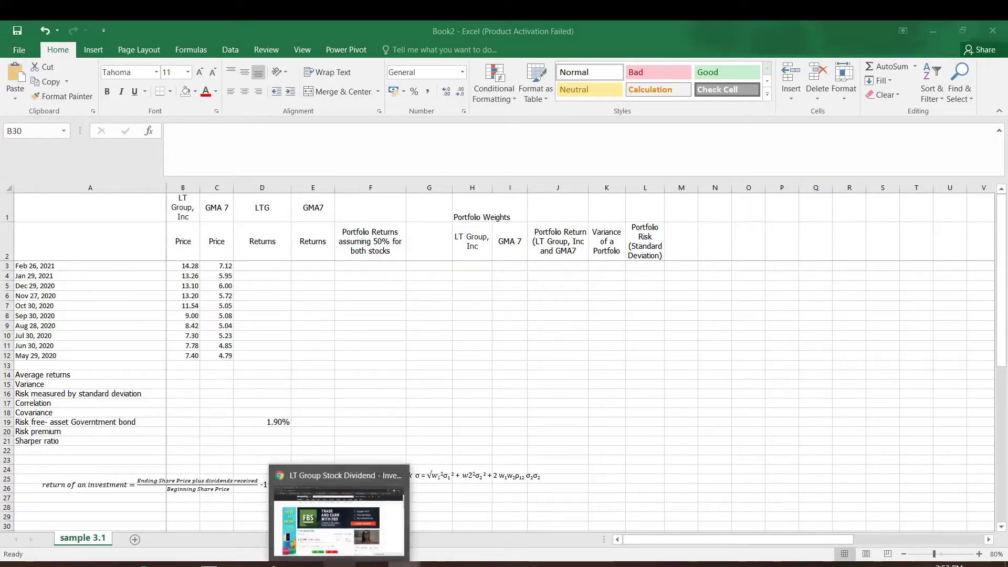
Bring up the browser and scroll through LT Group's historical price data table
{"action": "left_click", "coordinate": [347, 561]}
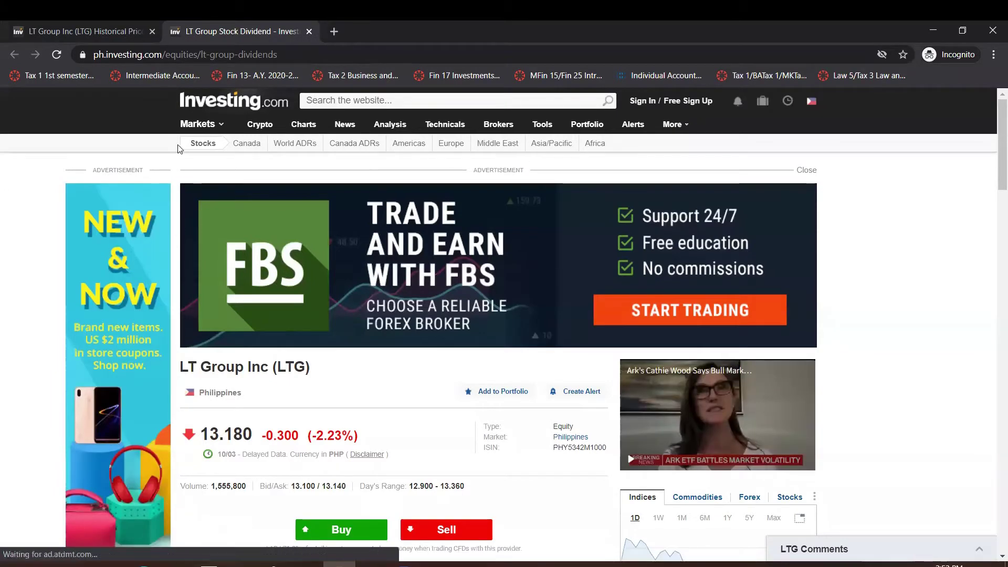
{"action": "scroll", "coordinate": [321, 299], "scroll_direction": "down", "scroll_amount": 5}
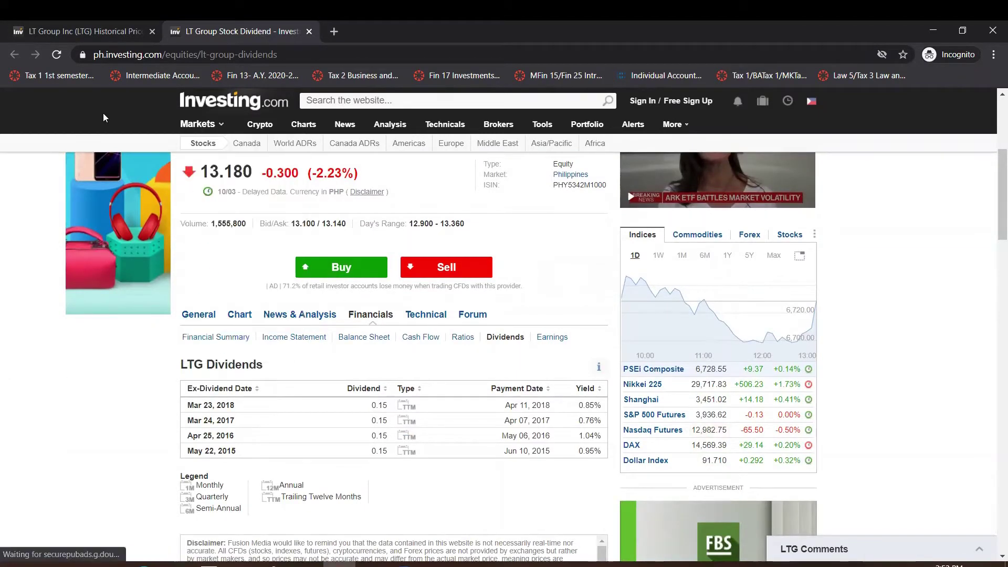
{"action": "left_click", "coordinate": [91, 33]}
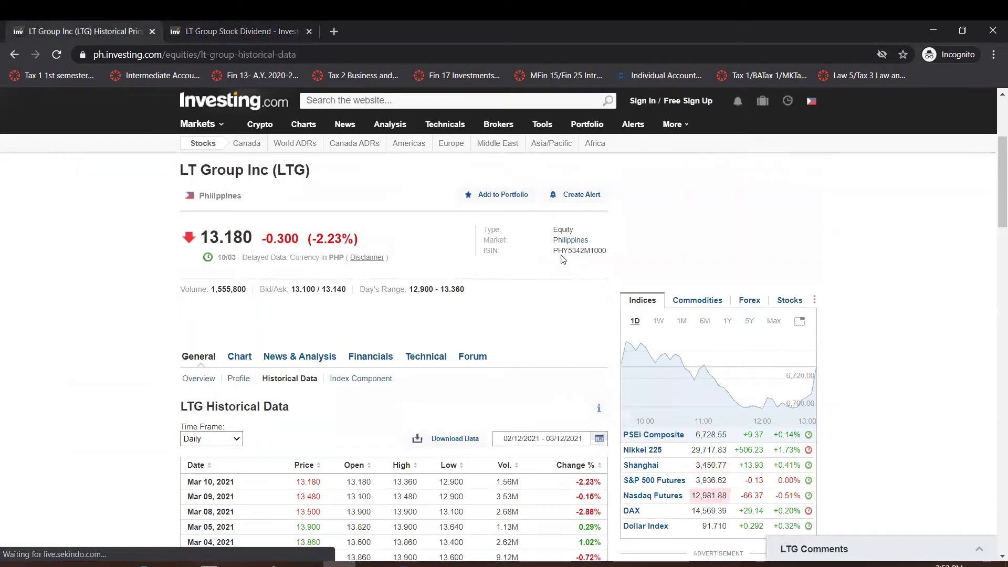
{"action": "scroll", "coordinate": [258, 442], "scroll_direction": "down", "scroll_amount": 1}
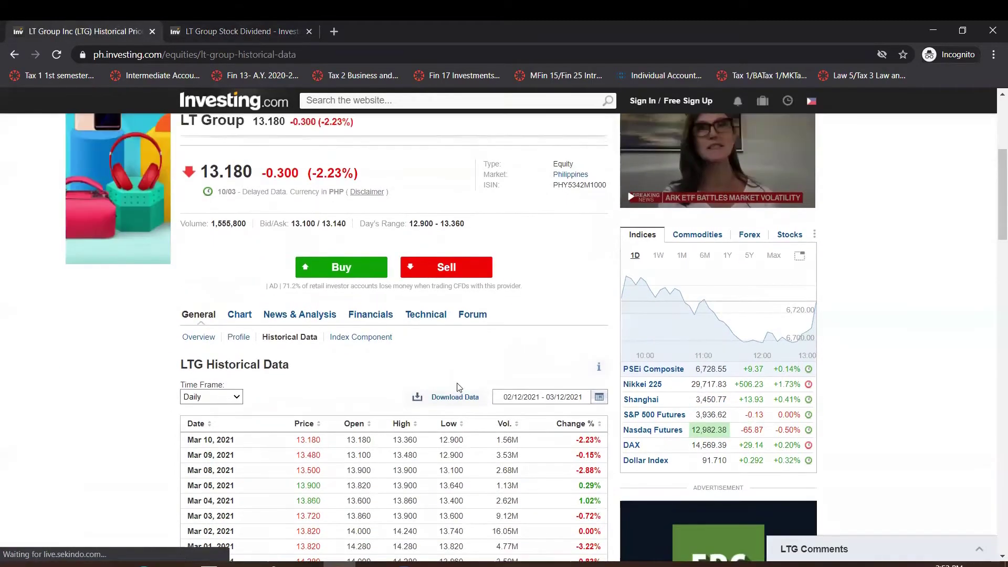
{"action": "scroll", "coordinate": [462, 293], "scroll_direction": "down", "scroll_amount": 1}
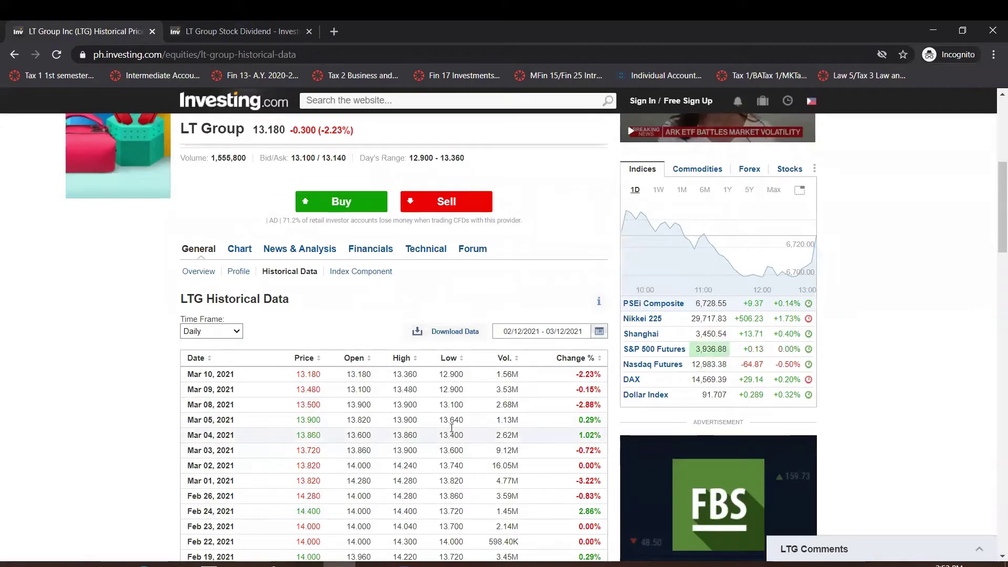
{"action": "scroll", "coordinate": [452, 428], "scroll_direction": "down", "scroll_amount": 1}
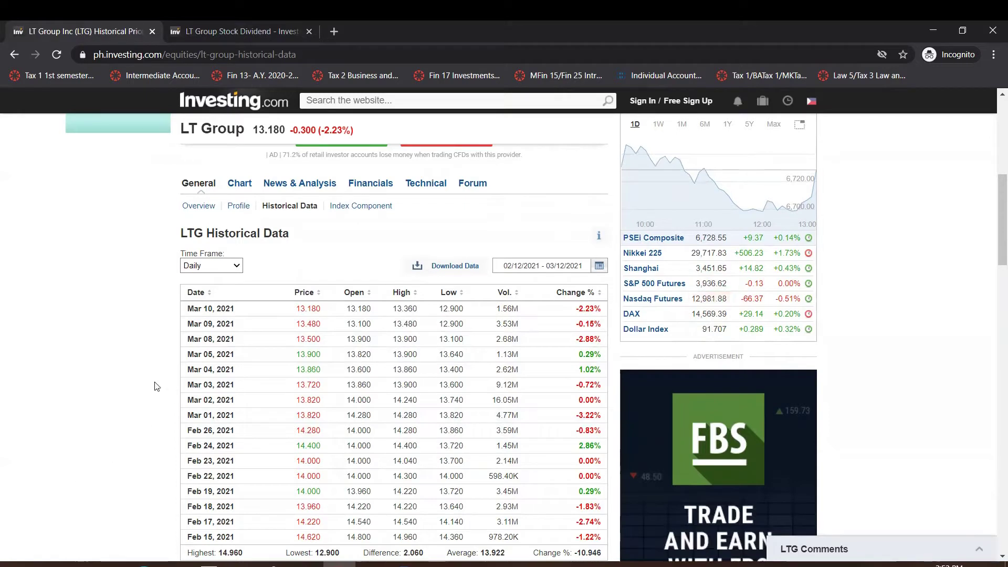
Check the date range and Daily/Weekly/Monthly time frames, then return to LTG Dividends and minimize the browser
{"action": "left_click", "coordinate": [598, 266]}
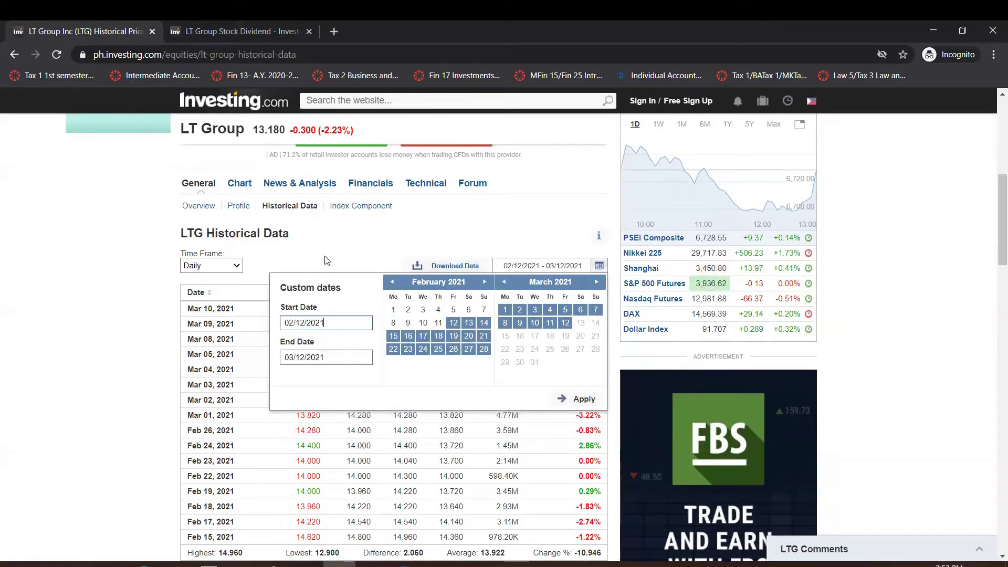
{"action": "left_click", "coordinate": [221, 271]}
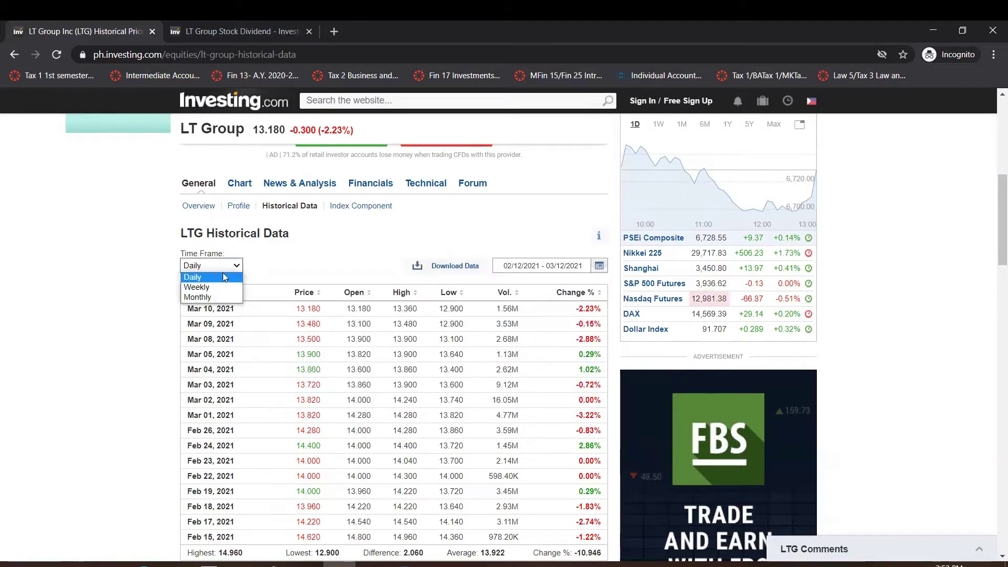
{"action": "left_click", "coordinate": [137, 296]}
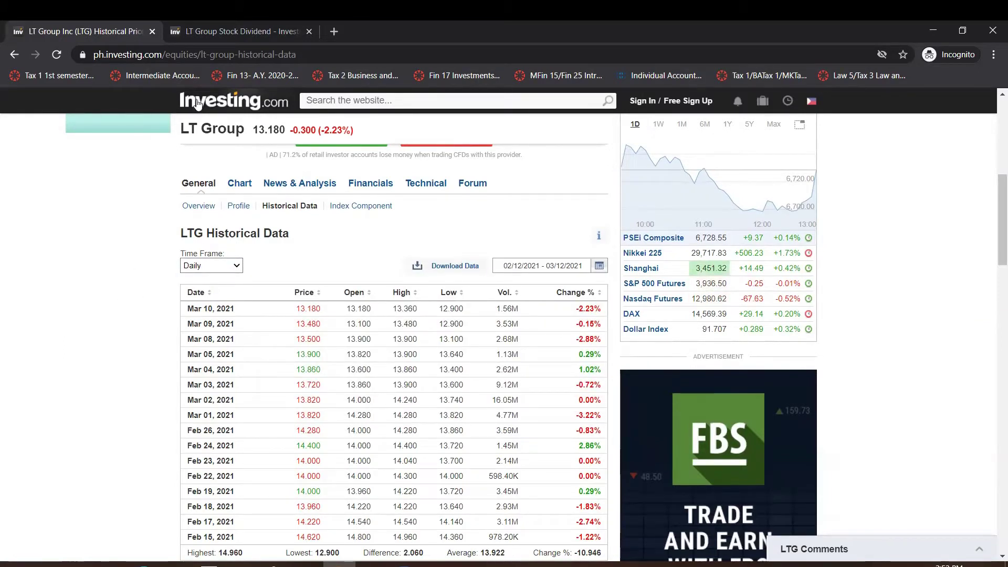
{"action": "left_click", "coordinate": [229, 41]}
{"action": "left_click", "coordinate": [131, 33]}
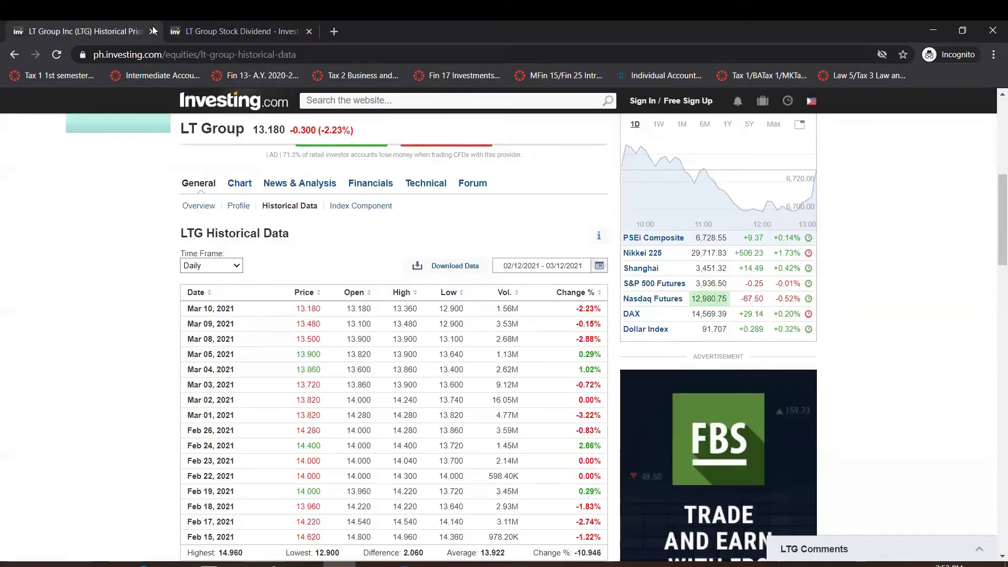
{"action": "left_click", "coordinate": [174, 31]}
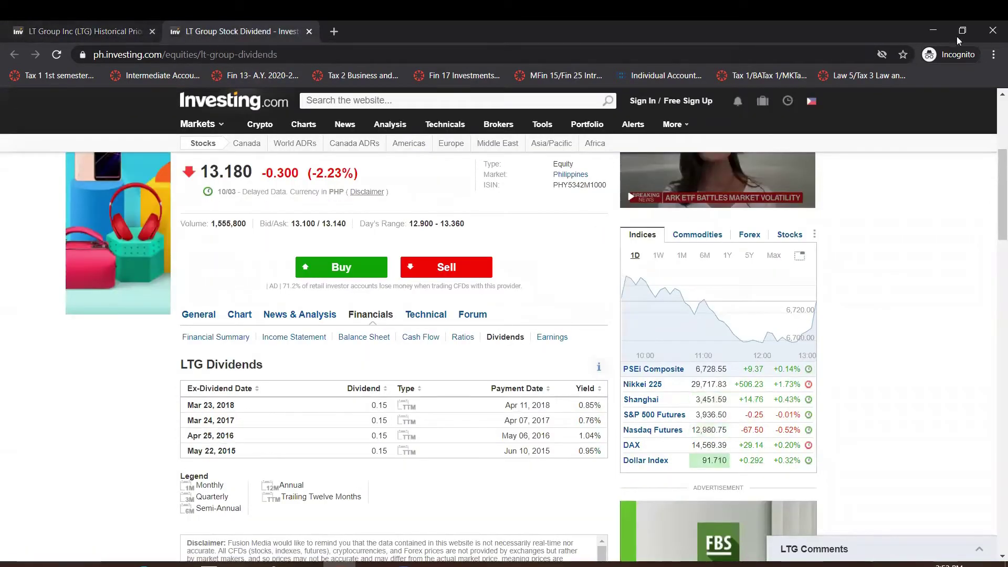
{"action": "left_click", "coordinate": [926, 33]}
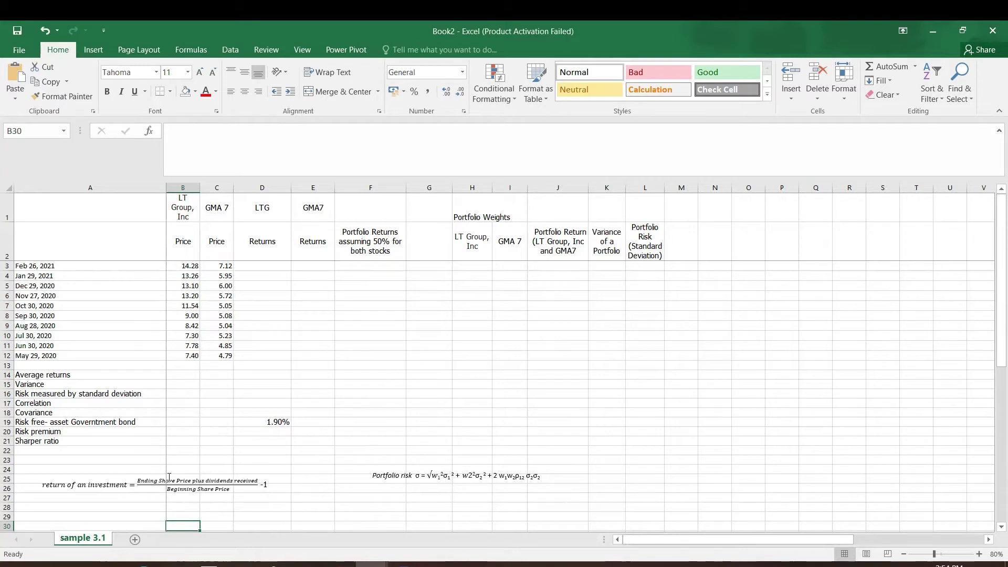
Select cell D3 in the workbook to begin the LTG return
{"action": "left_click", "coordinate": [270, 266]}
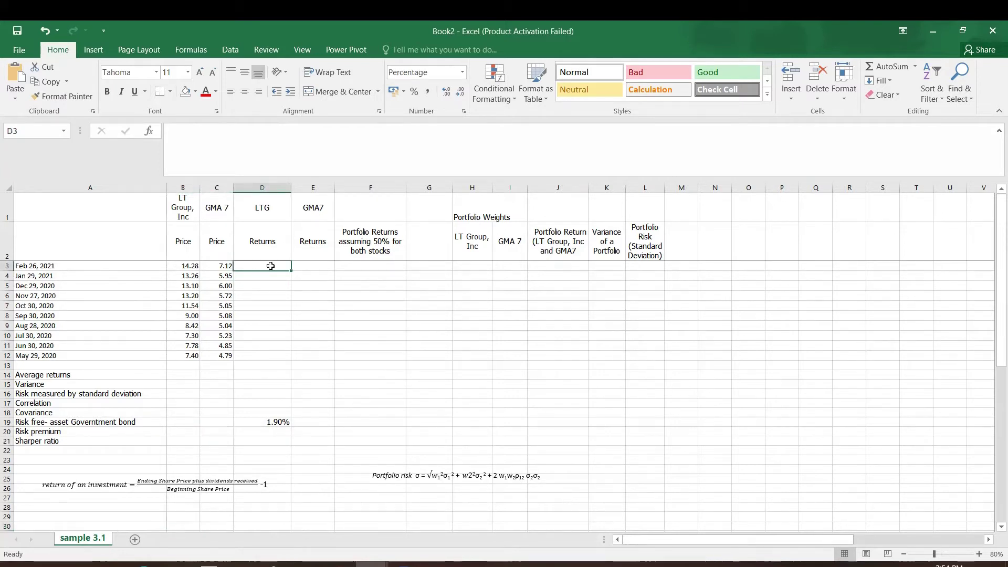
Enter the LTG return formula =B3/B4-1 in D3
{"action": "type", "text": "="}
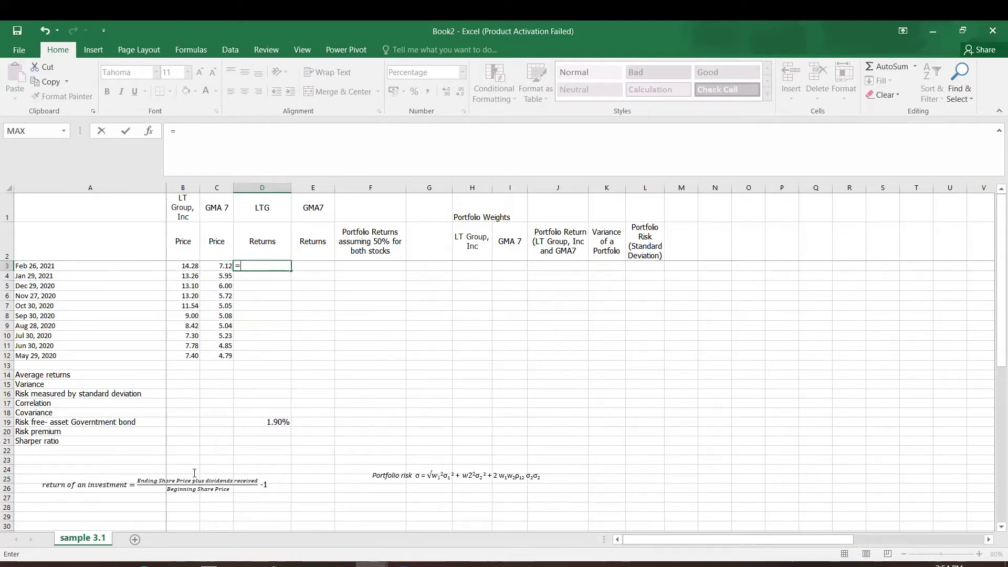
{"action": "left_click", "coordinate": [257, 265]}
{"action": "left_click", "coordinate": [175, 267]}
{"action": "type", "text": "/"}
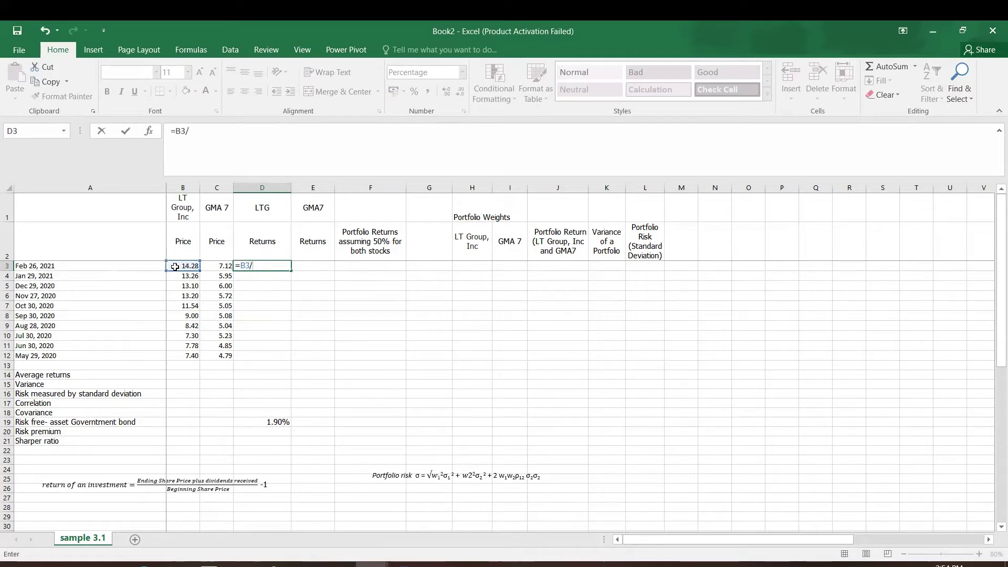
{"action": "left_click", "coordinate": [187, 276]}
{"action": "type", "text": "-1"}
{"action": "key", "text": "Return"}
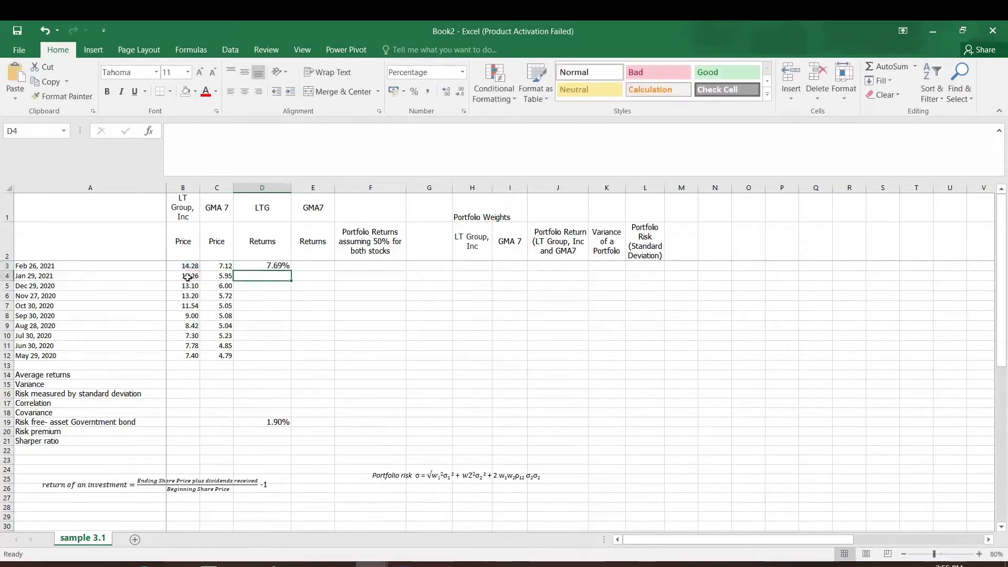
Enter =C3/C4-1 in E3 and fill both return formulas down to row 11
{"action": "left_click", "coordinate": [316, 268]}
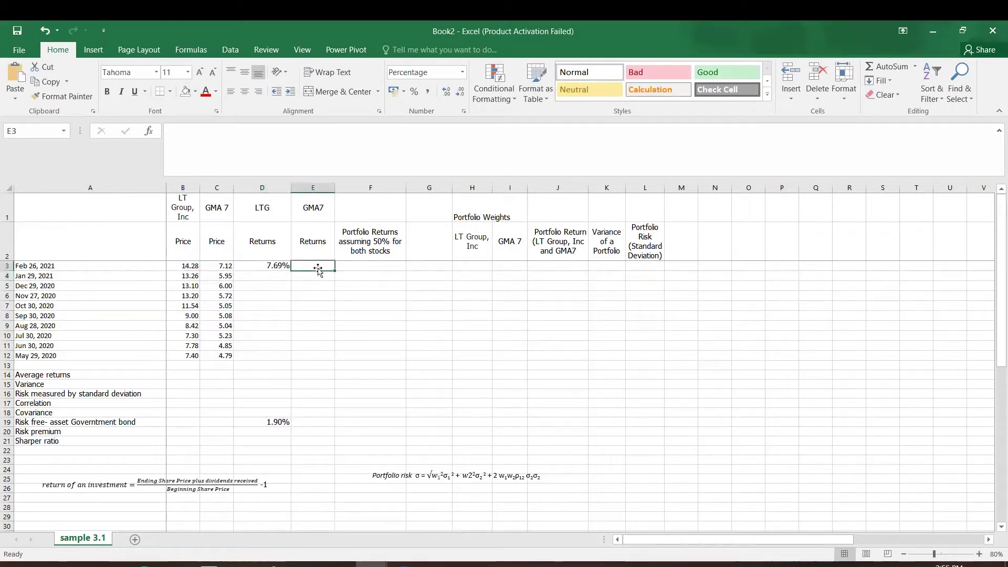
{"action": "type", "text": "="}
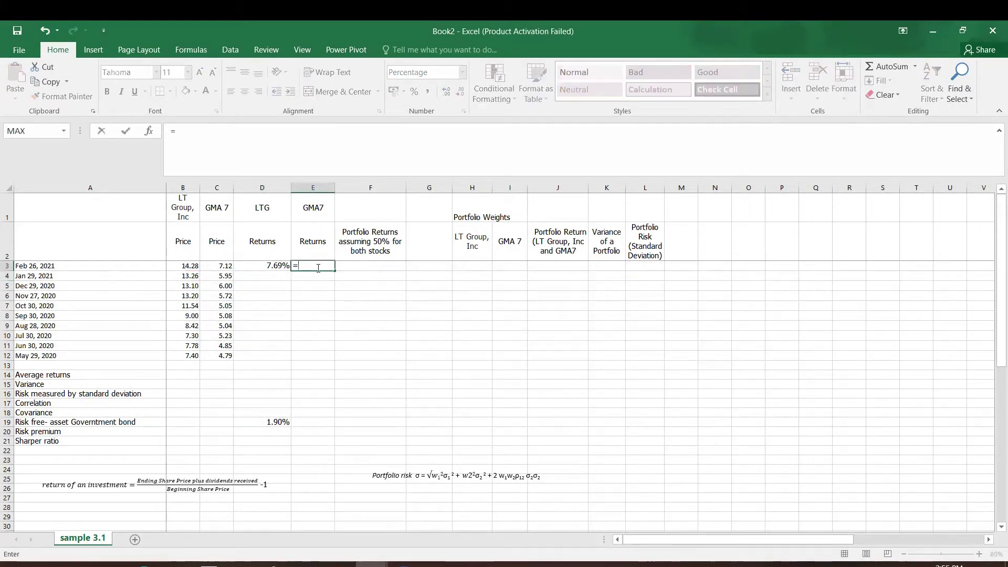
{"action": "key", "text": "Left"}
{"action": "key", "text": "Left"}
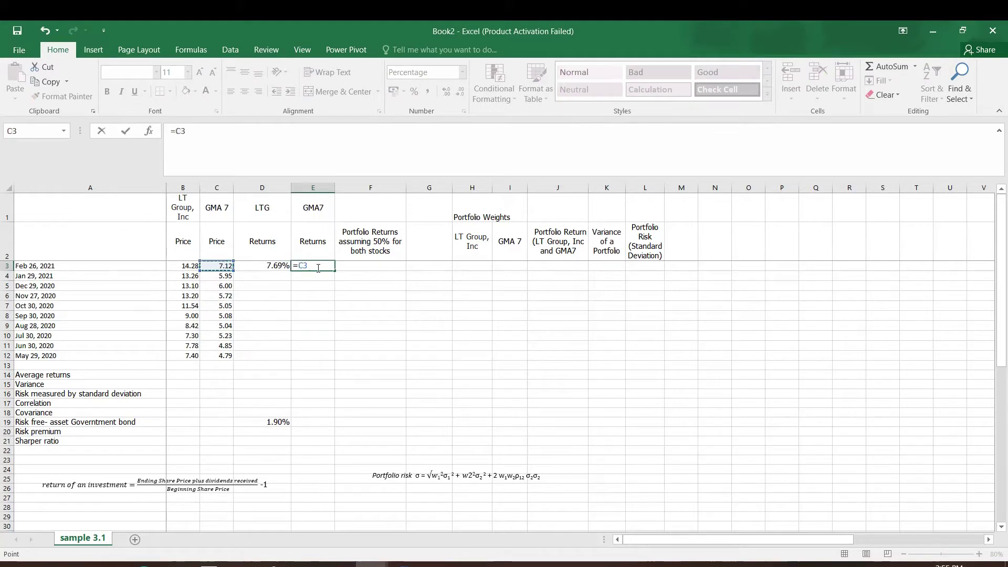
{"action": "type", "text": "/"}
{"action": "key", "text": "Left"}
{"action": "key", "text": "Left"}
{"action": "key", "text": "Down"}
{"action": "type", "text": "-1"}
{"action": "key", "text": "Return"}
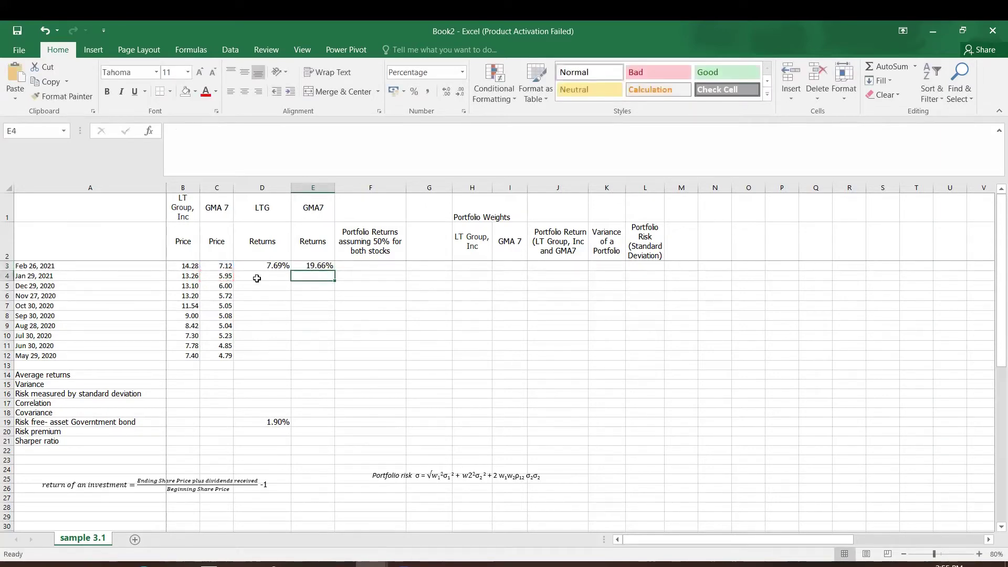
{"action": "left_click", "coordinate": [276, 264]}
{"action": "left_click_drag", "start_coordinate": [277, 265], "coordinate": [326, 352]}
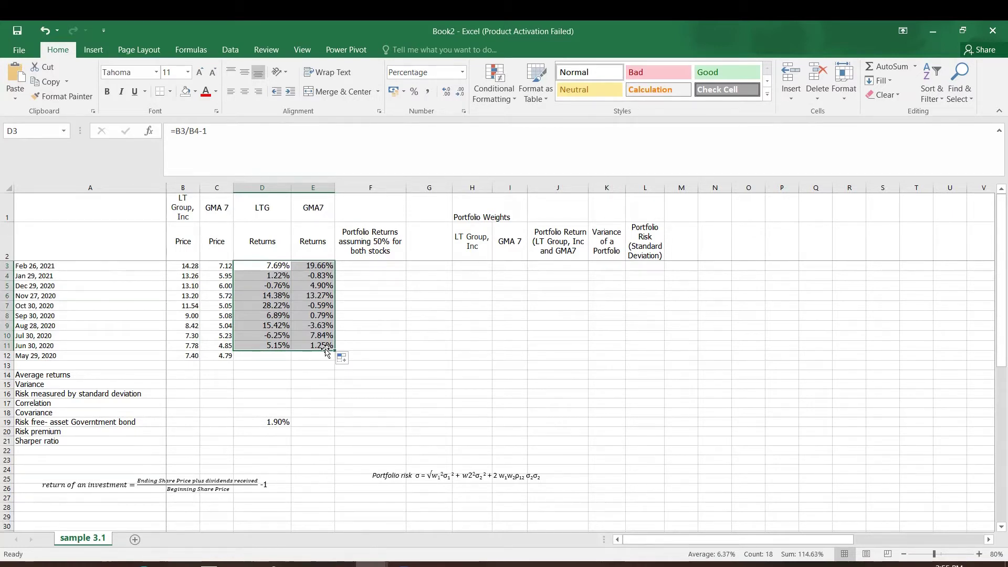
Enter =AVERAGE(D3:D11) in D14 and copy it to E14, giving 8.00% and 4.74%
{"action": "left_click", "coordinate": [245, 373]}
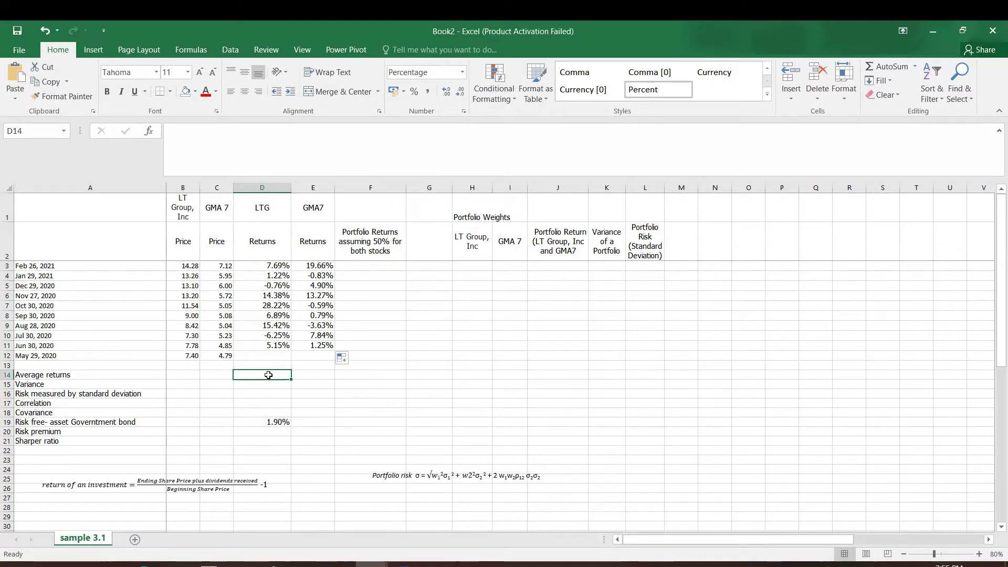
{"action": "type", "text": "="}
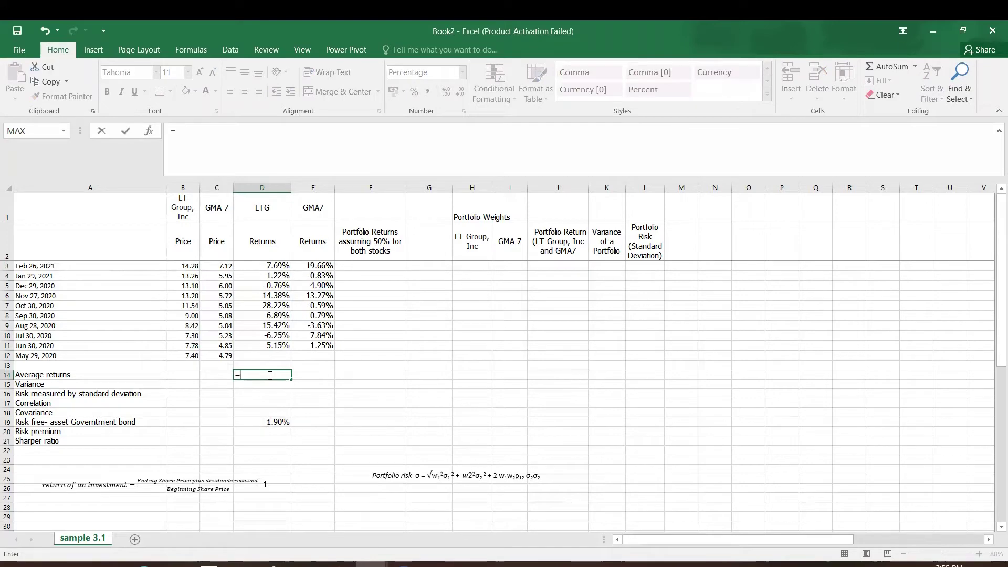
{"action": "type", "text": "average"}
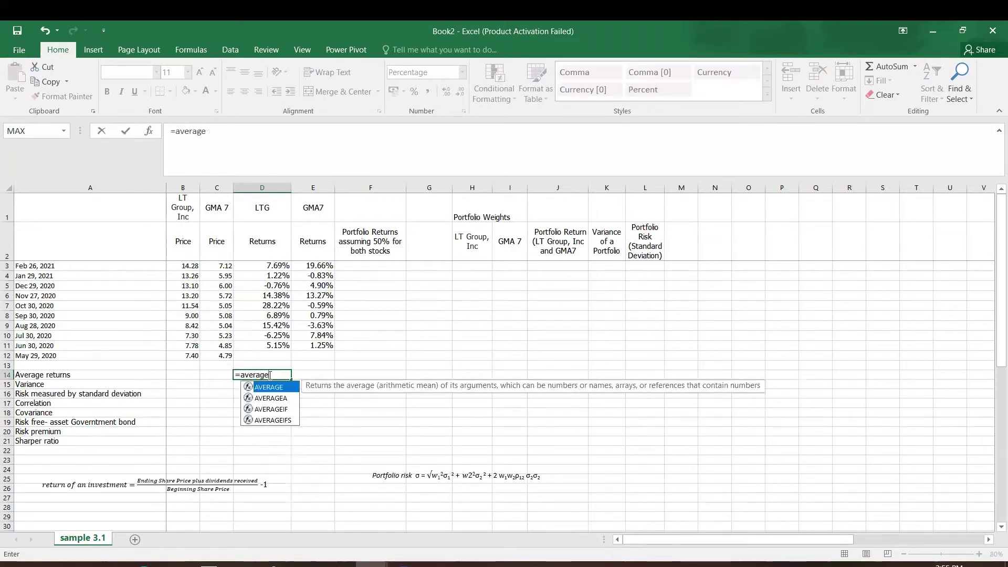
{"action": "type", "text": "("}
{"action": "left_click_drag", "start_coordinate": [273, 266], "coordinate": [276, 352]}
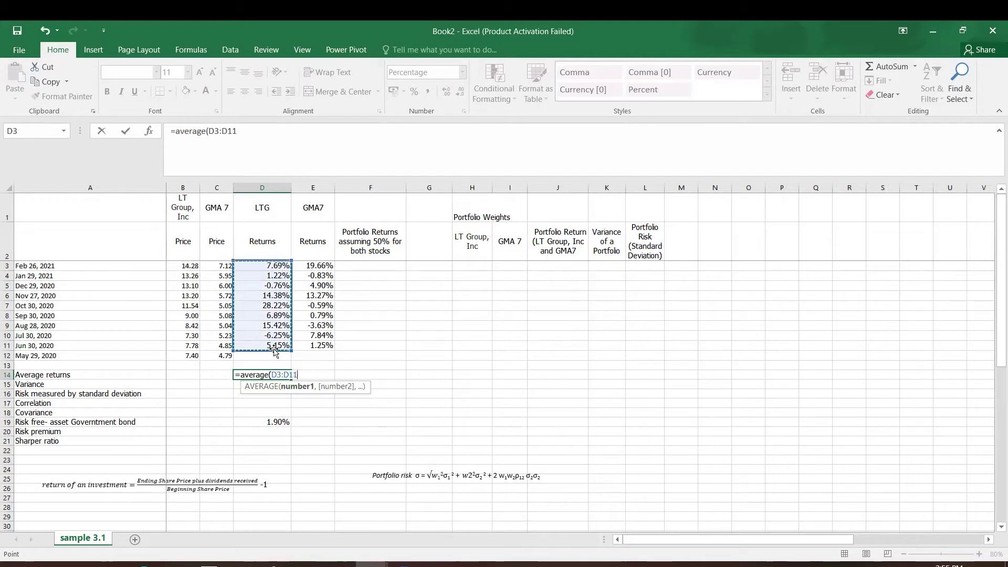
{"action": "type", "text": ")"}
{"action": "key", "text": "Return"}
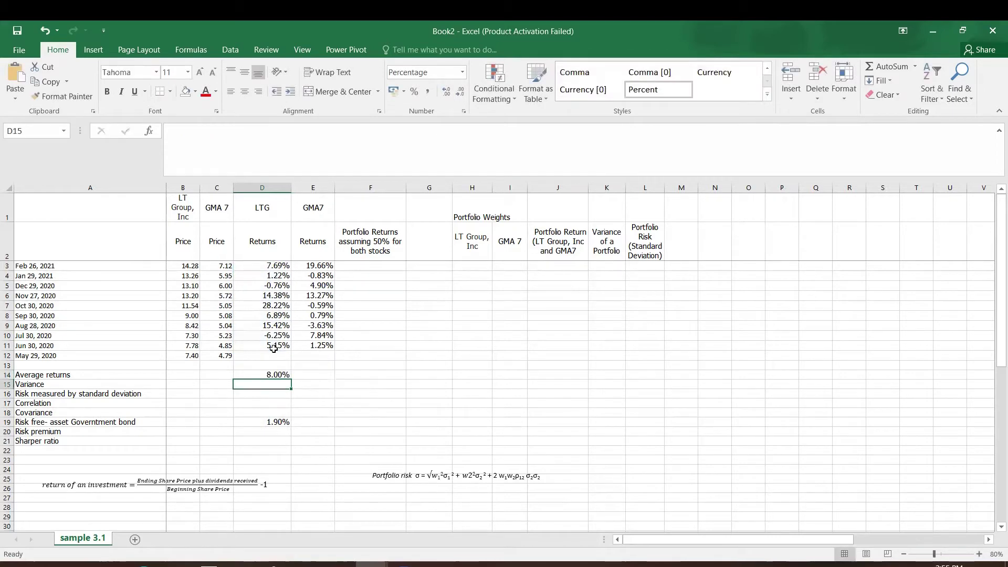
{"action": "left_click", "coordinate": [268, 375]}
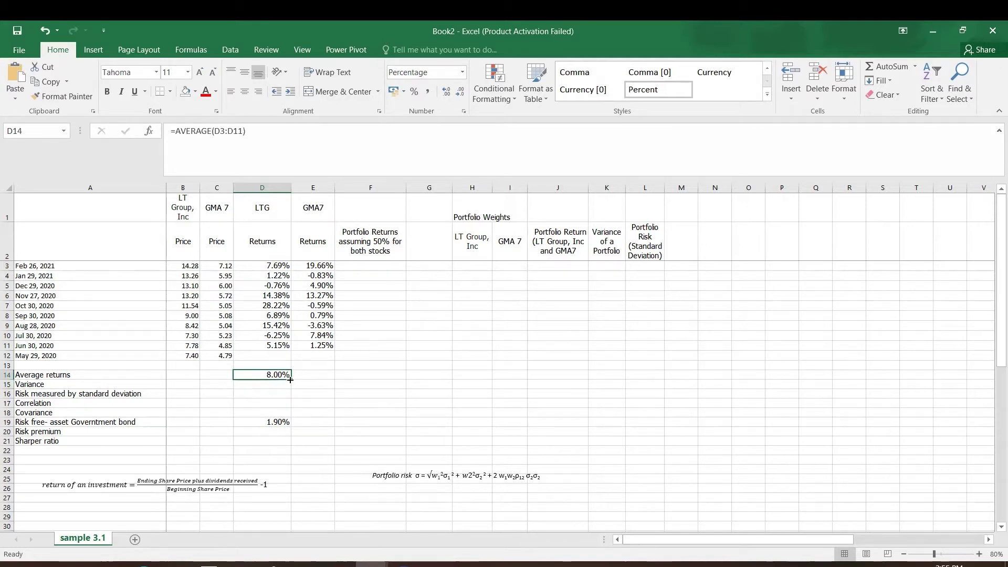
{"action": "left_click_drag", "start_coordinate": [291, 379], "coordinate": [314, 382]}
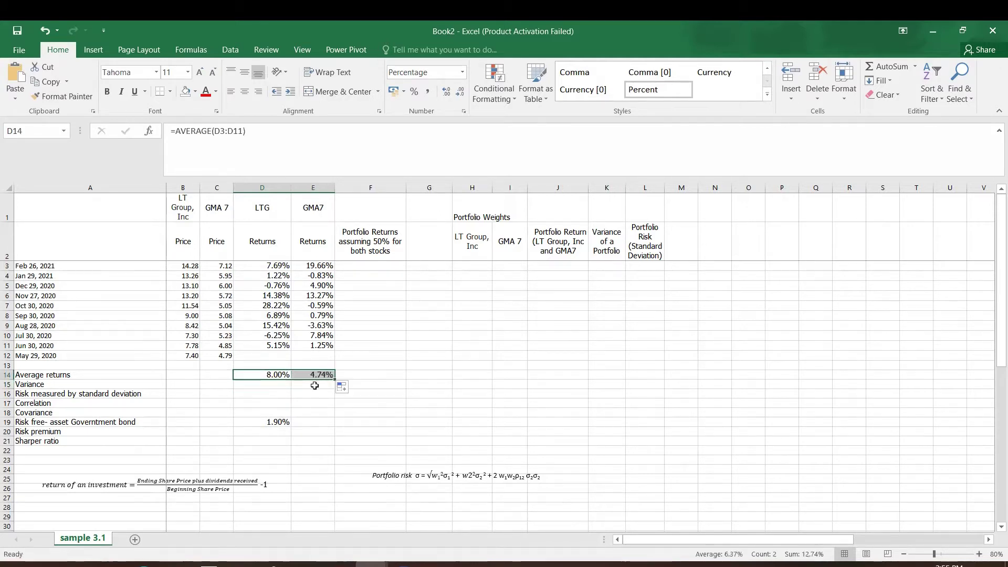
Enter =VAR.S(D3:D11) in D15 and copy it to E15, giving 1.05% and 0.58%
{"action": "left_click", "coordinate": [274, 385]}
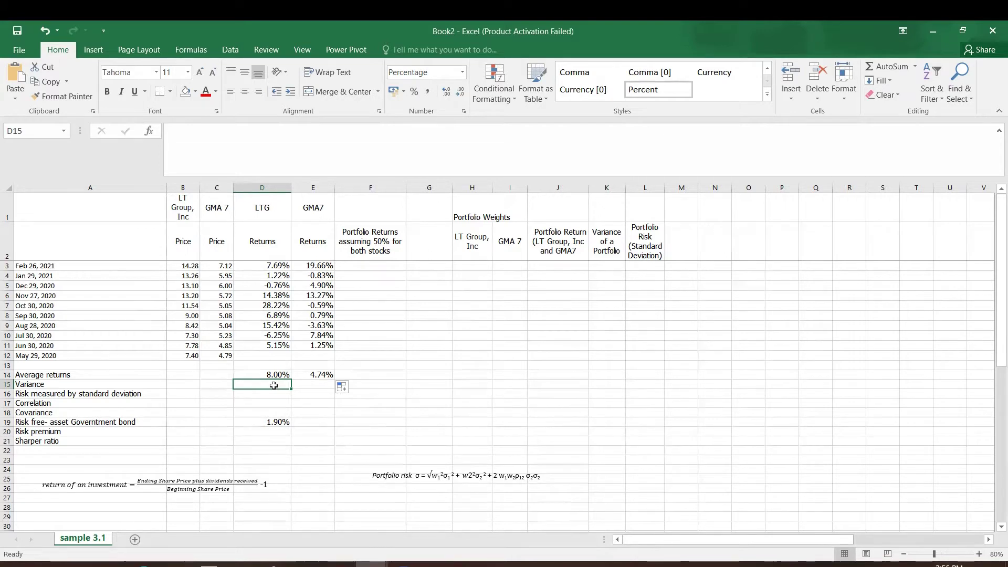
{"action": "type", "text": "=var"}
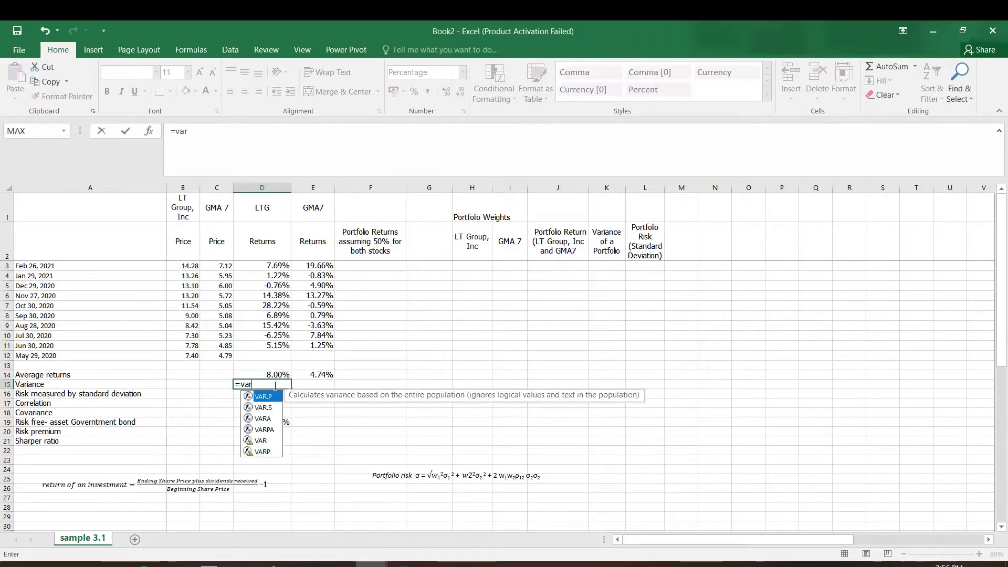
{"action": "type", "text": ".s("}
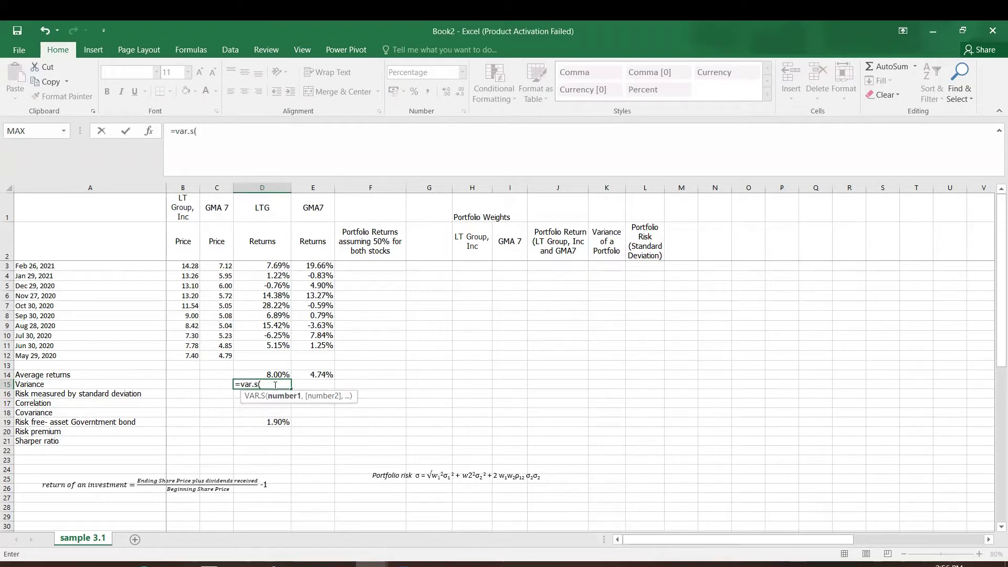
{"action": "left_click_drag", "start_coordinate": [274, 266], "coordinate": [271, 348]}
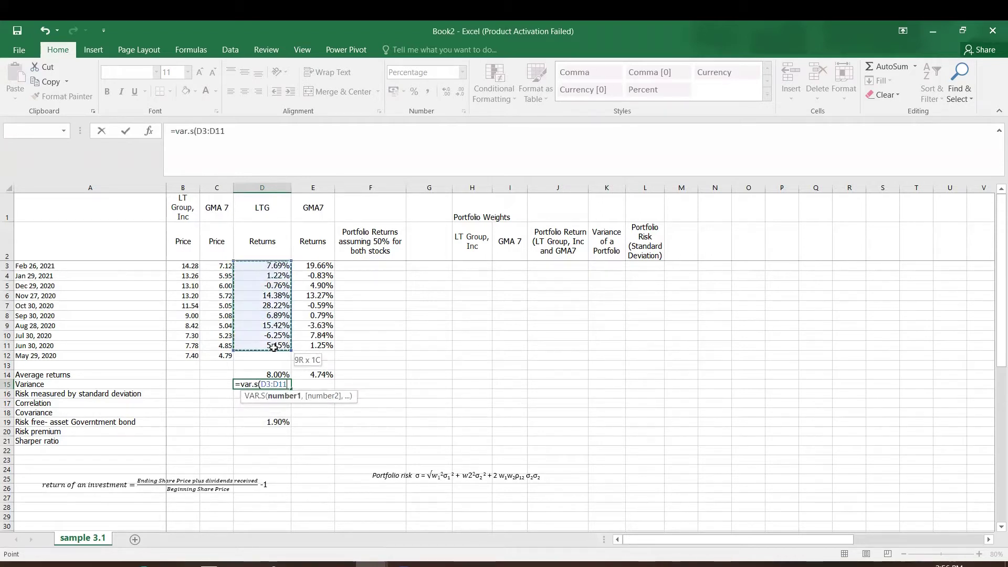
{"action": "key", "text": "Return"}
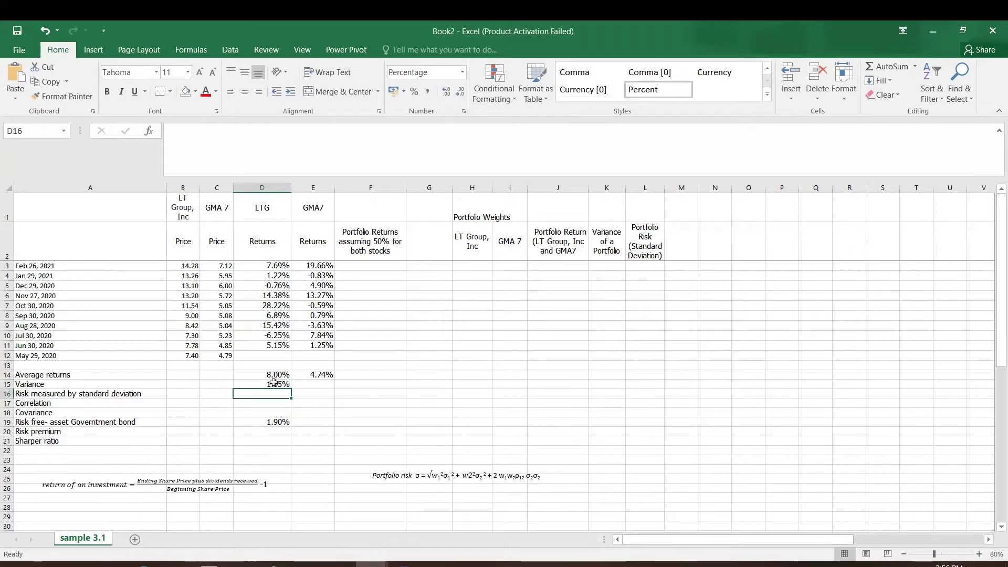
{"action": "left_click", "coordinate": [273, 384]}
{"action": "left_click_drag", "start_coordinate": [293, 390], "coordinate": [318, 391]}
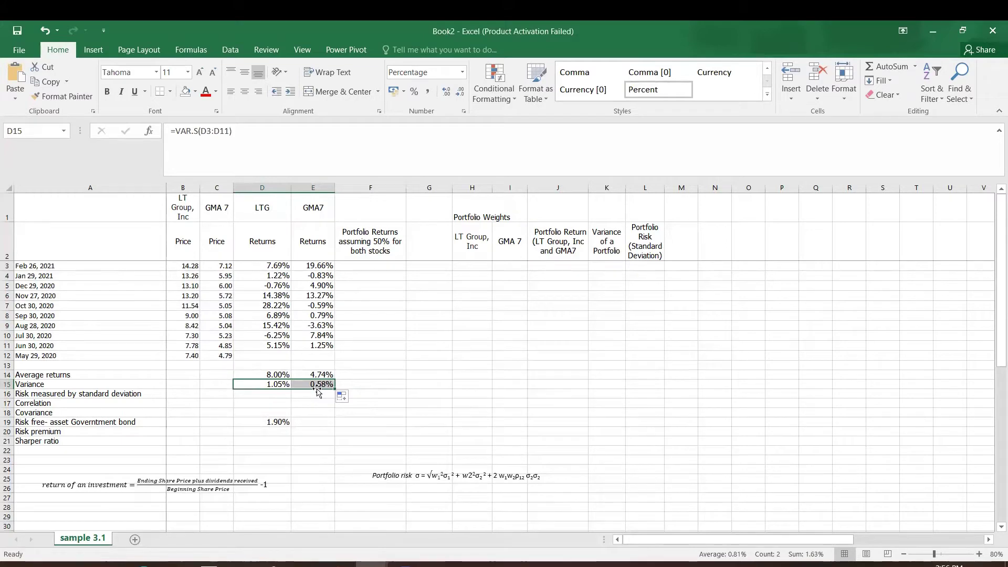
Start the standard deviation formula in cell D16
{"action": "key", "text": "Down"}
{"action": "key", "text": "Left"}
{"action": "key", "text": "Right"}
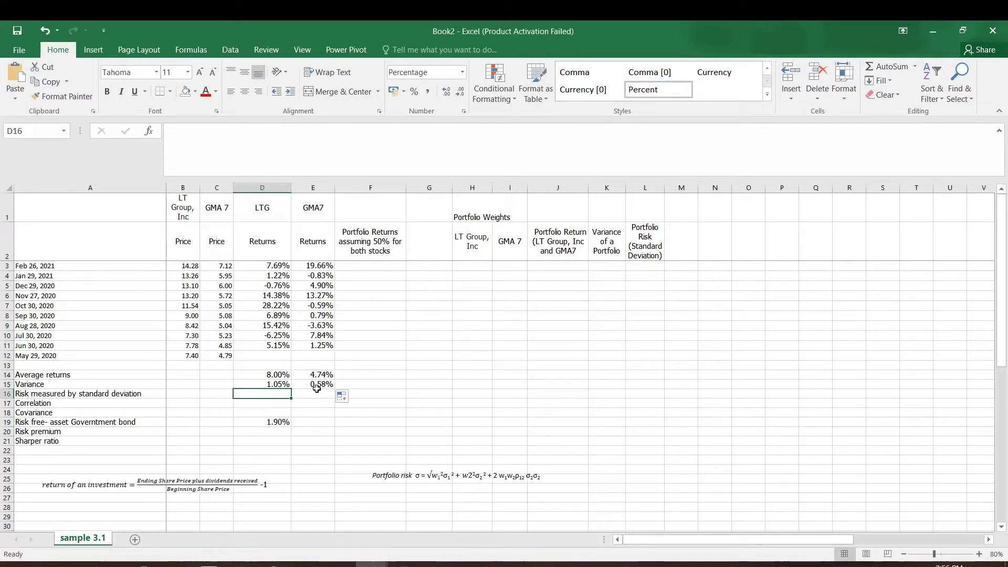
{"action": "type", "text": "="}
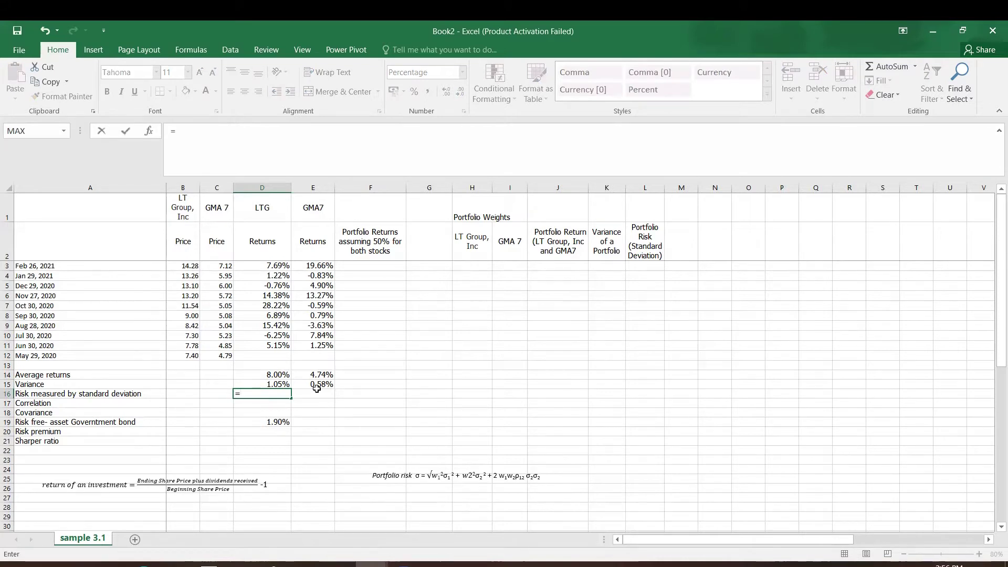
{"action": "type", "text": "sta"}
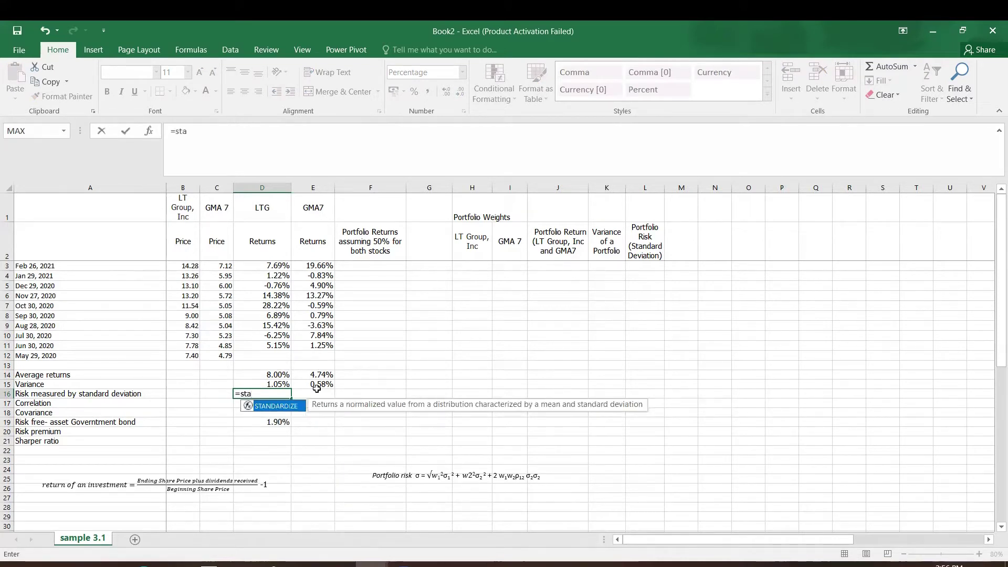
Complete =STDEV.S(D3:D11) in D16 and copy it to E16, giving 10.25% and 7.60%
{"action": "key", "text": "BackSpace"}
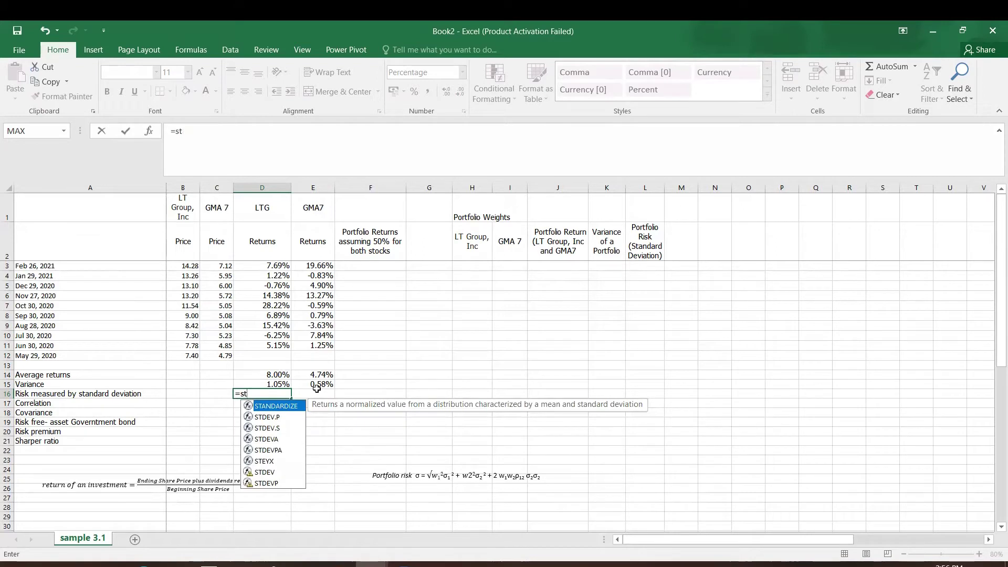
{"action": "key", "text": "Down"}
{"action": "type", "text": "dev.s"}
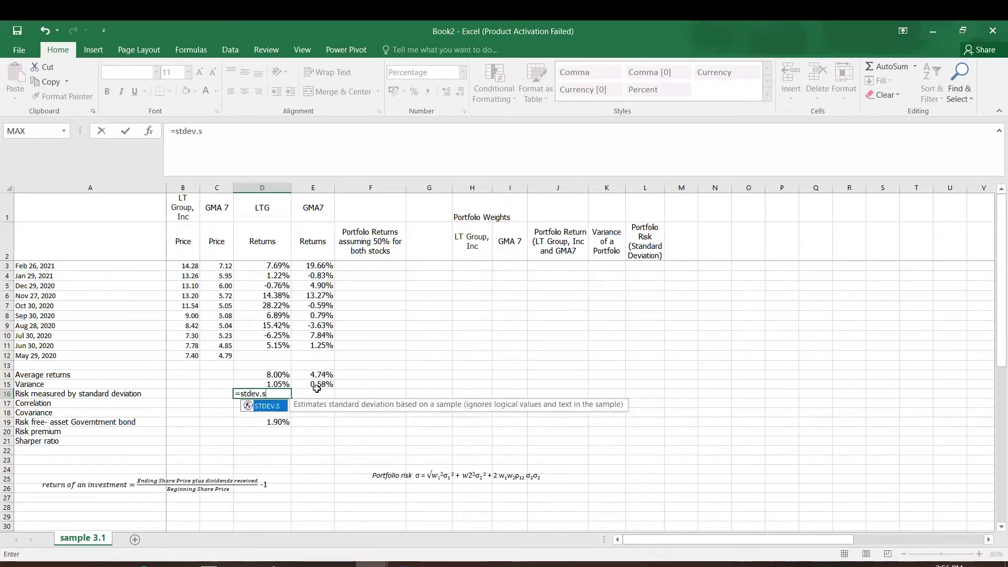
{"action": "type", "text": "("}
{"action": "left_click_drag", "start_coordinate": [277, 266], "coordinate": [278, 346]}
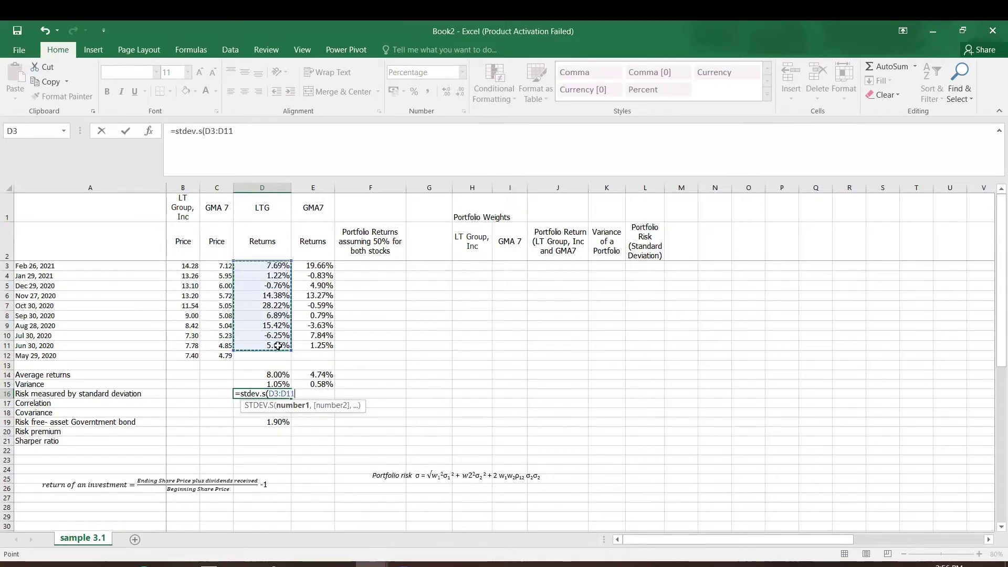
{"action": "key", "text": "Return"}
{"action": "left_click", "coordinate": [272, 393]}
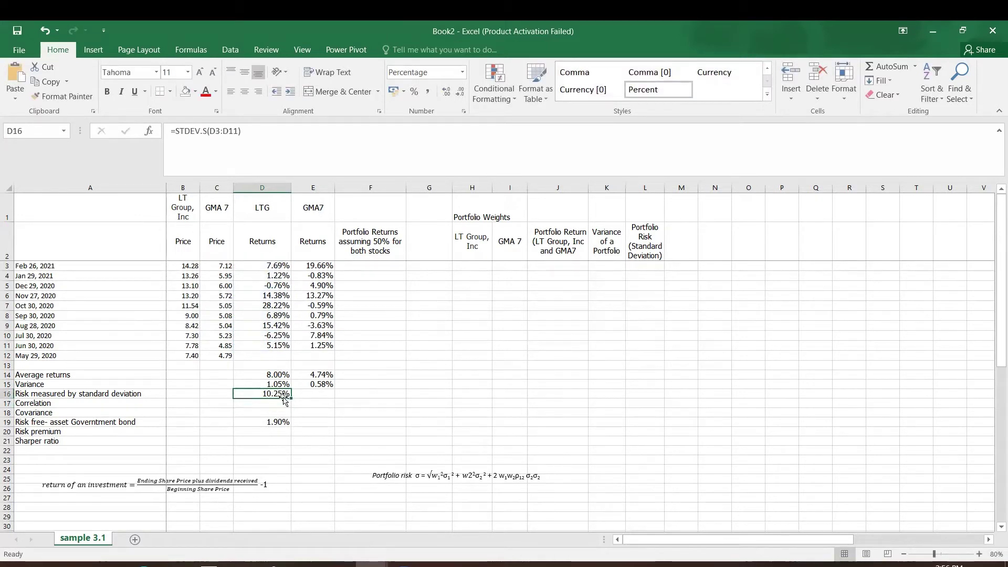
{"action": "left_click_drag", "start_coordinate": [291, 398], "coordinate": [314, 398]}
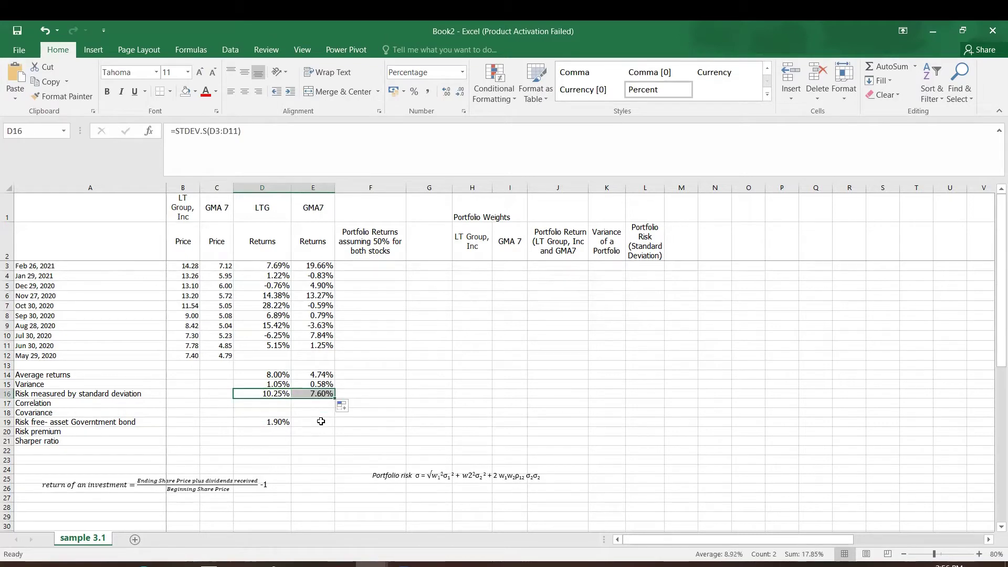
{"action": "left_click", "coordinate": [271, 402]}
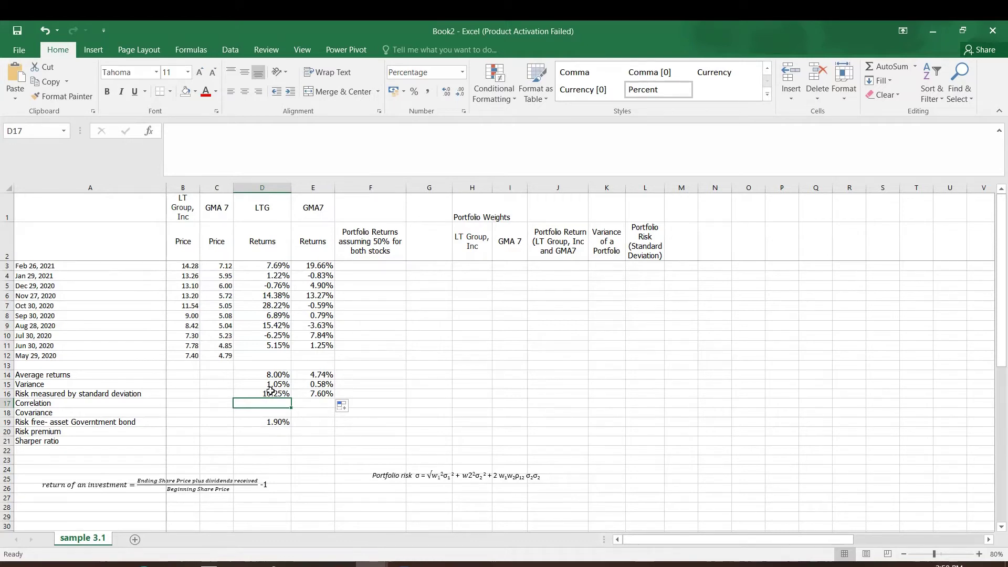
Enter =CORREL(D3:D11,E3:E11) in D17, giving -18.20%
{"action": "type", "text": "="}
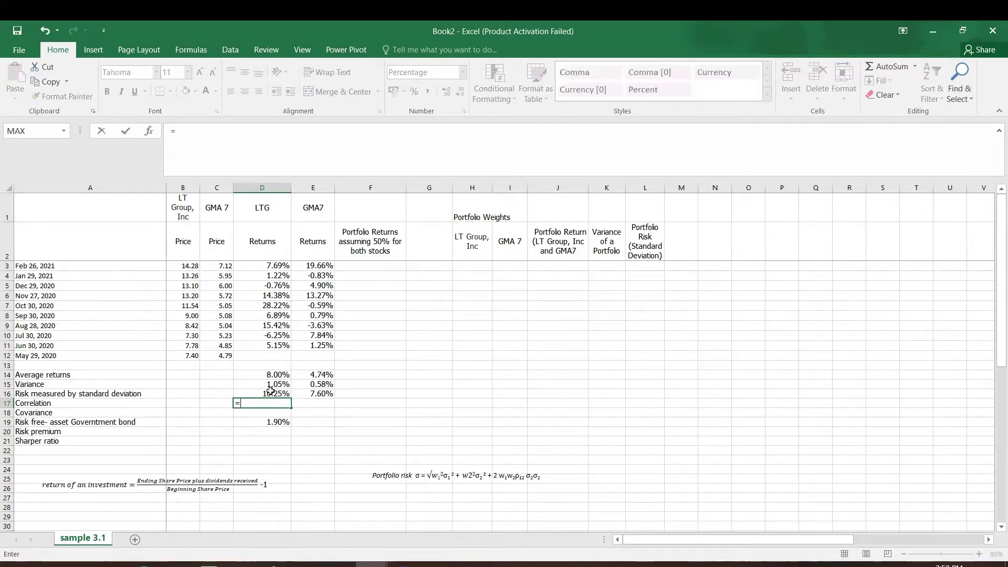
{"action": "type", "text": "corre"}
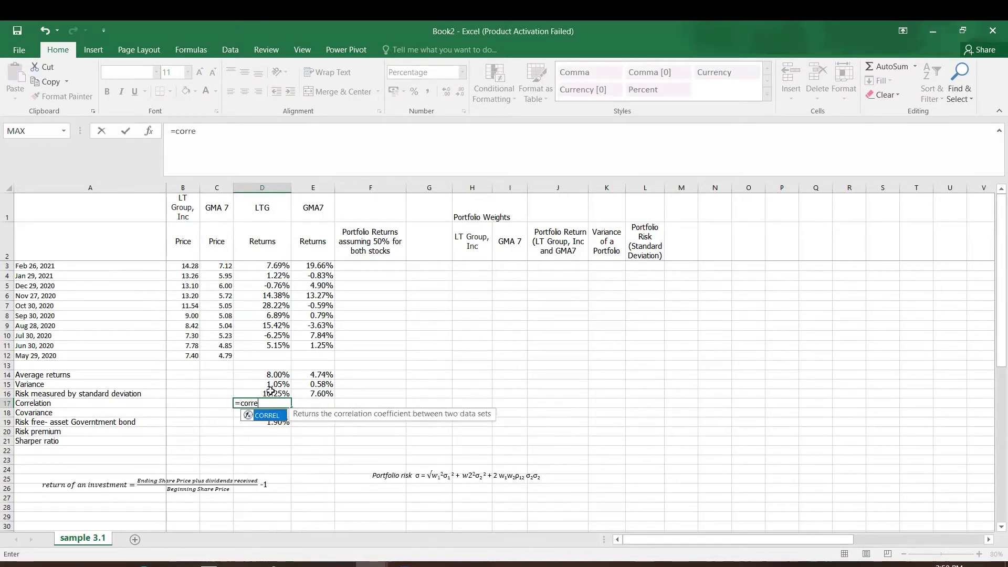
{"action": "type", "text": "l("}
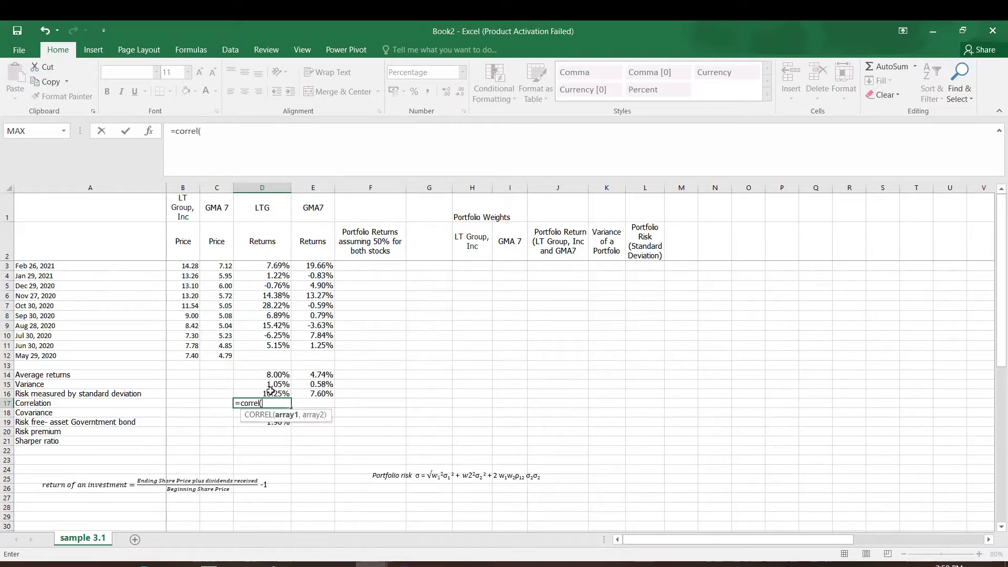
{"action": "left_click_drag", "start_coordinate": [268, 266], "coordinate": [271, 346]}
{"action": "type", "text": ","}
{"action": "left_click_drag", "start_coordinate": [318, 267], "coordinate": [320, 346]}
{"action": "key", "text": "Return"}
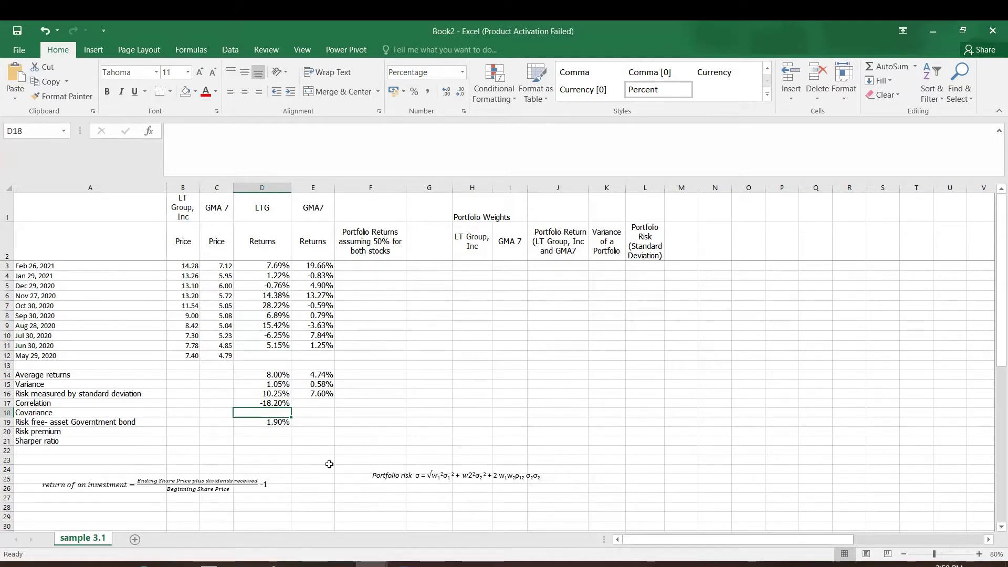
Enter =COVARIANCE.S(D3:D11,E3:E11) in D18, giving -0.14%
{"action": "type", "text": "=co"}
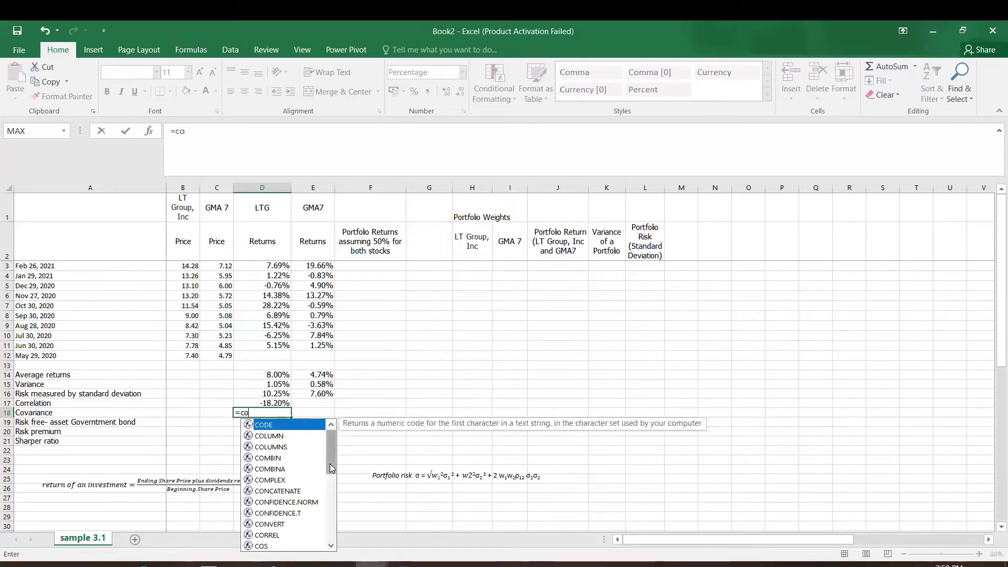
{"action": "type", "text": "va"}
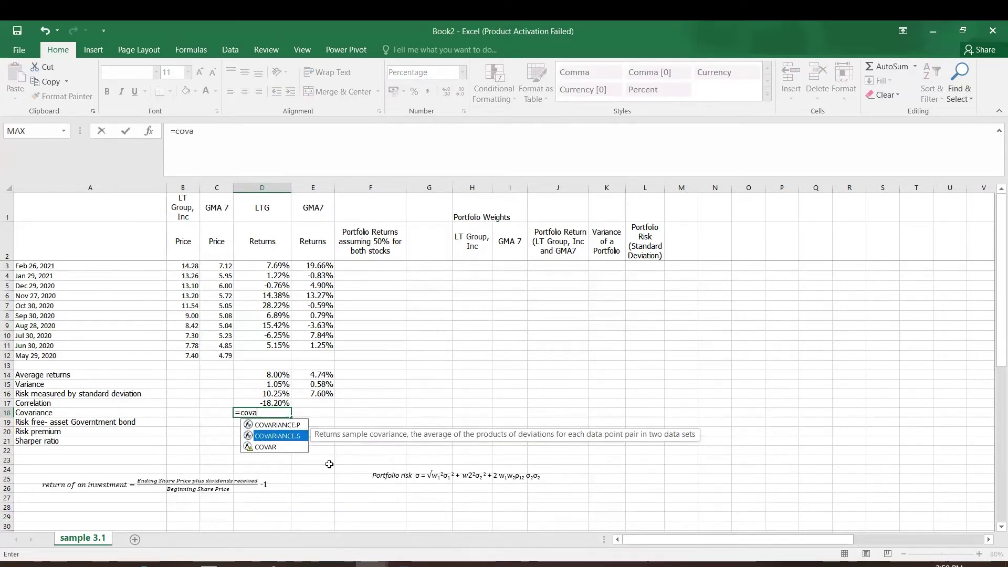
{"action": "type", "text": "riance"}
{"action": "key", "text": "Down"}
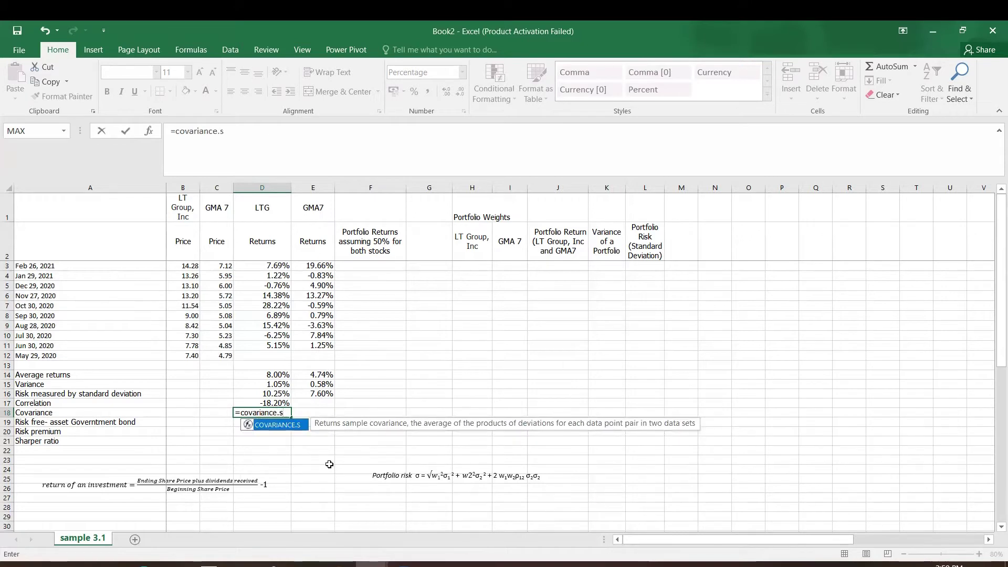
{"action": "type", "text": "("}
{"action": "left_click_drag", "start_coordinate": [269, 265], "coordinate": [270, 342]}
{"action": "type", "text": ","}
{"action": "left_click_drag", "start_coordinate": [312, 265], "coordinate": [311, 346]}
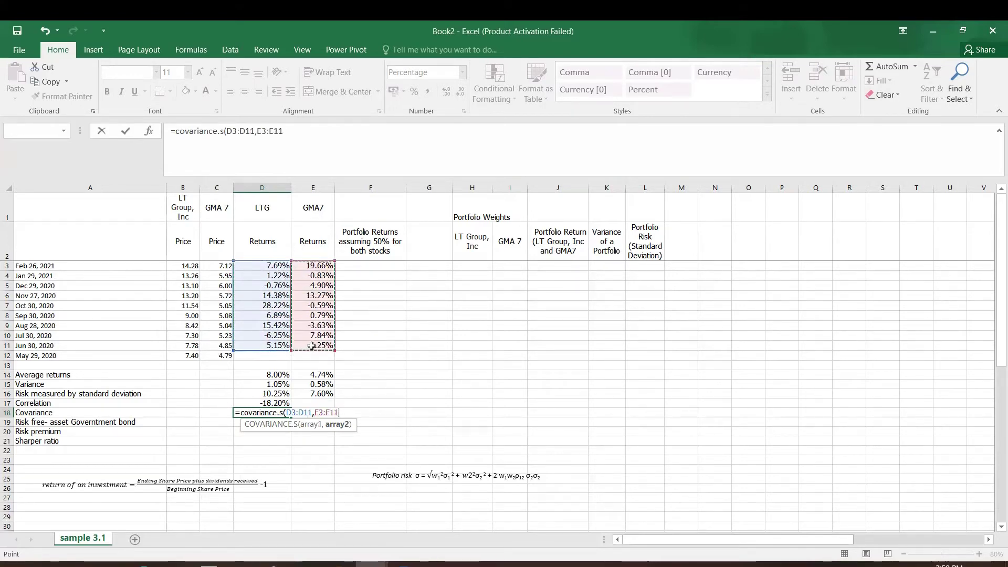
{"action": "key", "text": "Return"}
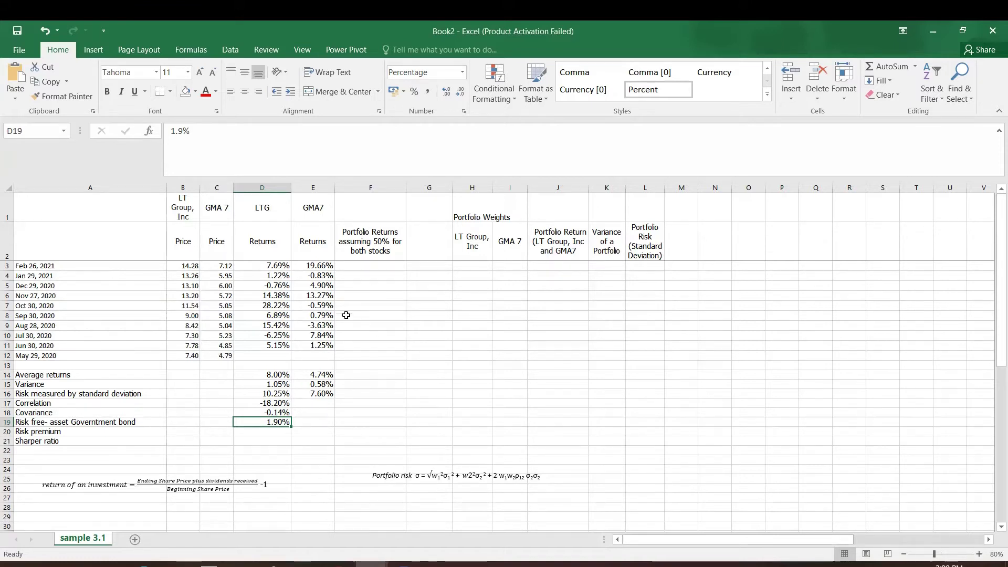
{"action": "left_click", "coordinate": [368, 257]}
{"action": "left_click", "coordinate": [370, 266]}
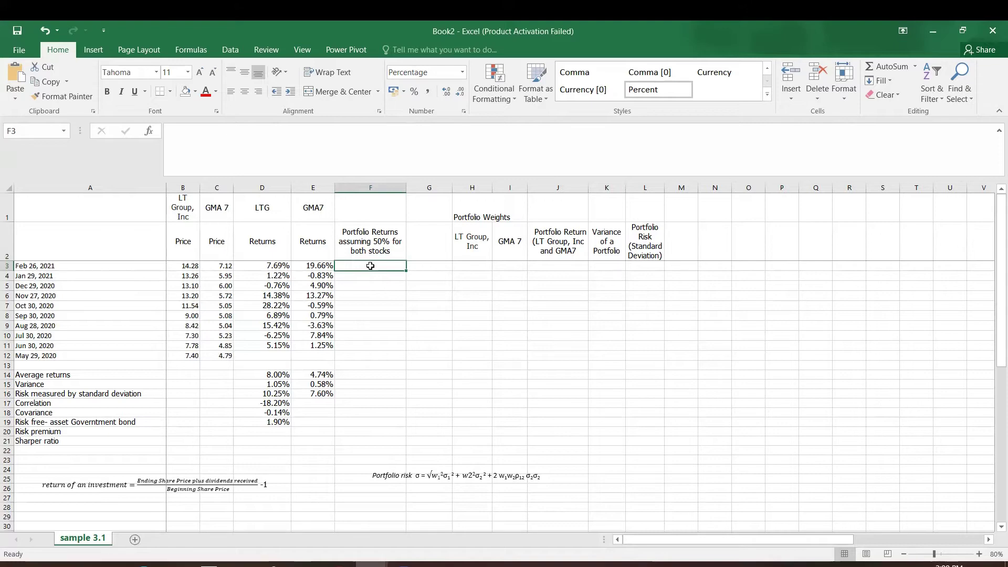
{"action": "type", "text": "="}
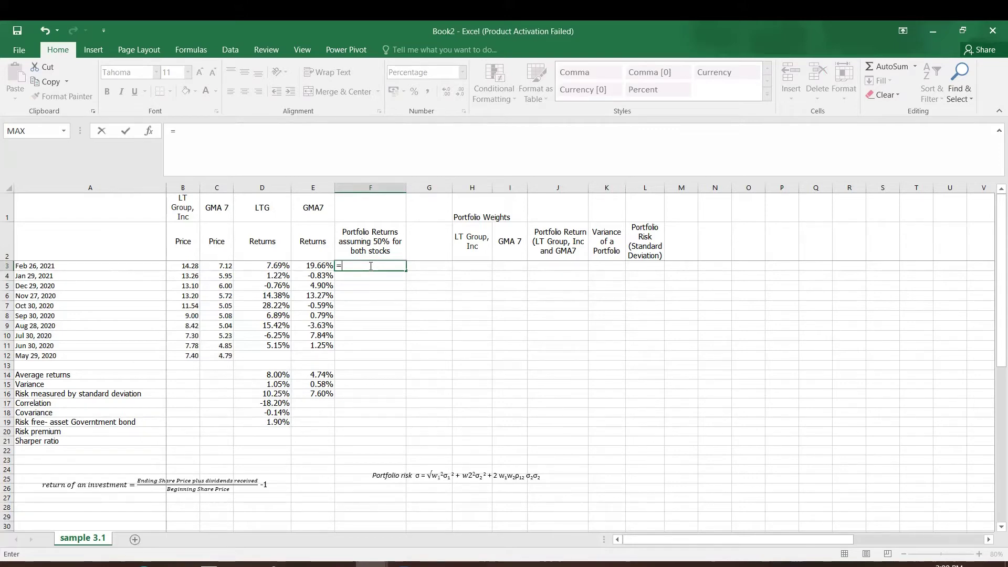
Clear the partial entry in F3 and return to the portfolio returns header
{"action": "key", "text": "BackSpace"}
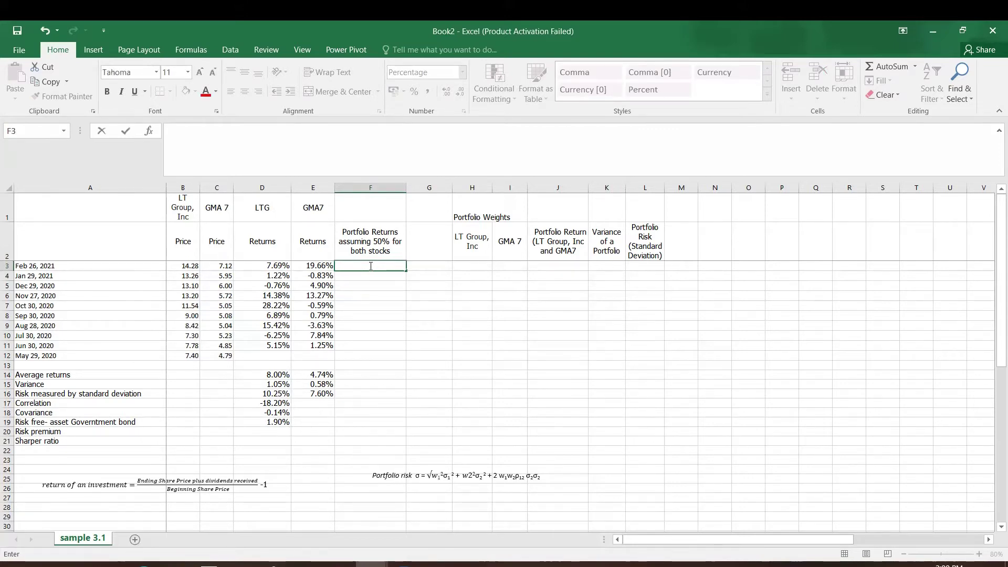
{"action": "key", "text": "Return"}
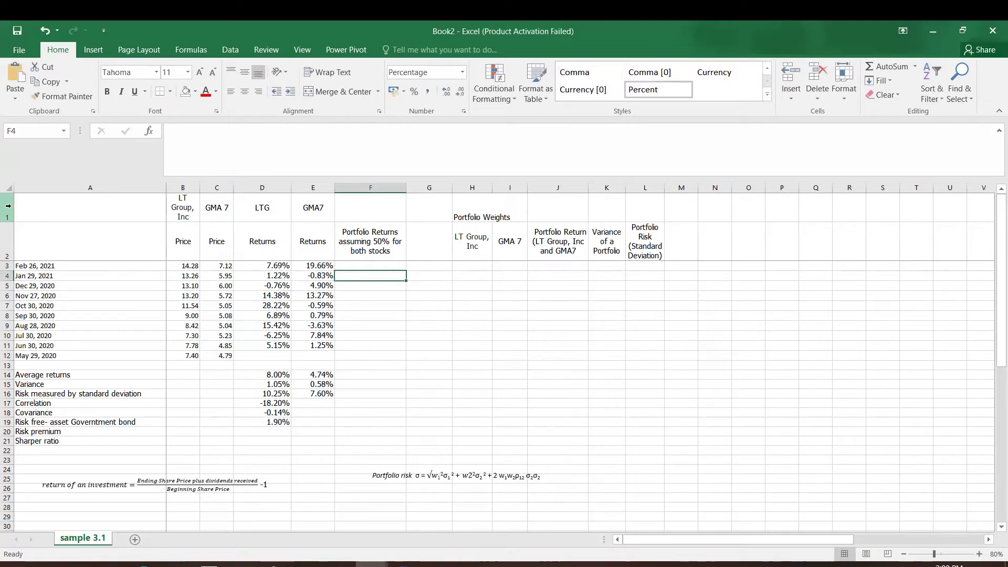
{"action": "left_click", "coordinate": [391, 207]}
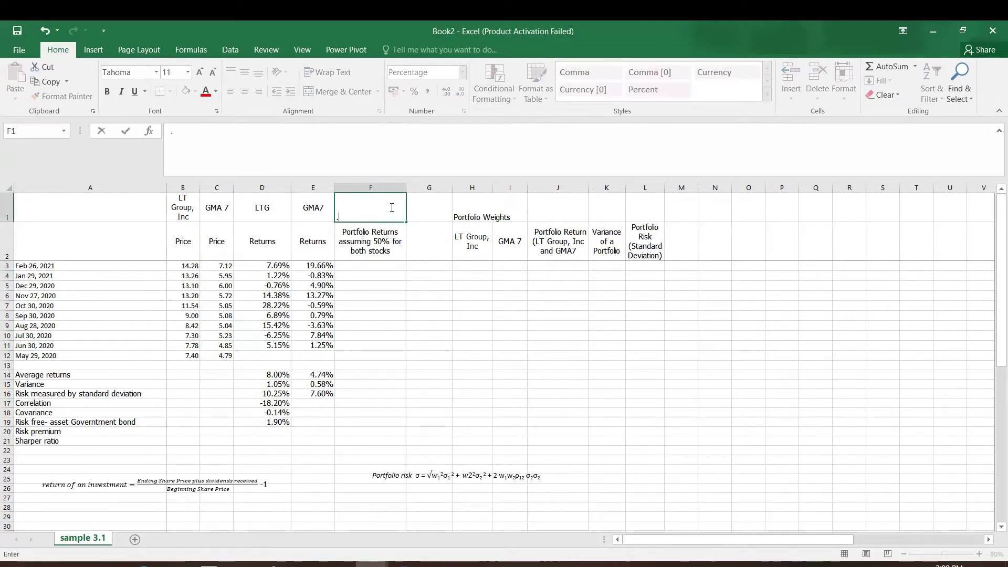
{"action": "key", "text": "Down"}
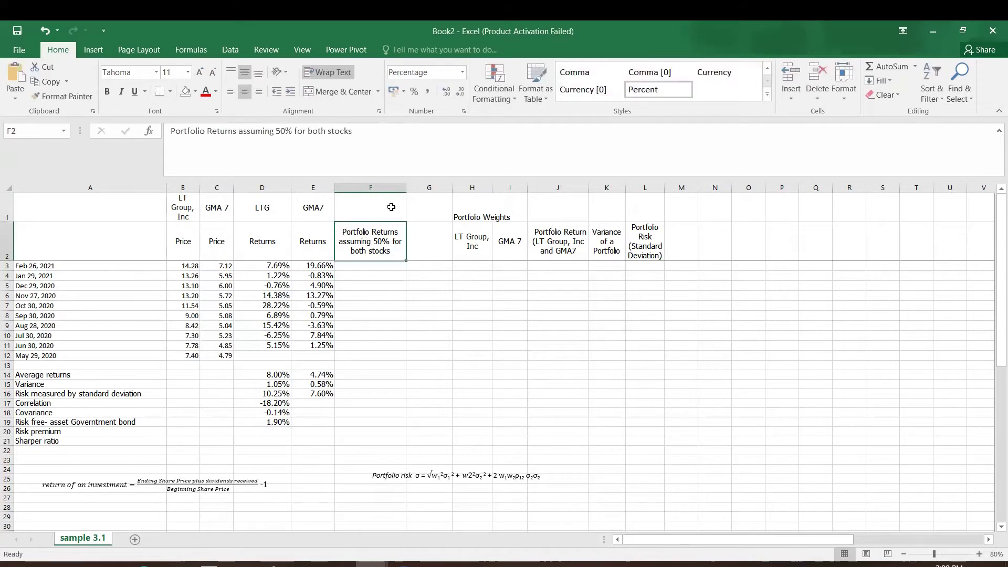
Enter =.5*D3+.5*E3 in F3, fill it down to F11, and extend the average into F14
{"action": "left_click", "coordinate": [361, 266]}
{"action": "type", "text": "="}
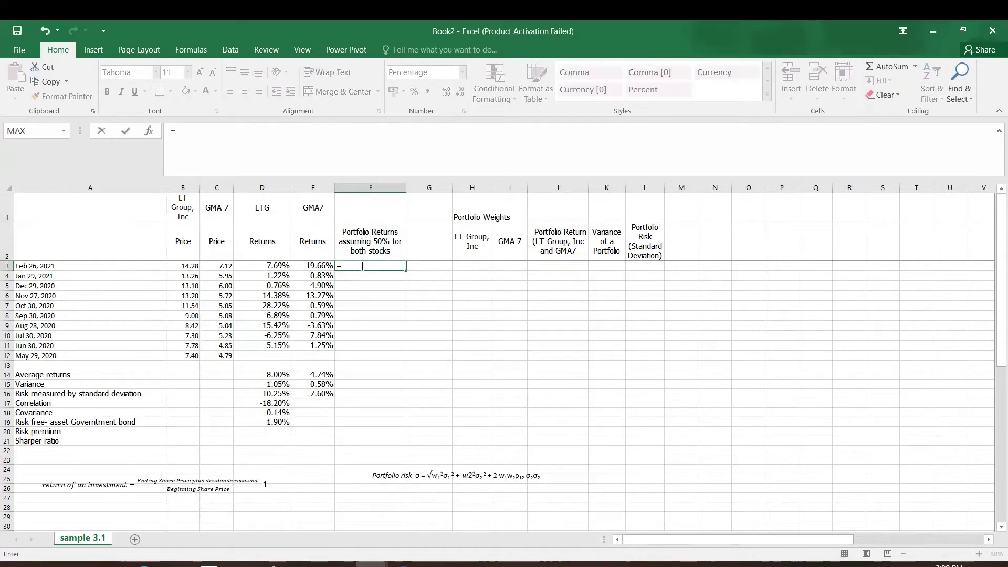
{"action": "type", "text": ".5*"}
{"action": "left_click", "coordinate": [267, 268]}
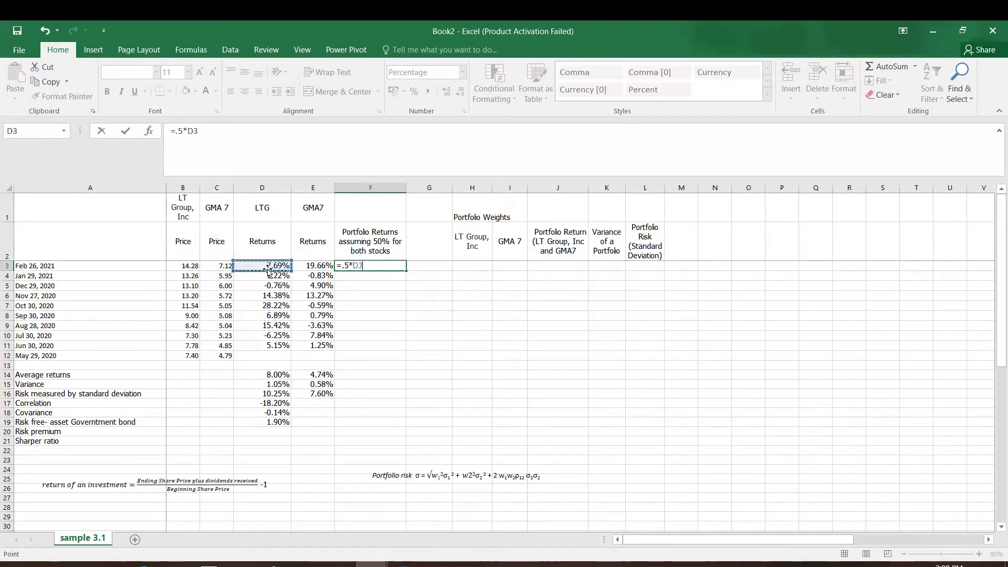
{"action": "type", "text": "+.5*"}
{"action": "left_click", "coordinate": [297, 265]}
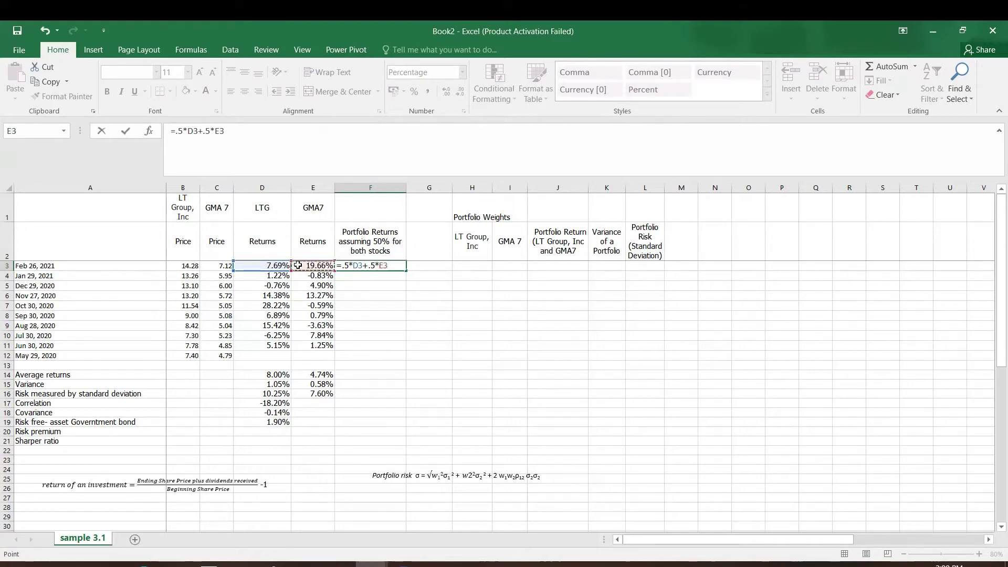
{"action": "key", "text": "Return"}
{"action": "left_click", "coordinate": [374, 265]}
{"action": "left_click_drag", "start_coordinate": [406, 269], "coordinate": [395, 347]}
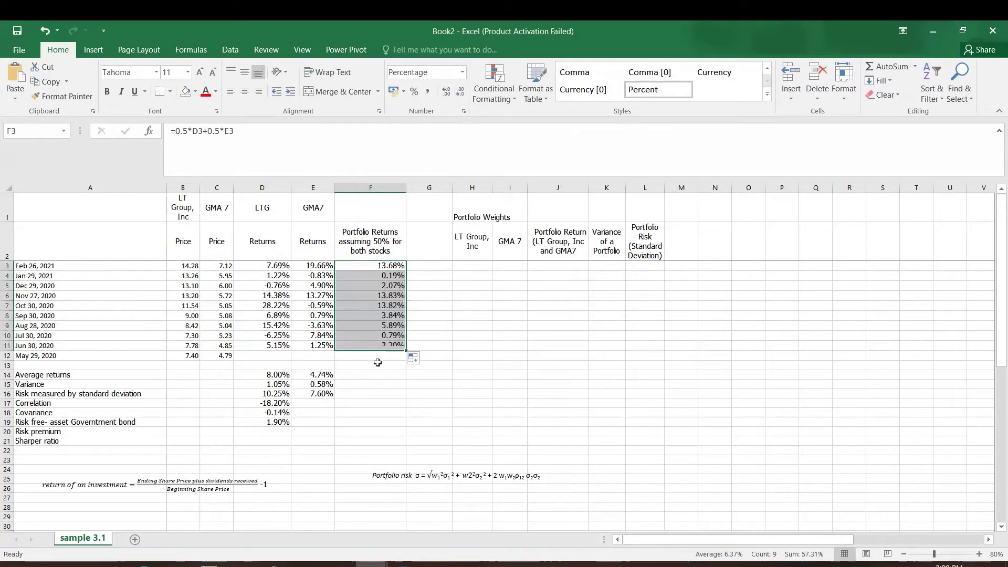
{"action": "left_click", "coordinate": [322, 373]}
{"action": "left_click_drag", "start_coordinate": [334, 379], "coordinate": [383, 376]}
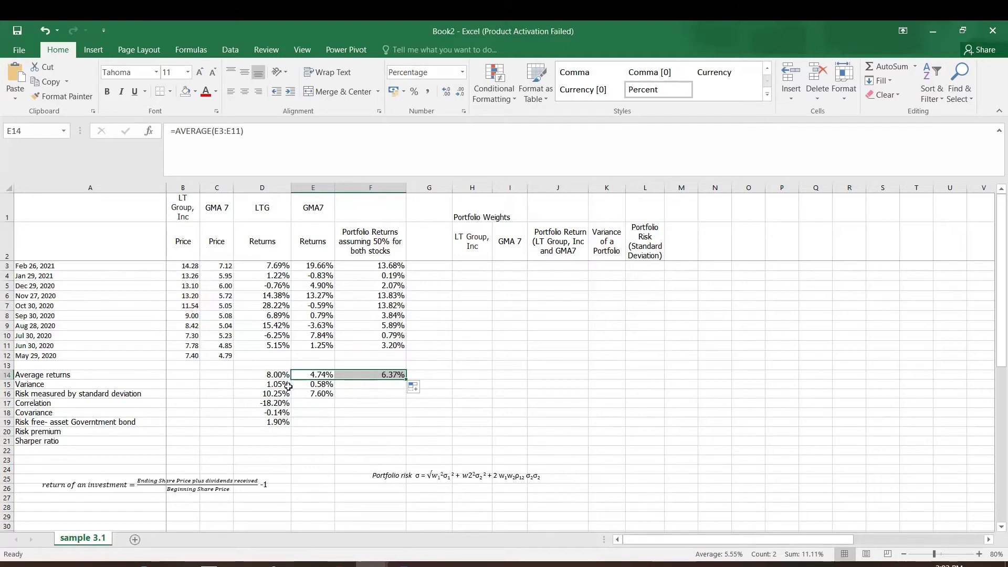
Select the portfolio risk equation shown below the data
{"action": "left_click", "coordinate": [470, 476]}
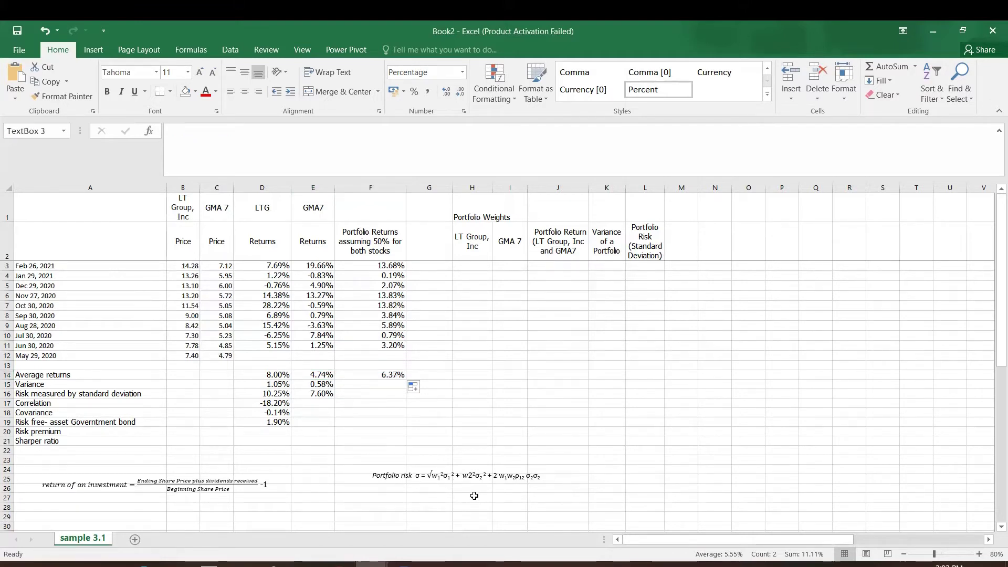
Format the 2 after the second weight in the portfolio risk equation as a subscript
{"action": "left_click_drag", "start_coordinate": [472, 475], "coordinate": [468, 475]}
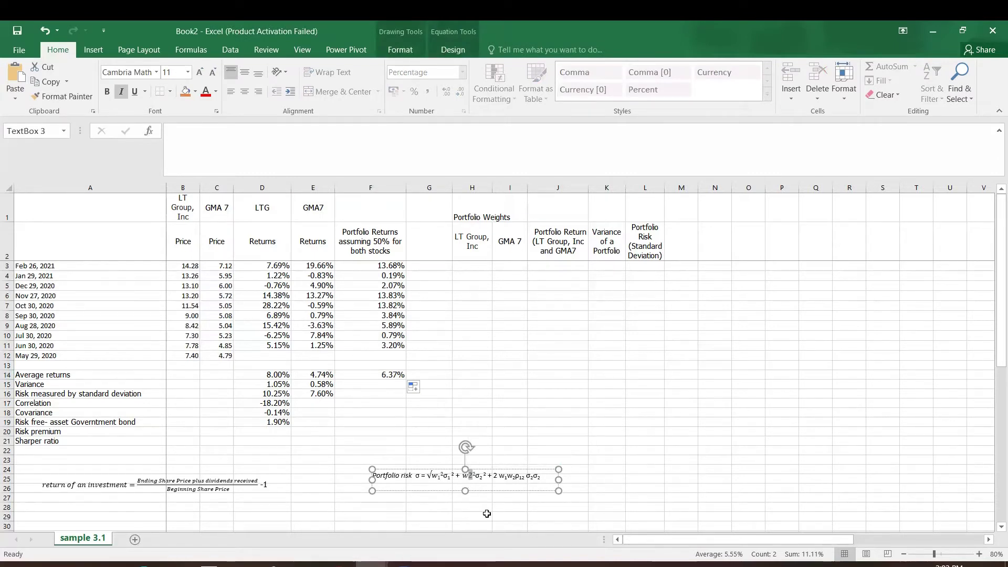
{"action": "key", "text": "ctrl+shift+f"}
{"action": "left_click", "coordinate": [387, 342]}
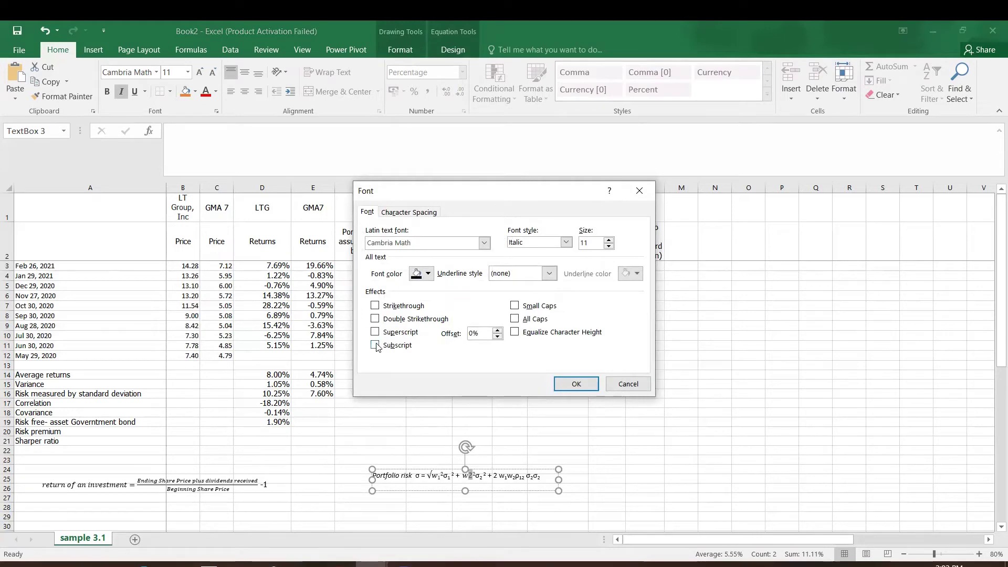
{"action": "left_click", "coordinate": [578, 385]}
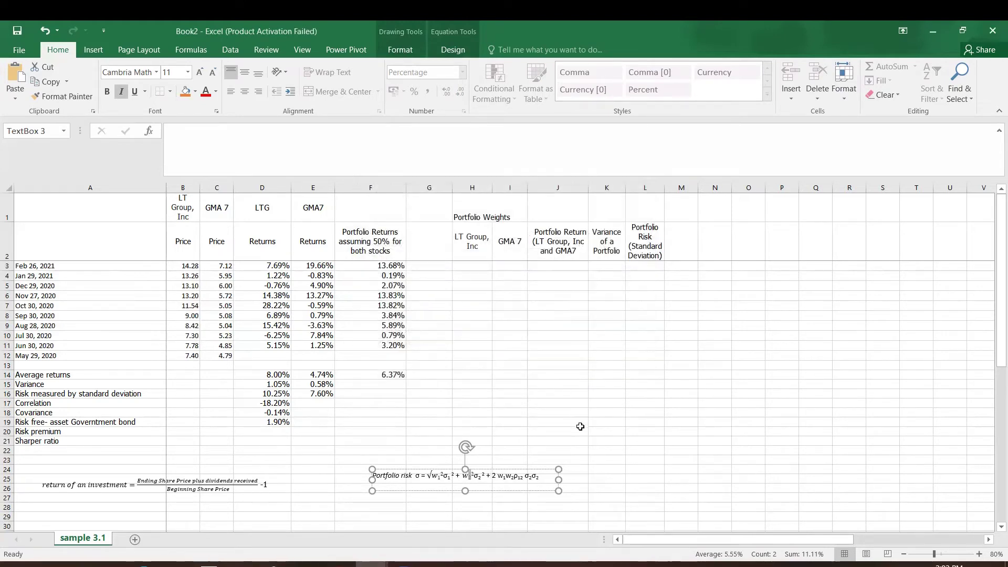
{"action": "left_click", "coordinate": [585, 450]}
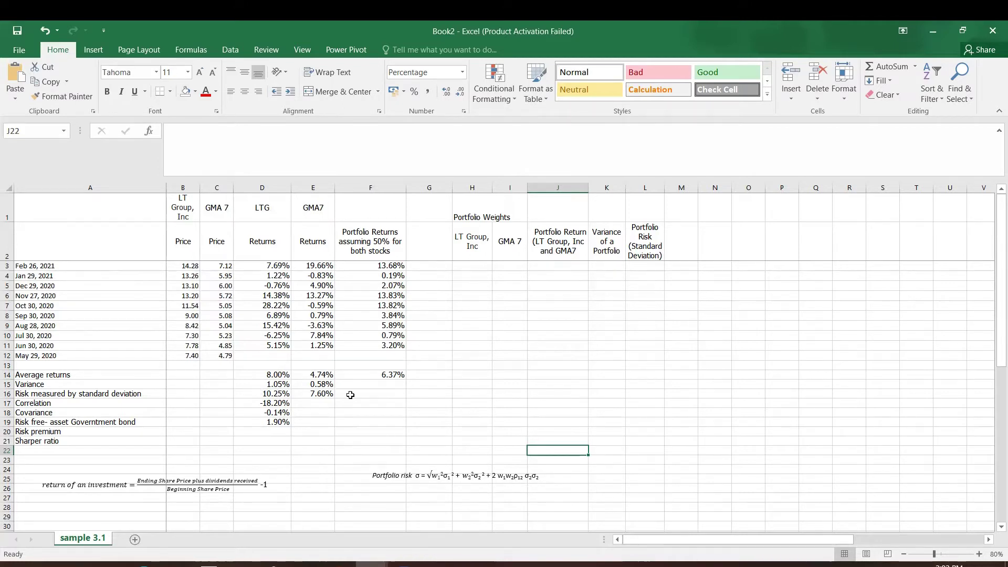
{"action": "left_click", "coordinate": [368, 386]}
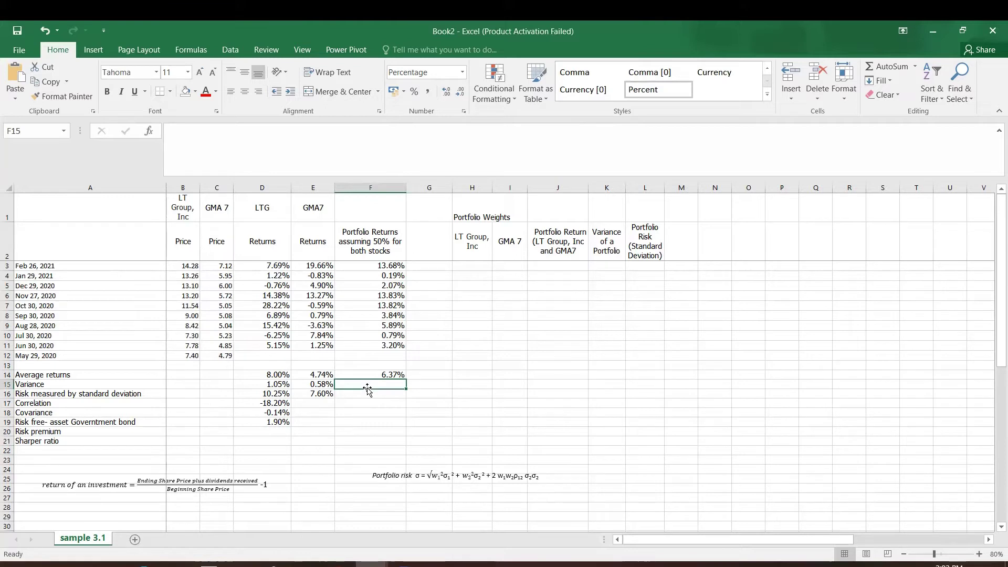
Enter =.5^2*D15+.5^2*E15+2*.5*.5*D18 in F15, giving a 0.34% portfolio variance
{"action": "type", "text": "="}
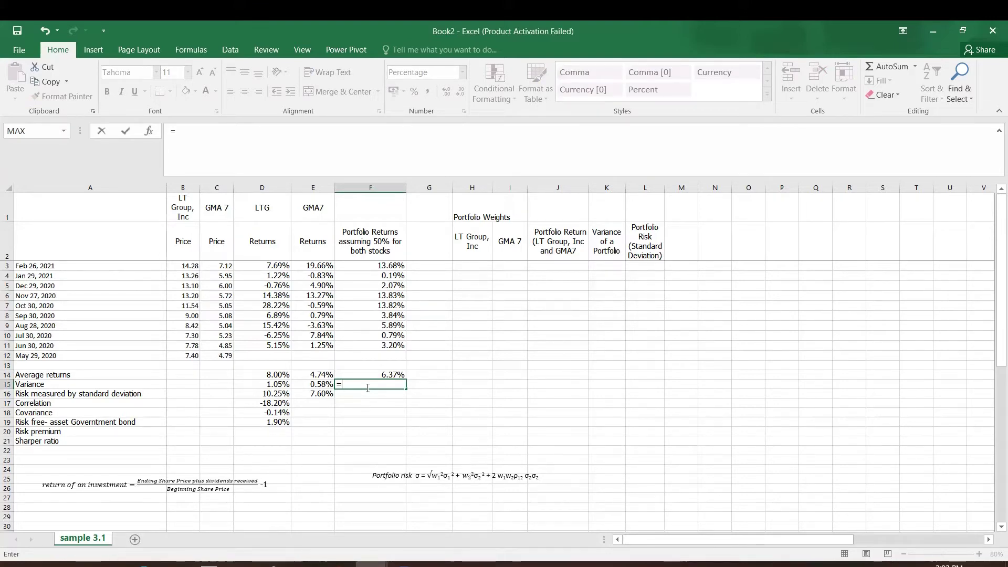
{"action": "type", "text": ".5^2*"}
{"action": "left_click", "coordinate": [275, 386]}
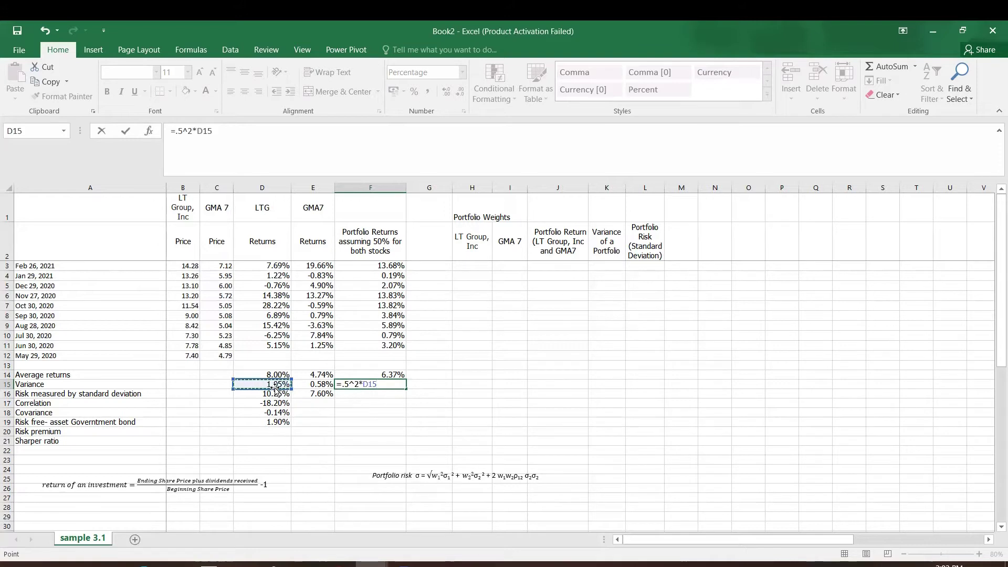
{"action": "type", "text": "+.5^2*"}
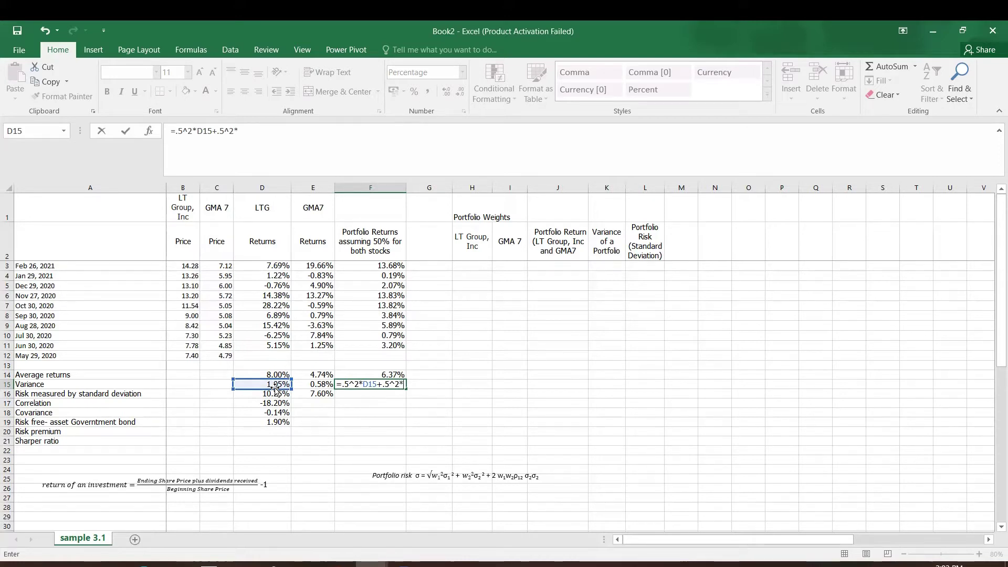
{"action": "left_click", "coordinate": [310, 383]}
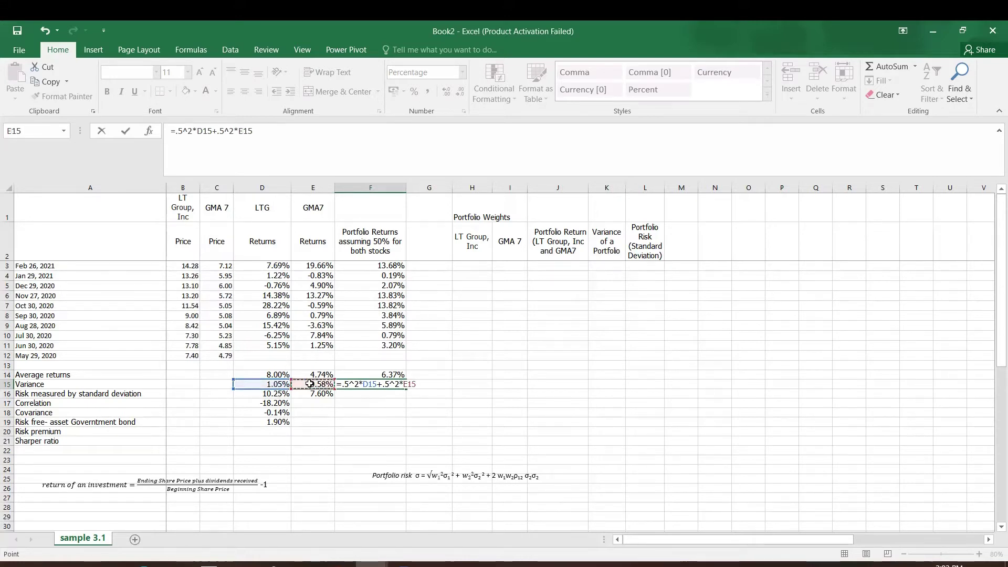
{"action": "type", "text": "+2*"}
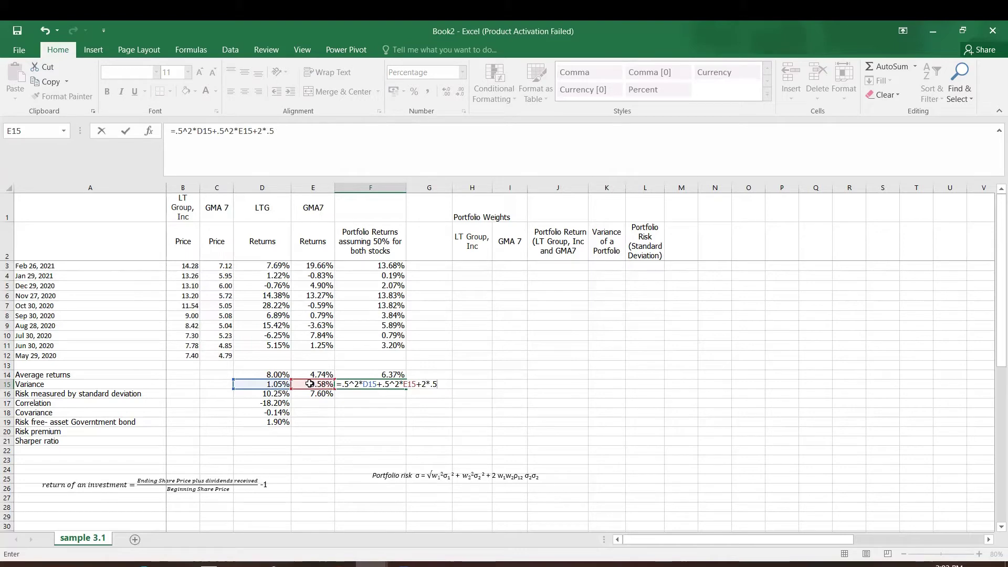
{"action": "type", "text": ".5*"}
{"action": "left_click", "coordinate": [277, 413]}
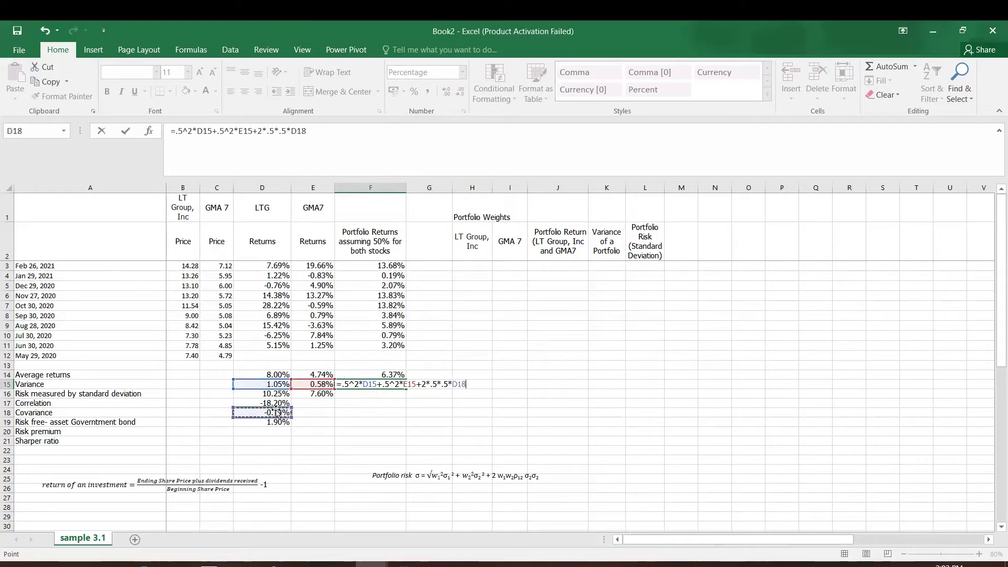
{"action": "key", "text": "Return"}
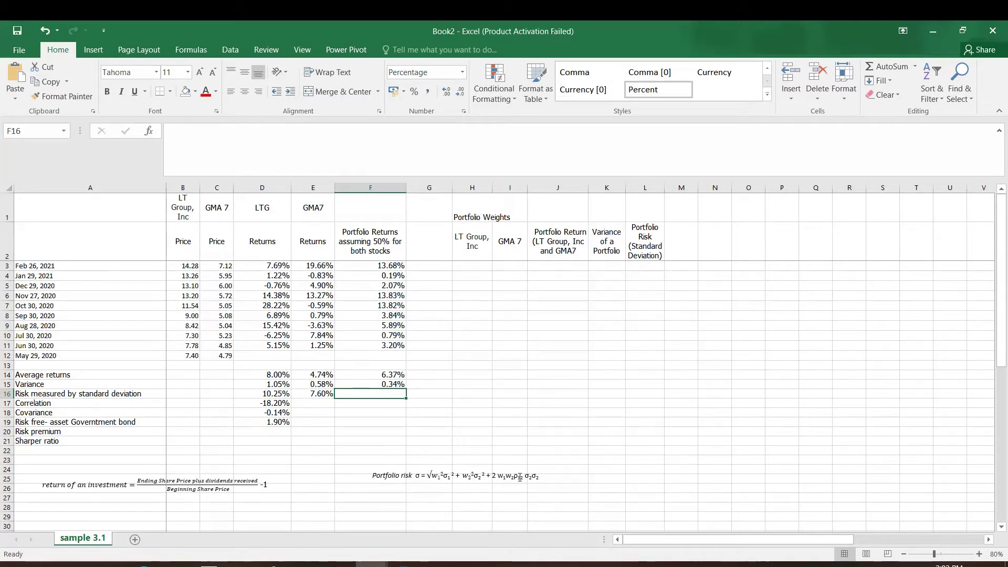
Enter =F15^(1/2) in F16 to get the 5.80% portfolio standard deviation
{"action": "type", "text": "="}
{"action": "left_click", "coordinate": [391, 384]}
{"action": "type", "text": "^(1/2"}
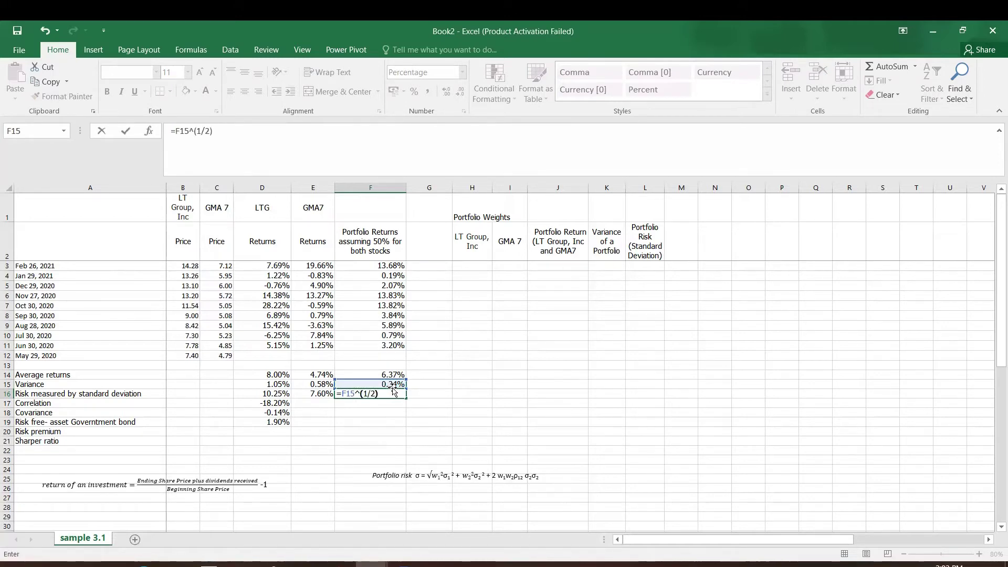
{"action": "key", "text": "Return"}
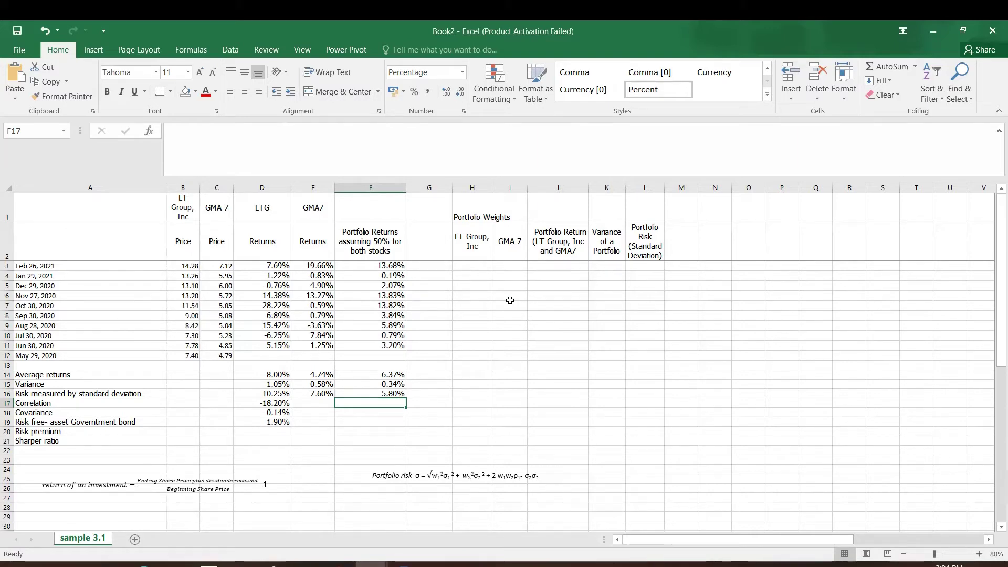
Enter 0 as the first LT Group weight in H3 and =1-H3 in I3
{"action": "left_click", "coordinate": [476, 268]}
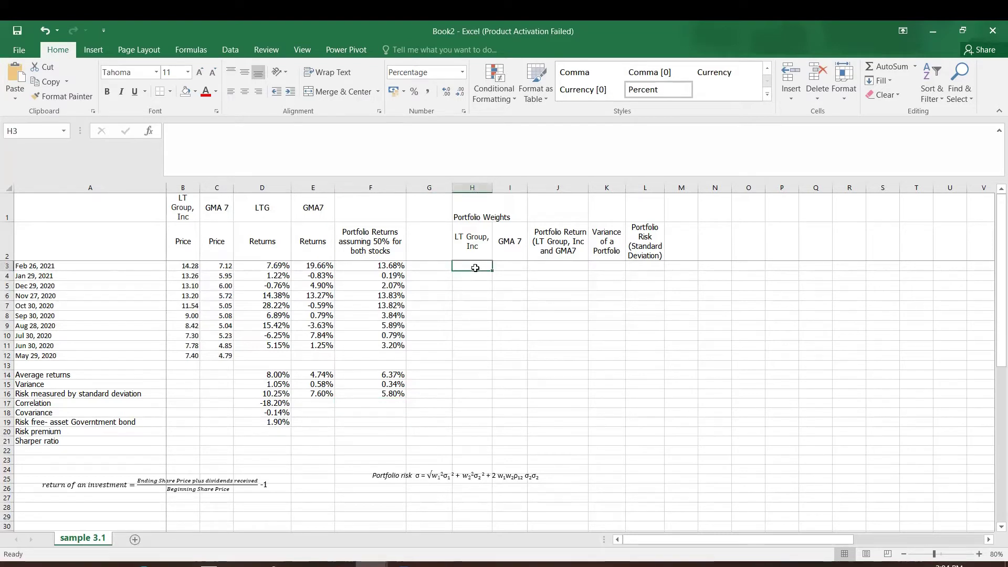
{"action": "type", "text": "0"}
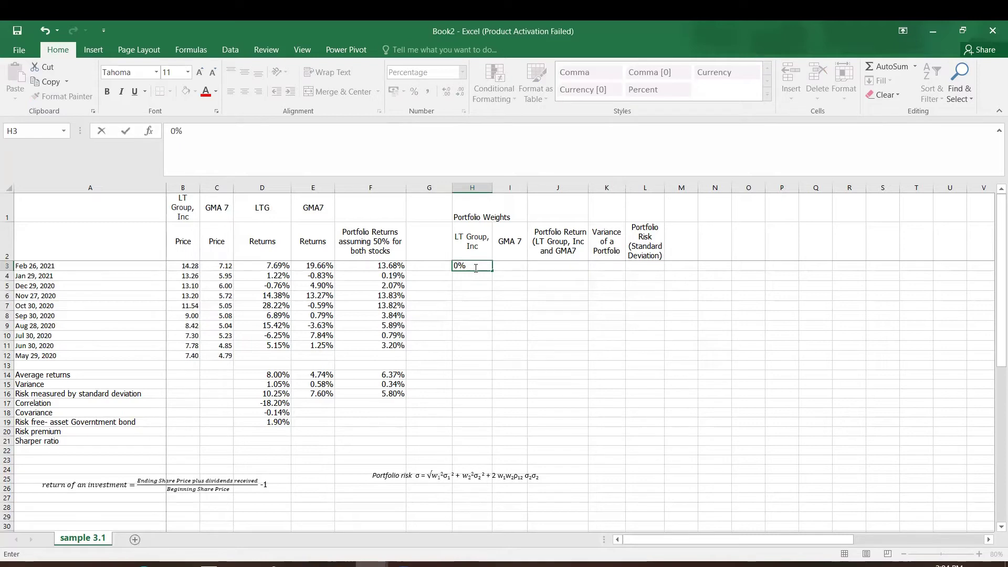
{"action": "key", "text": "Return"}
{"action": "key", "text": "Right"}
{"action": "key", "text": "Up"}
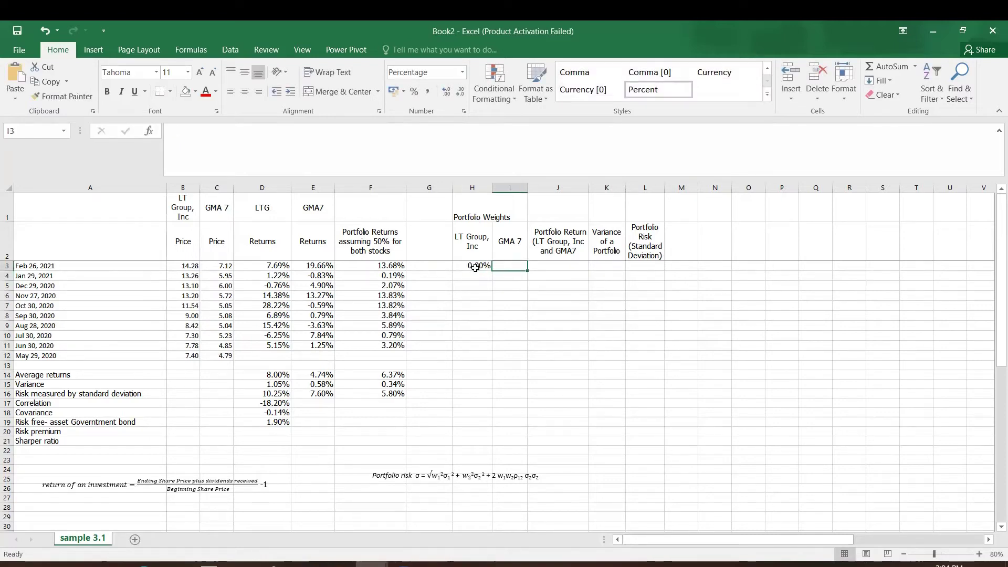
{"action": "type", "text": "1-%"}
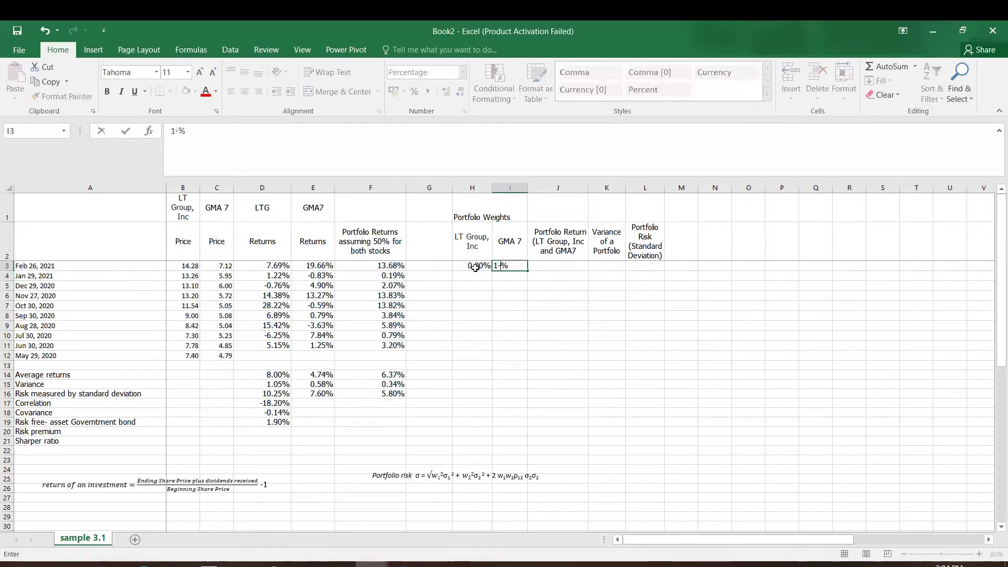
{"action": "left_click", "coordinate": [475, 266]}
{"action": "key", "text": "Right"}
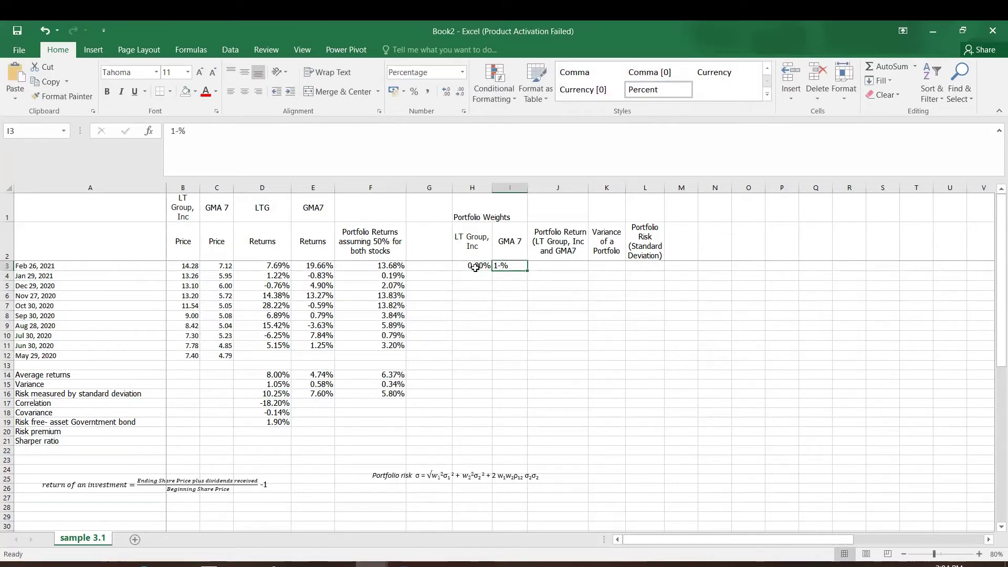
{"action": "type", "text": "="}
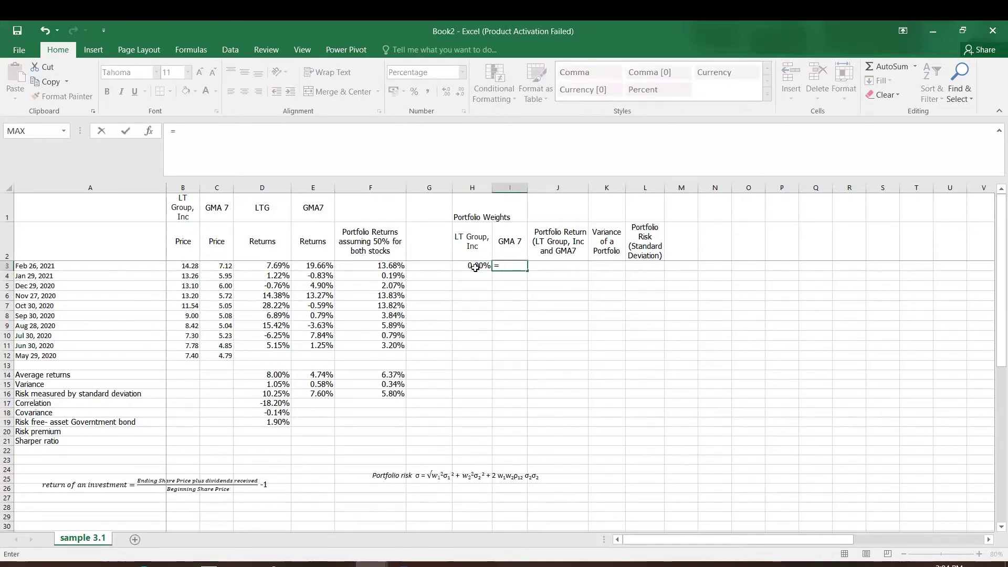
{"action": "left_click", "coordinate": [475, 267]}
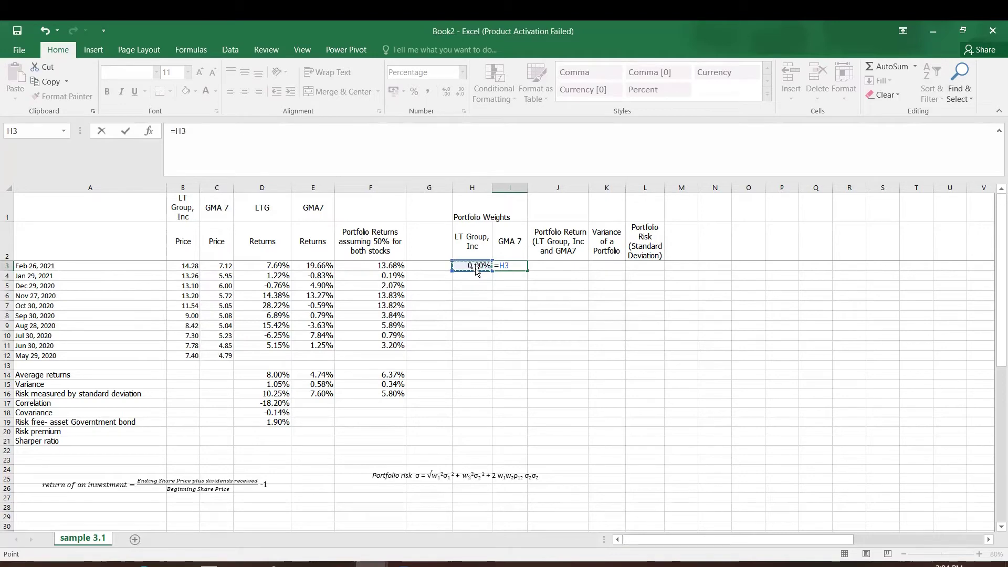
{"action": "key", "text": "BackSpace"}
{"action": "key", "text": "BackSpace"}
{"action": "type", "text": "1-"}
{"action": "left_click", "coordinate": [475, 267]}
{"action": "key", "text": "Return"}
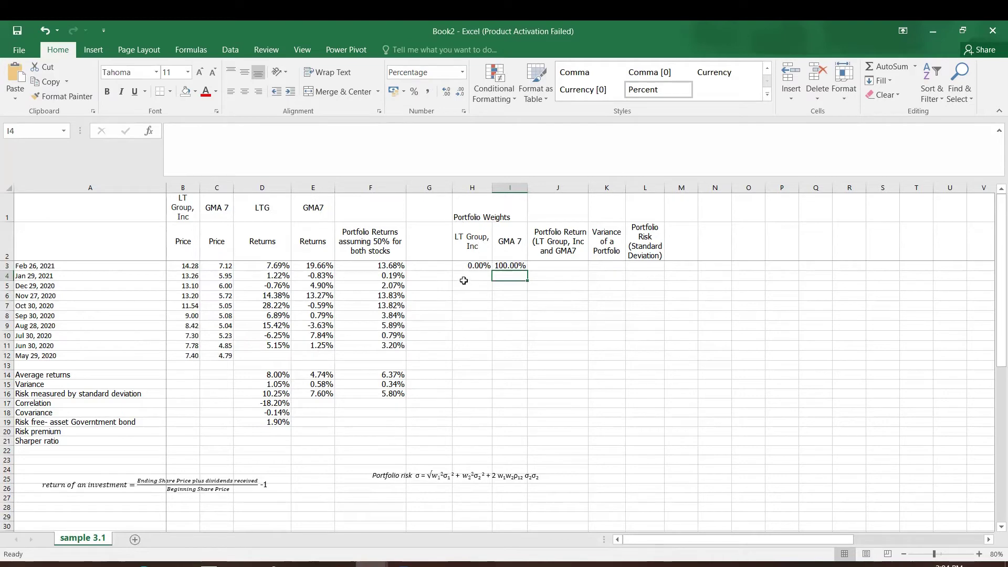
Fill the LT Group weights from 0 to 100 in steps of 10 down to H13
{"action": "left_click", "coordinate": [482, 266]}
{"action": "left_click", "coordinate": [484, 273]}
{"action": "type", "text": "1"}
{"action": "type", "text": "0"}
{"action": "key", "text": "Return"}
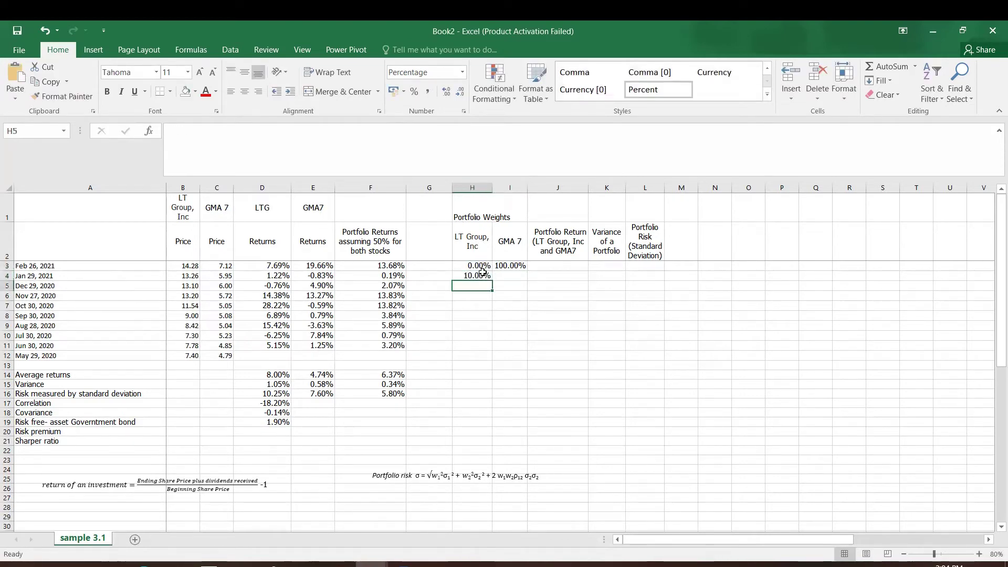
{"action": "type", "text": "20"}
{"action": "key", "text": "Return"}
{"action": "left_click_drag", "start_coordinate": [482, 271], "coordinate": [495, 362]}
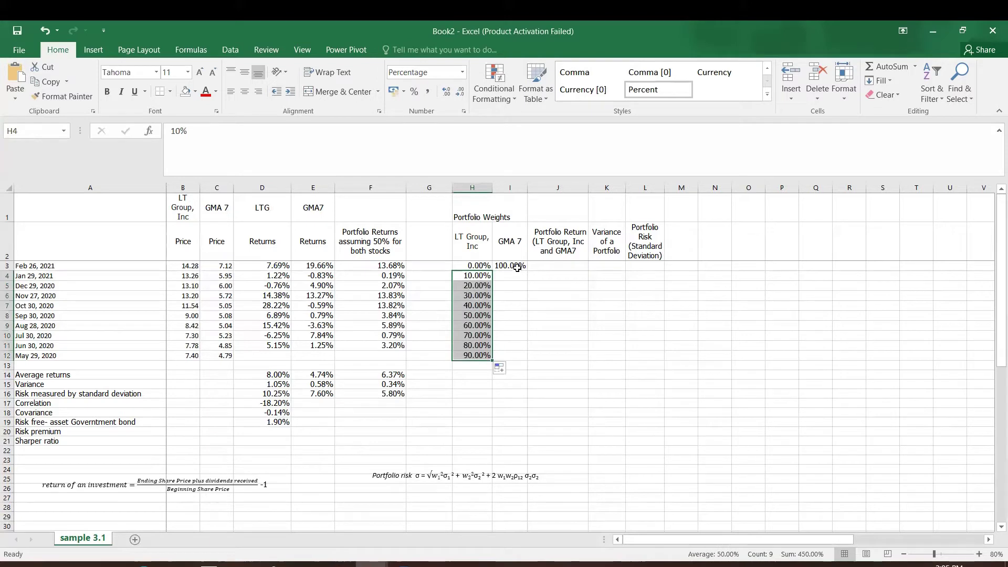
{"action": "left_click_drag", "start_coordinate": [493, 361], "coordinate": [489, 368]}
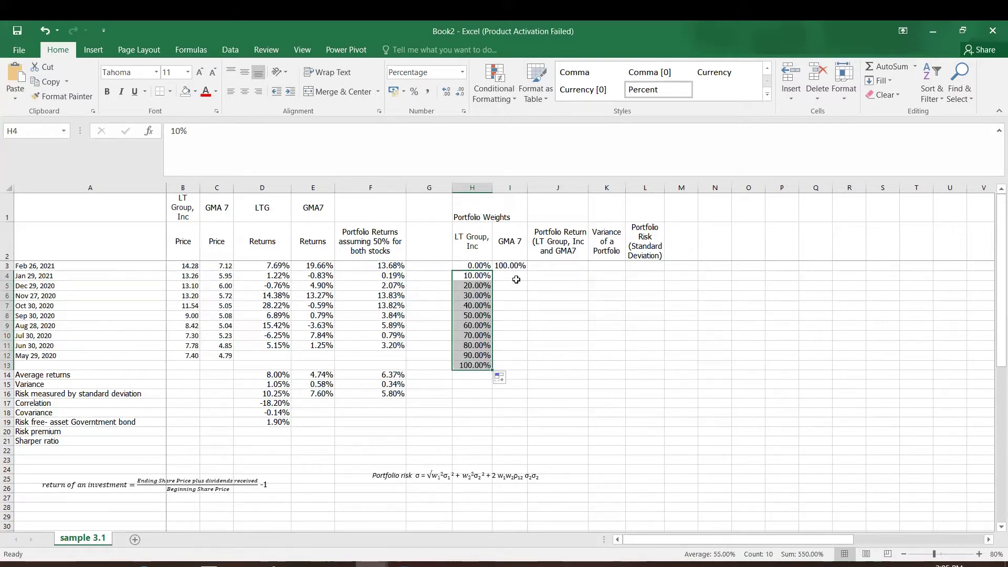
Copy the =1-H3 remainder formula down the GMA 7 weights to I13
{"action": "left_click", "coordinate": [512, 267]}
{"action": "left_click_drag", "start_coordinate": [526, 270], "coordinate": [521, 371]}
{"action": "left_click", "coordinate": [565, 266]}
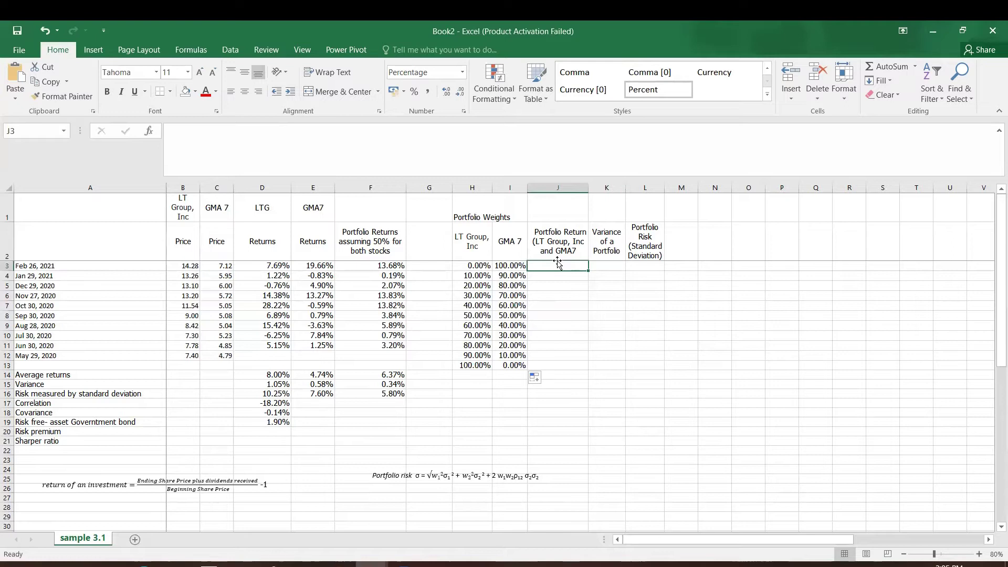
Enter =H3*$D$14+I3*$E$14 in J3 for the first portfolio return
{"action": "type", "text": "="}
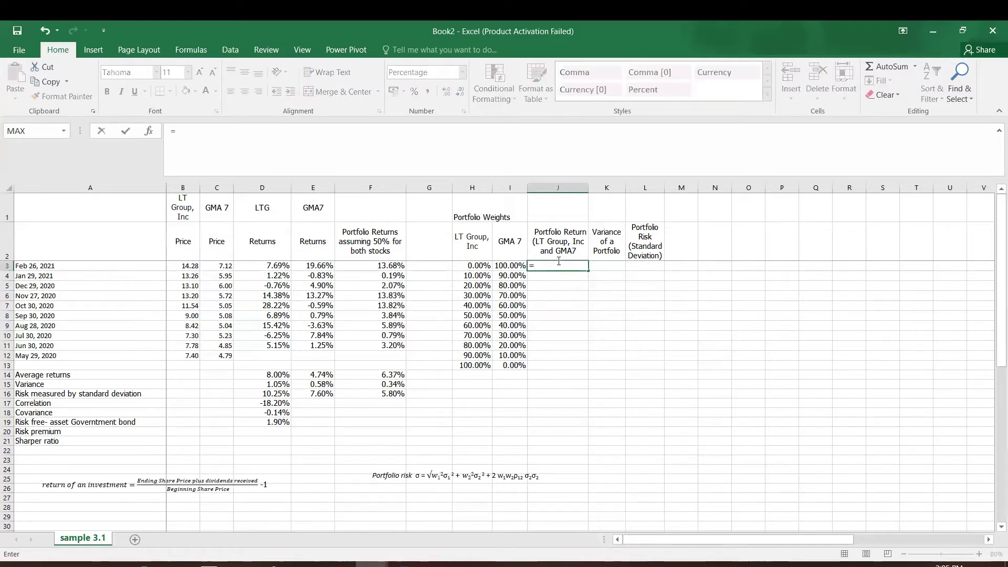
{"action": "left_click", "coordinate": [477, 266]}
{"action": "type", "text": "*"}
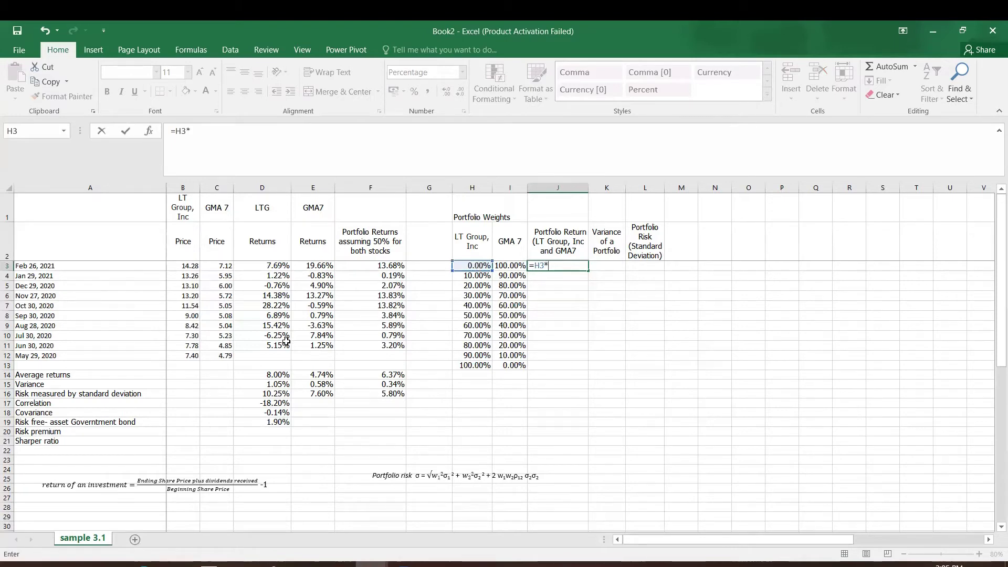
{"action": "left_click", "coordinate": [278, 375]}
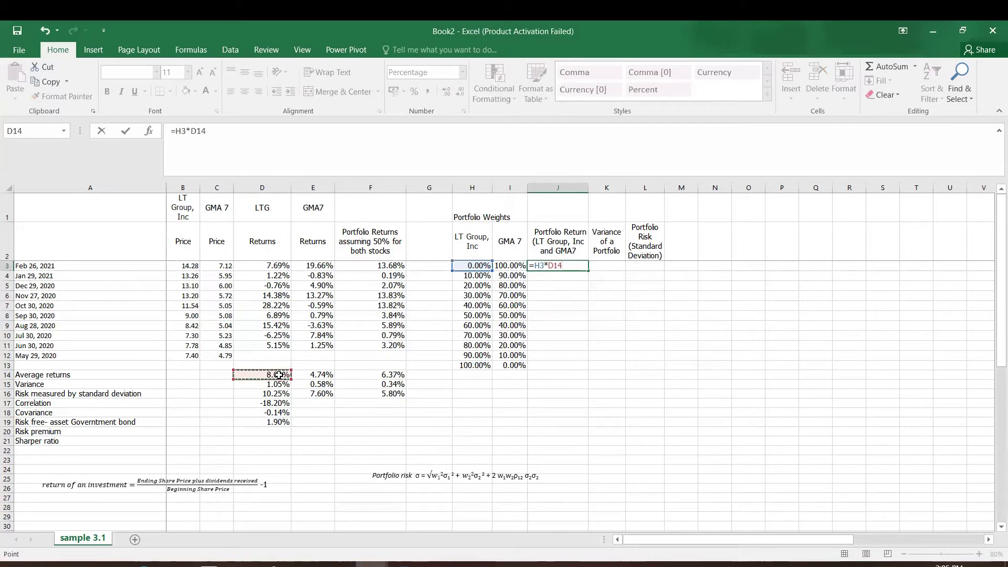
{"action": "key", "text": "F4"}
{"action": "type", "text": "+"}
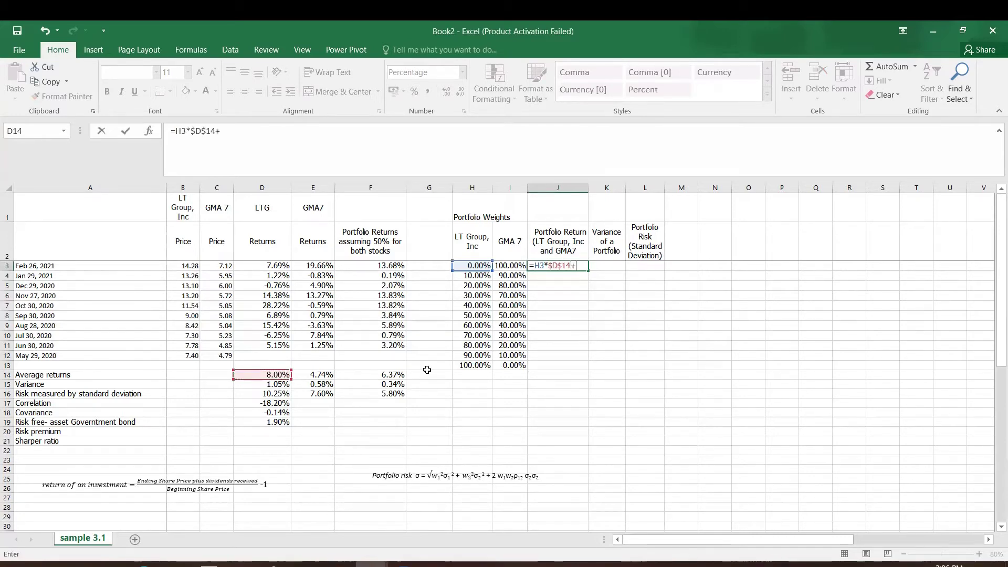
{"action": "left_click", "coordinate": [517, 266]}
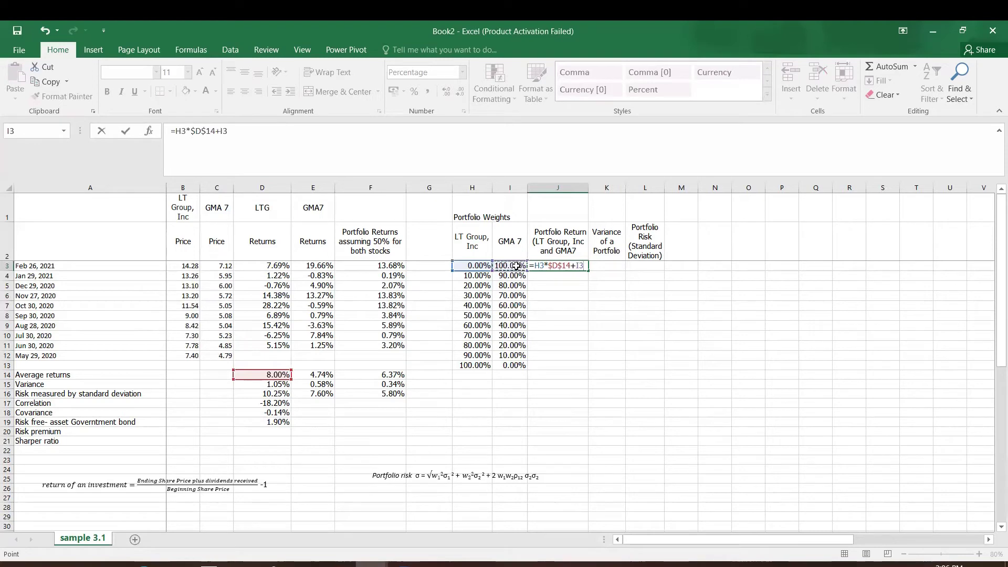
{"action": "type", "text": "*"}
{"action": "left_click", "coordinate": [324, 377]}
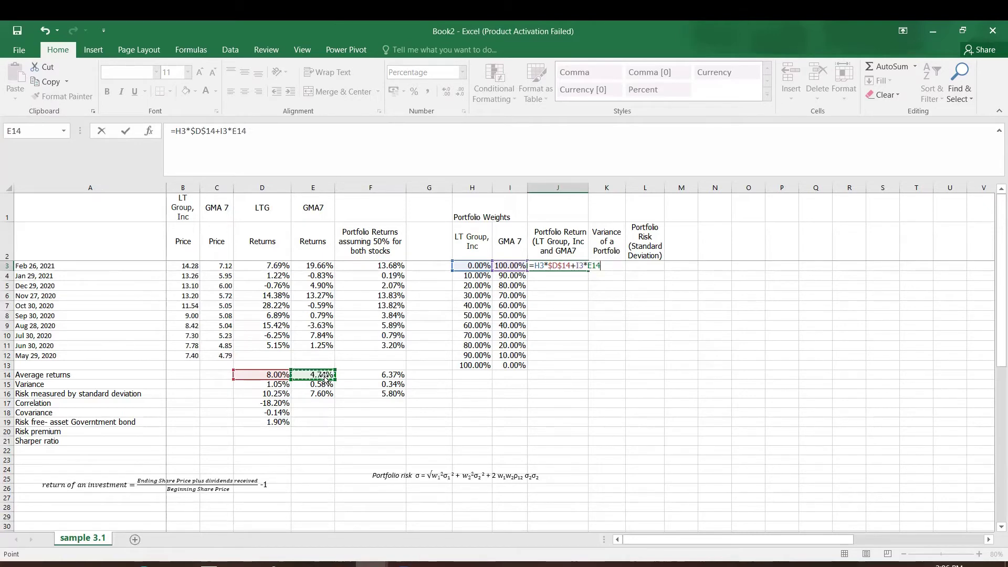
{"action": "key", "text": "F4"}
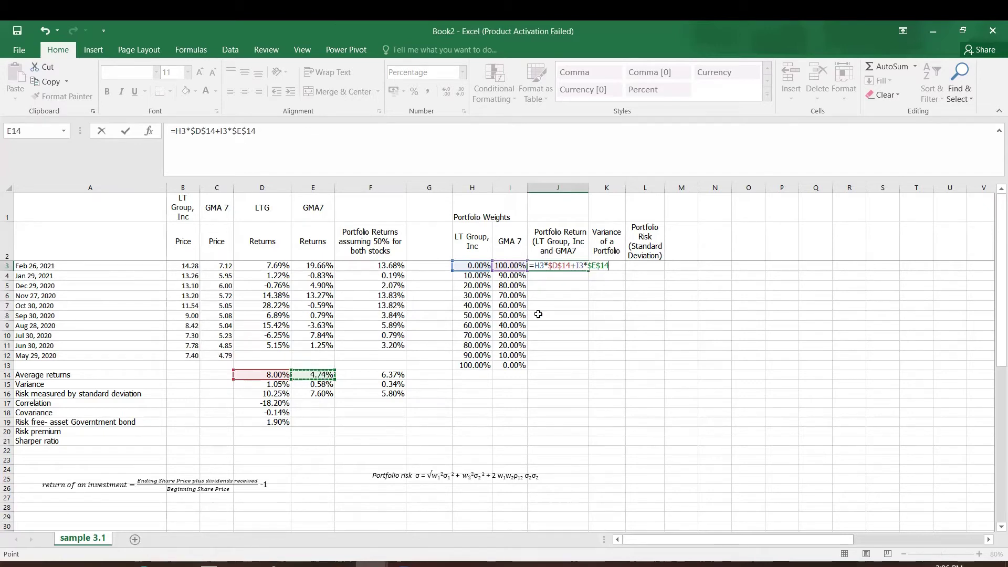
{"action": "key", "text": "Return"}
Fill the return formula down to J13 and format the returns as percentages (4.74% to 8.00%)
{"action": "left_click", "coordinate": [570, 264]}
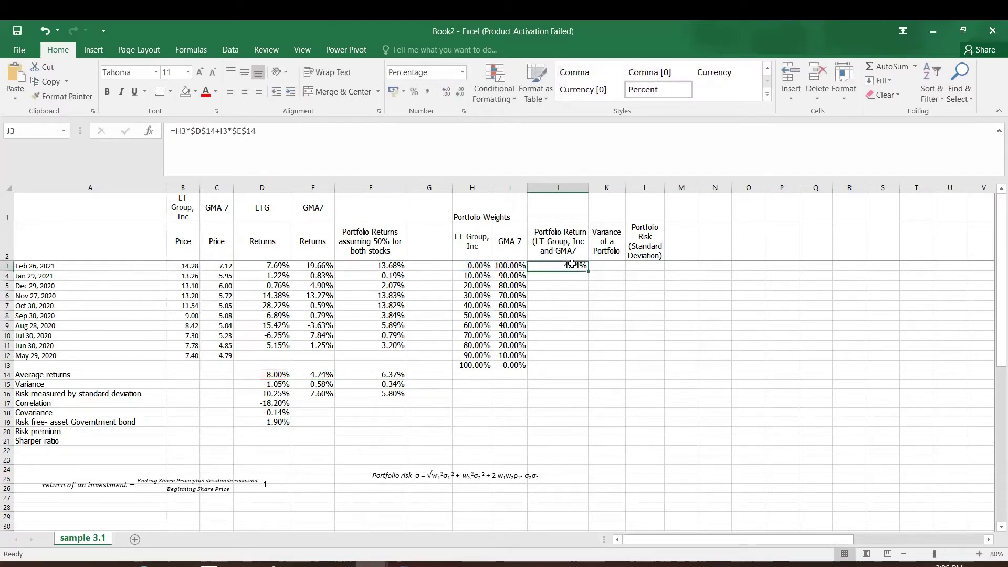
{"action": "left_click_drag", "start_coordinate": [590, 271], "coordinate": [578, 370]}
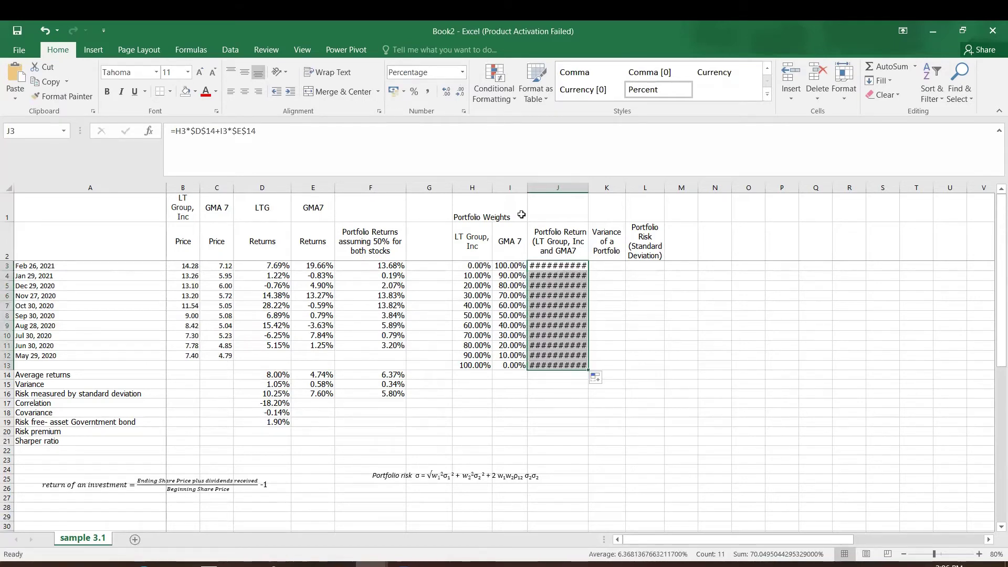
{"action": "left_click", "coordinate": [462, 73]}
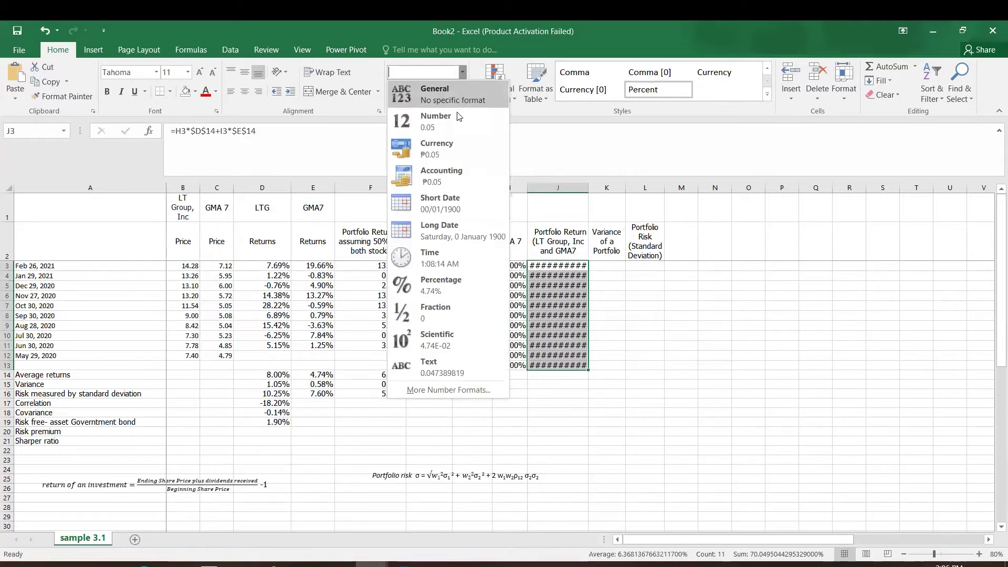
{"action": "left_click", "coordinate": [451, 287]}
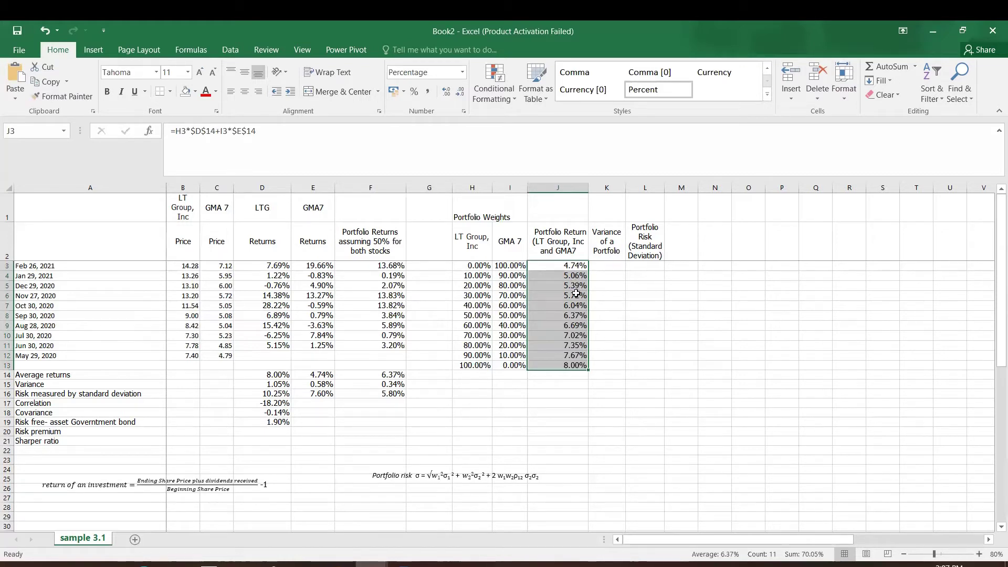
{"action": "left_click", "coordinate": [601, 265]}
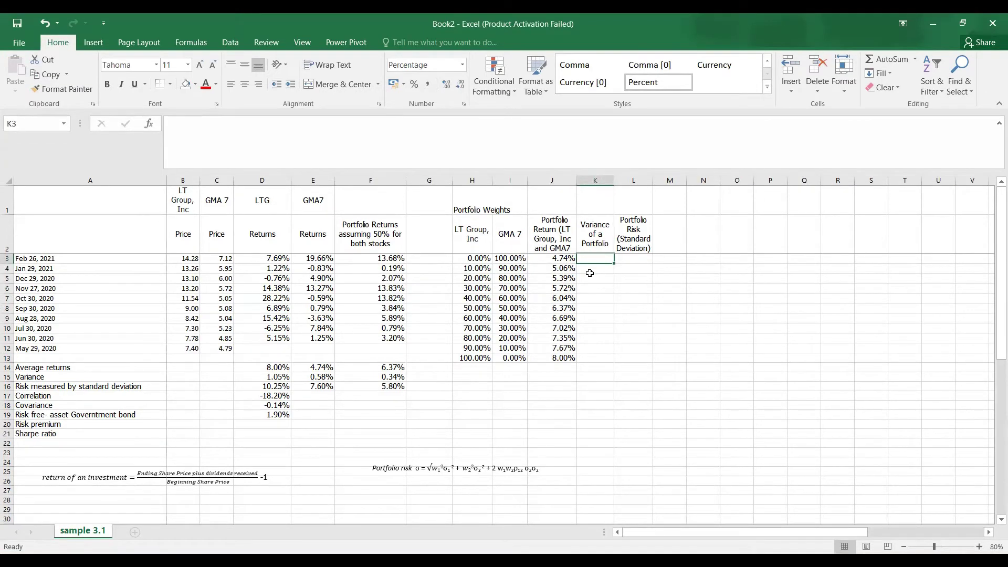
Start the K3 variance formula with =H3^2*$D$15+I3^2*$E$15
{"action": "type", "text": "="}
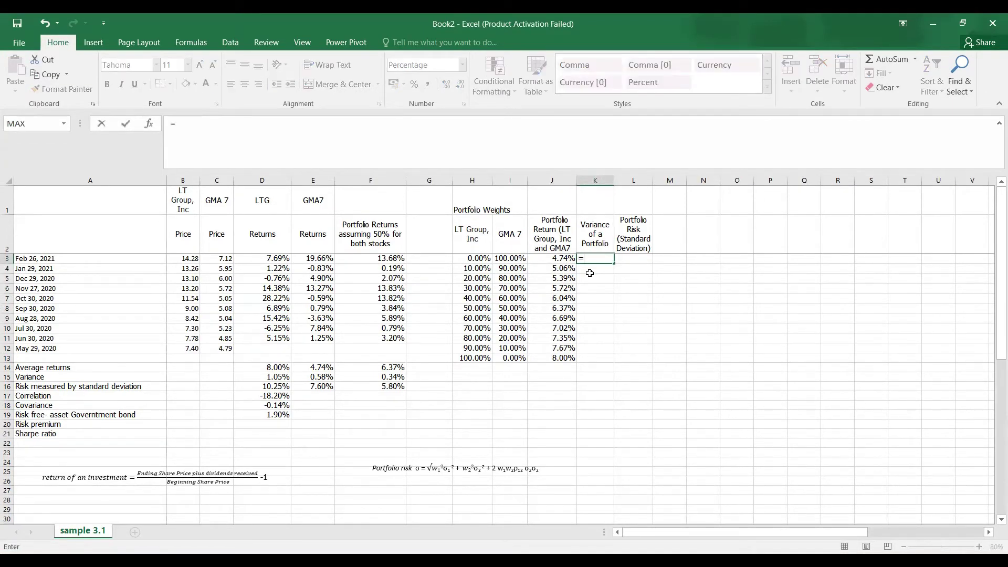
{"action": "left_click", "coordinate": [471, 260]}
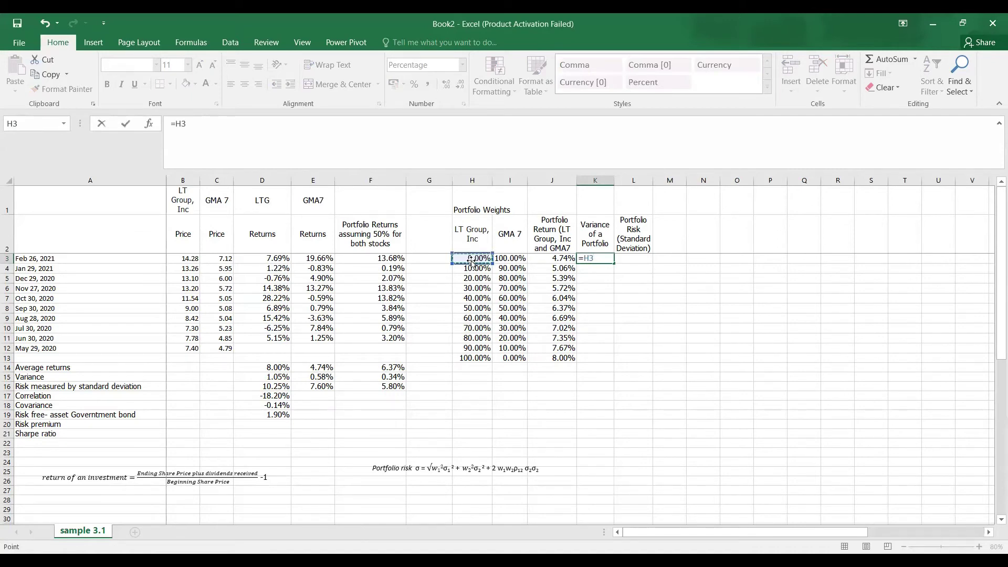
{"action": "type", "text": "^2*"}
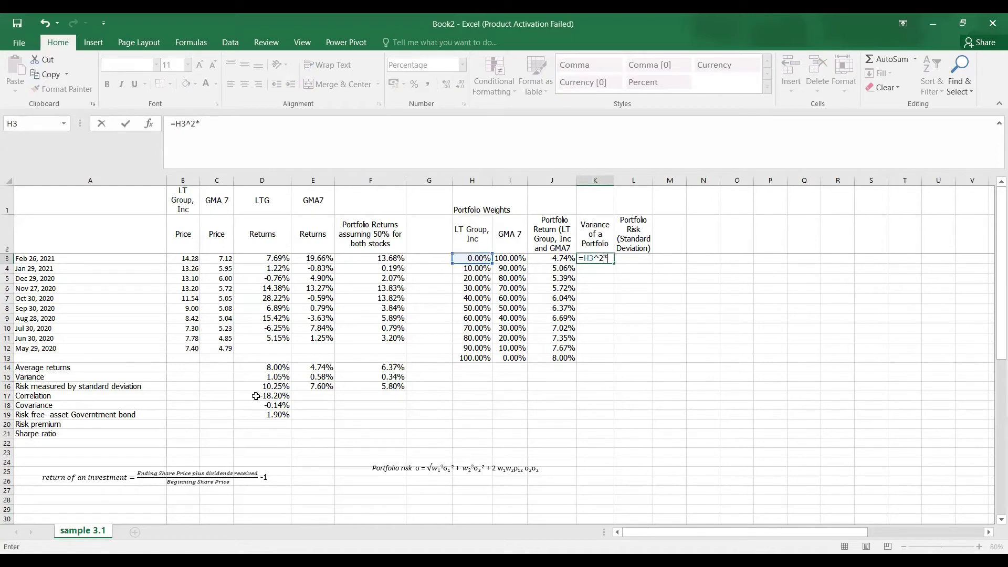
{"action": "left_click", "coordinate": [273, 377]}
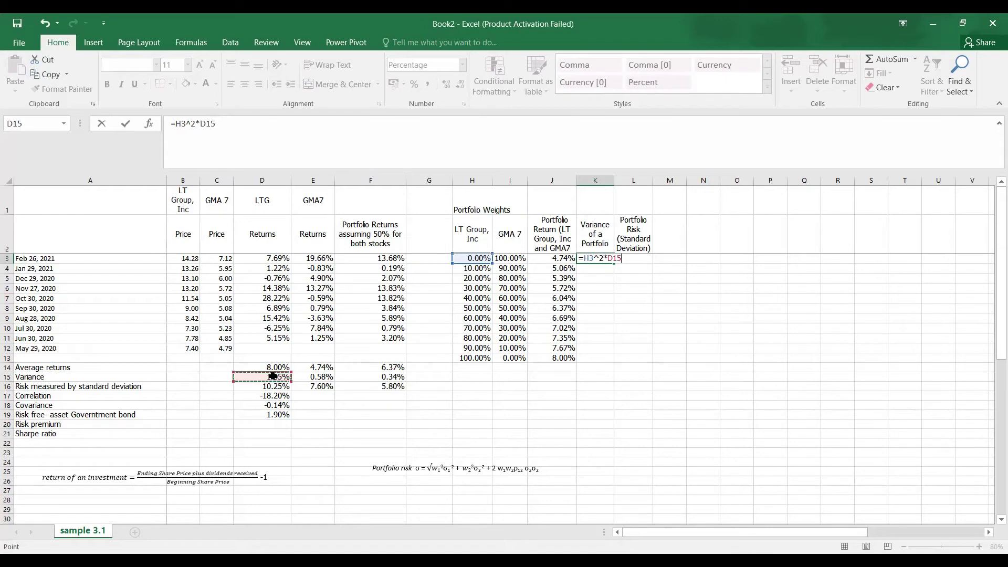
{"action": "key", "text": "F4"}
{"action": "type", "text": "+"}
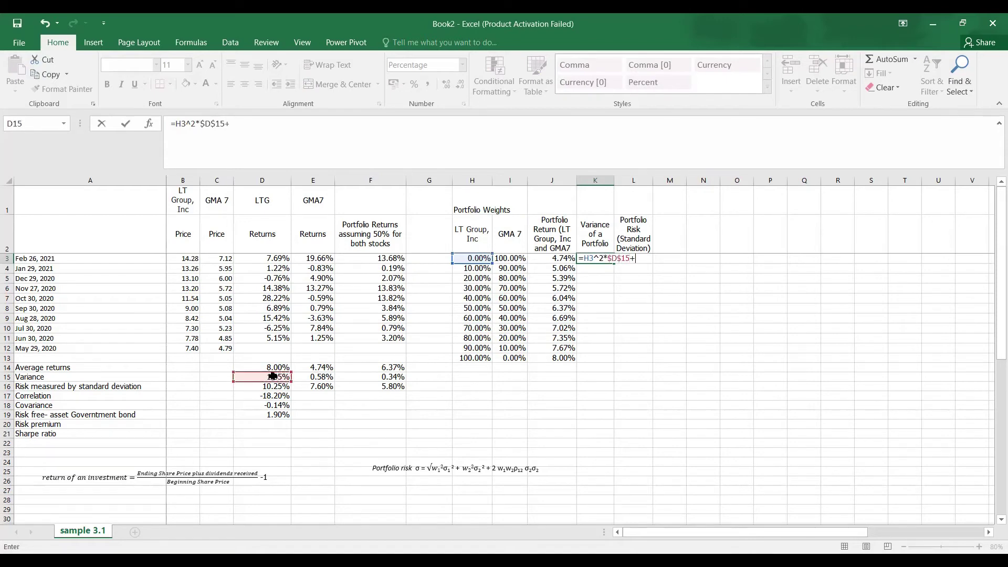
{"action": "left_click", "coordinate": [520, 258]}
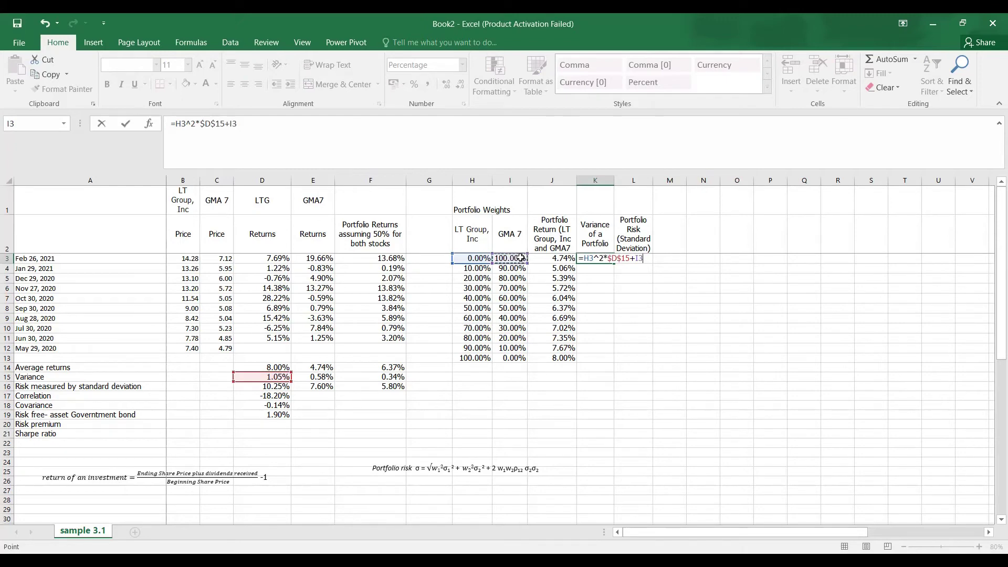
{"action": "type", "text": "^2*"}
{"action": "left_click", "coordinate": [314, 376]}
{"action": "key", "text": "F4"}
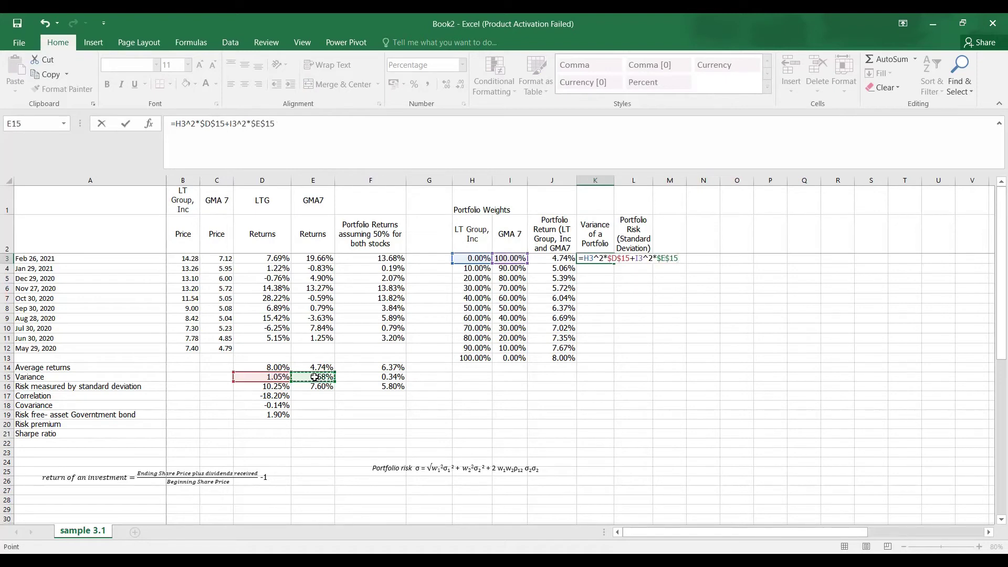
Add the +2*H3*I3*$D$18 covariance term and fill the variance formula down to K13
{"action": "type", "text": "+2*"}
{"action": "left_click", "coordinate": [483, 259]}
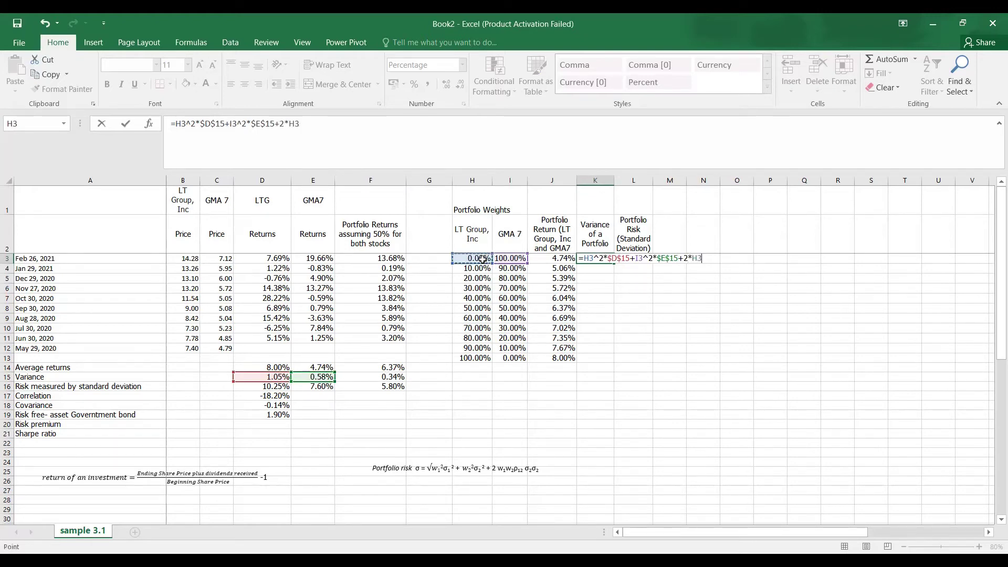
{"action": "type", "text": "*"}
{"action": "left_click", "coordinate": [503, 258]}
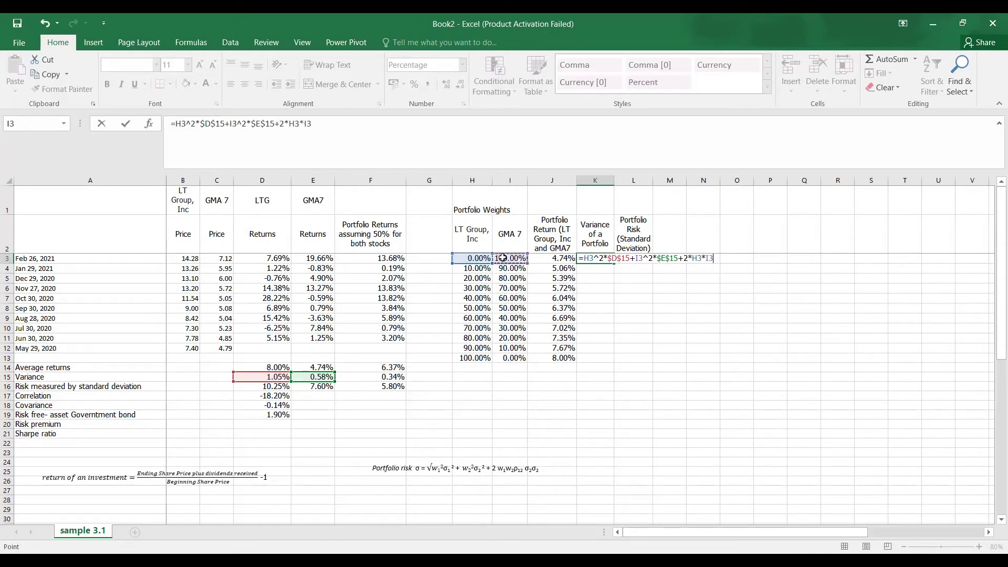
{"action": "type", "text": "*"}
{"action": "left_click", "coordinate": [268, 404]}
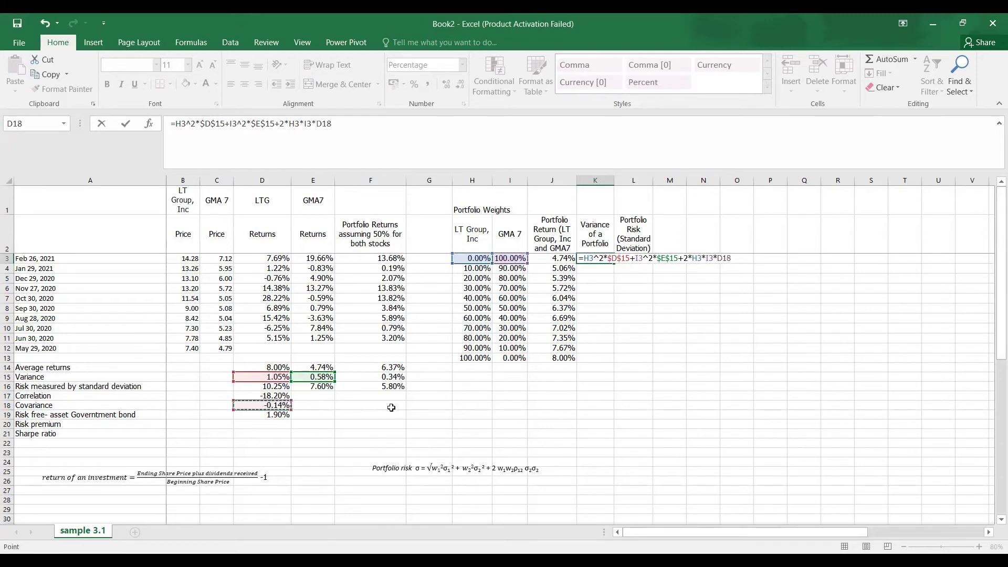
{"action": "key", "text": "F4"}
{"action": "key", "text": "Return"}
{"action": "left_click", "coordinate": [585, 260]}
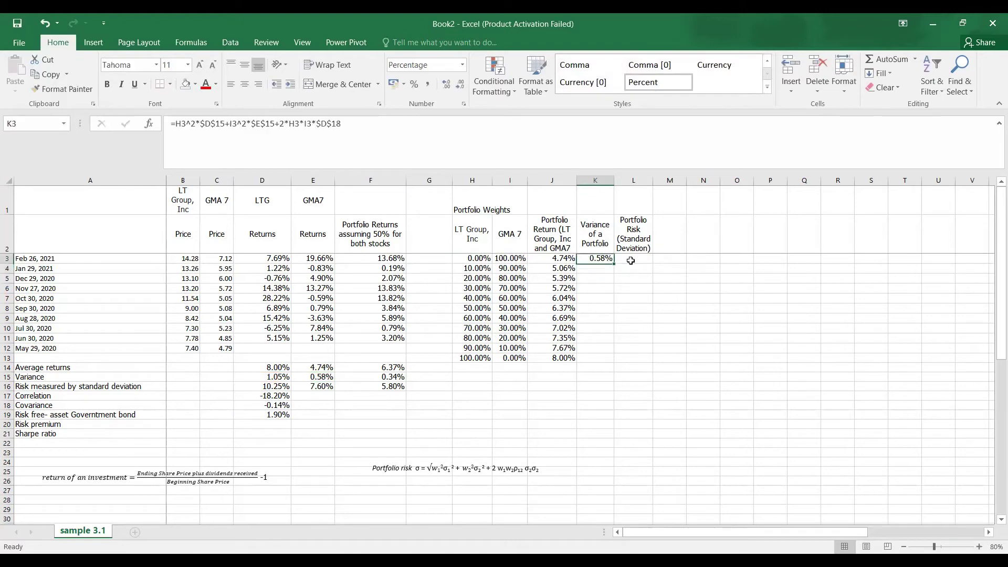
{"action": "left_click_drag", "start_coordinate": [614, 263], "coordinate": [610, 366]}
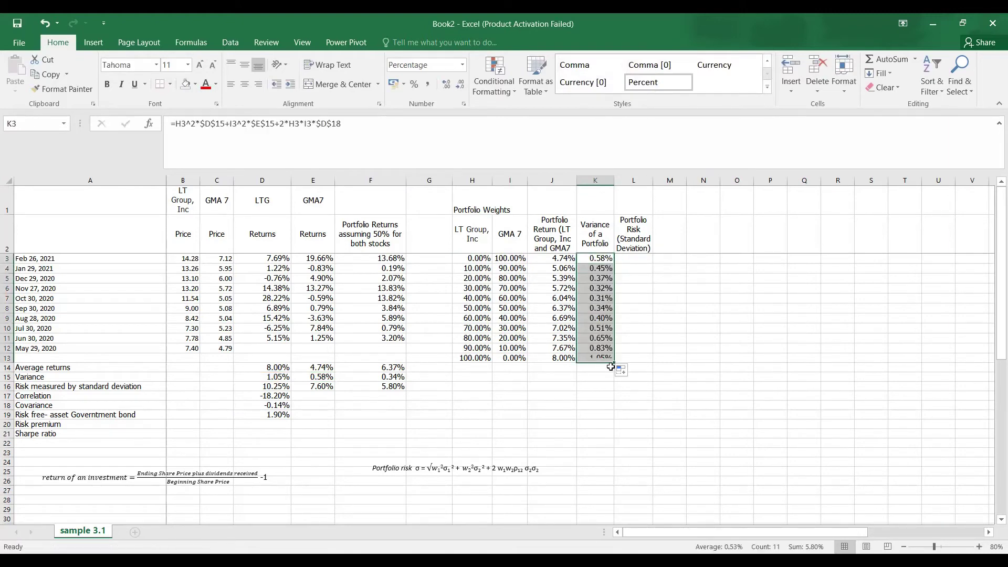
{"action": "left_click", "coordinate": [631, 259]}
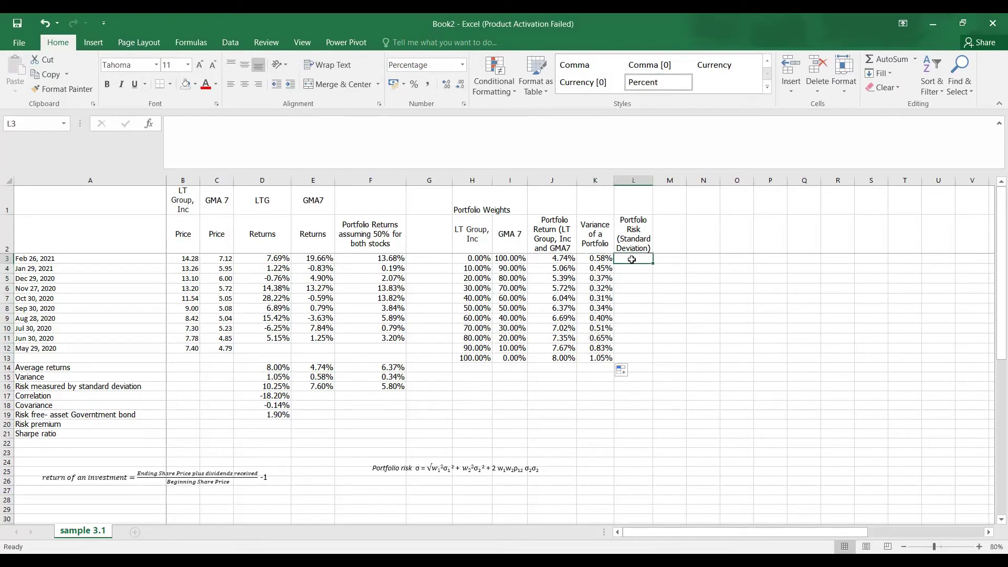
Enter =K3^(1/2) in L3 and fill it down to L13 for each mix's risk
{"action": "type", "text": "="}
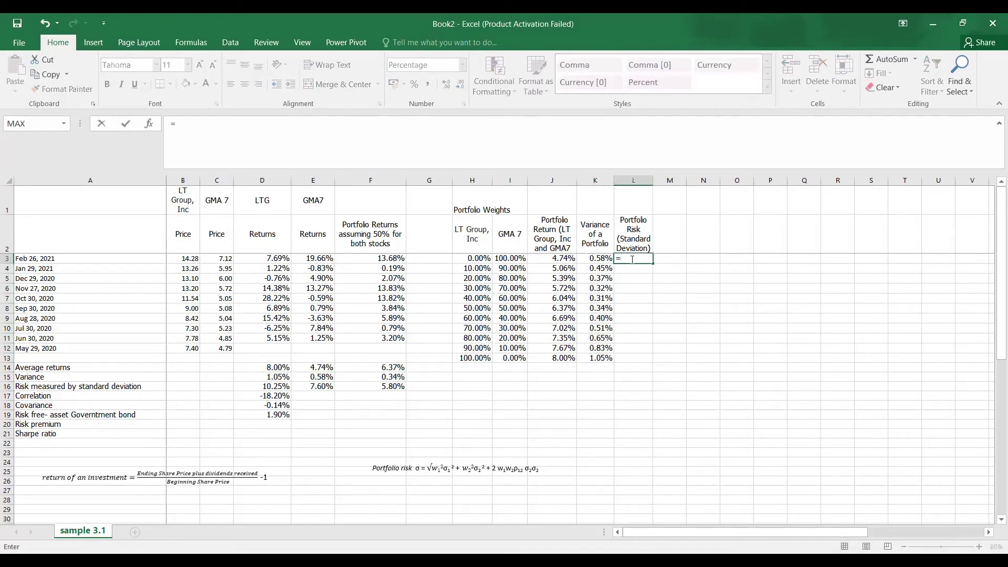
{"action": "key", "text": "Left"}
{"action": "type", "text": "^1"}
{"action": "key", "text": "BackSpace"}
{"action": "type", "text": "(1/2)"}
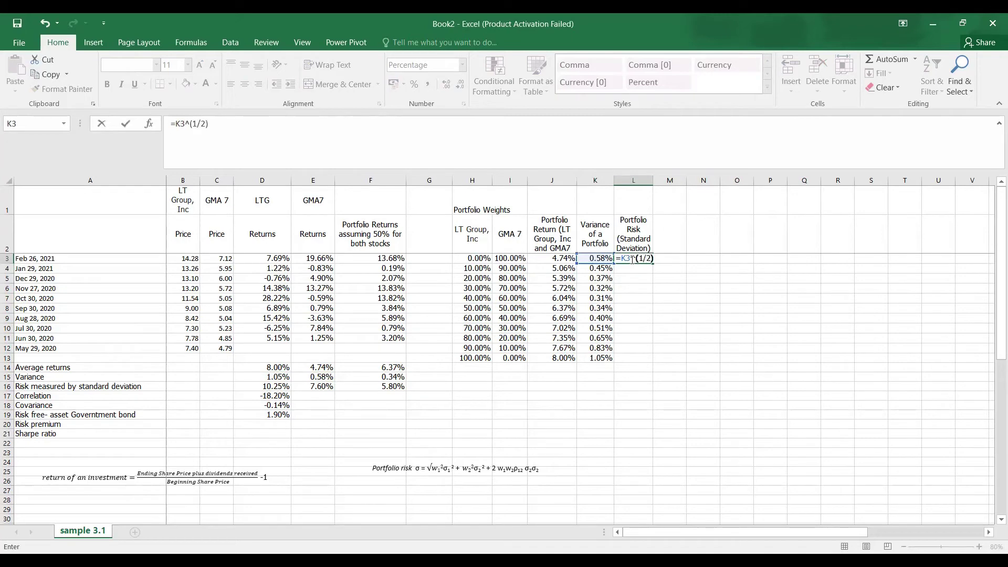
{"action": "key", "text": "Return"}
{"action": "left_click", "coordinate": [629, 258]}
{"action": "left_click_drag", "start_coordinate": [654, 263], "coordinate": [648, 361]}
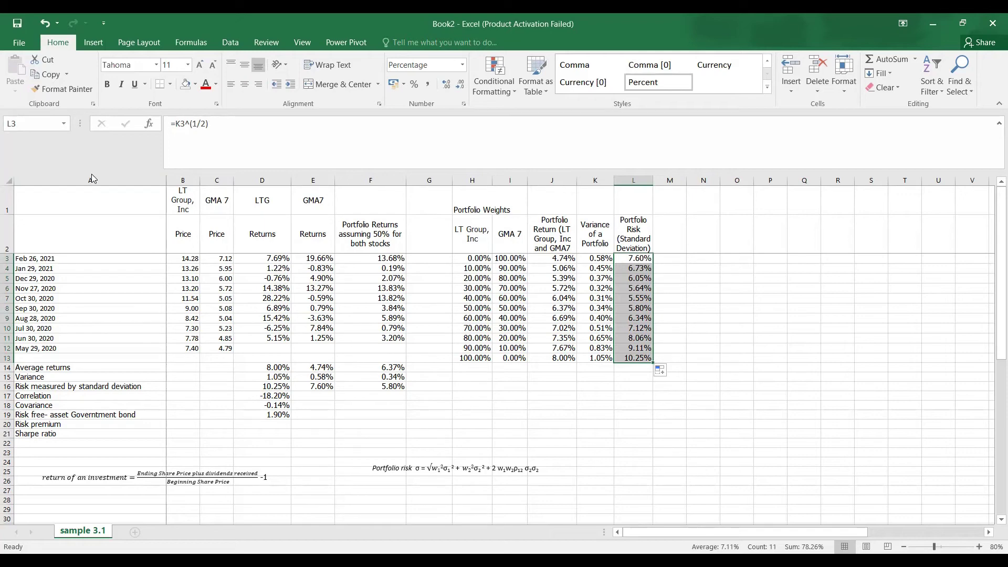
{"action": "left_click", "coordinate": [93, 44]}
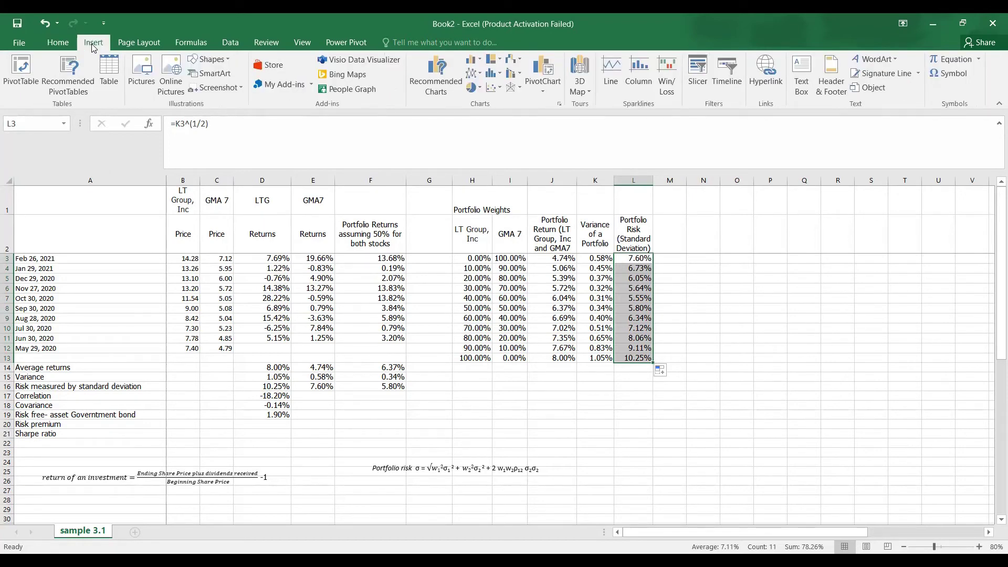
Insert a blank scatter chart and add a series named Efficient Frontier
{"action": "left_click", "coordinate": [699, 276]}
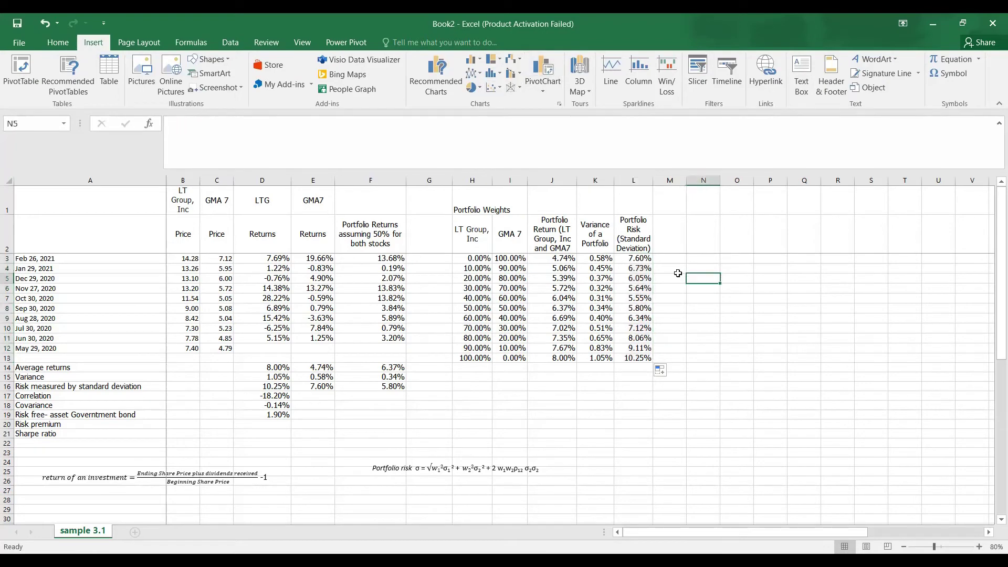
{"action": "left_click", "coordinate": [499, 87]}
{"action": "left_click", "coordinate": [545, 130]}
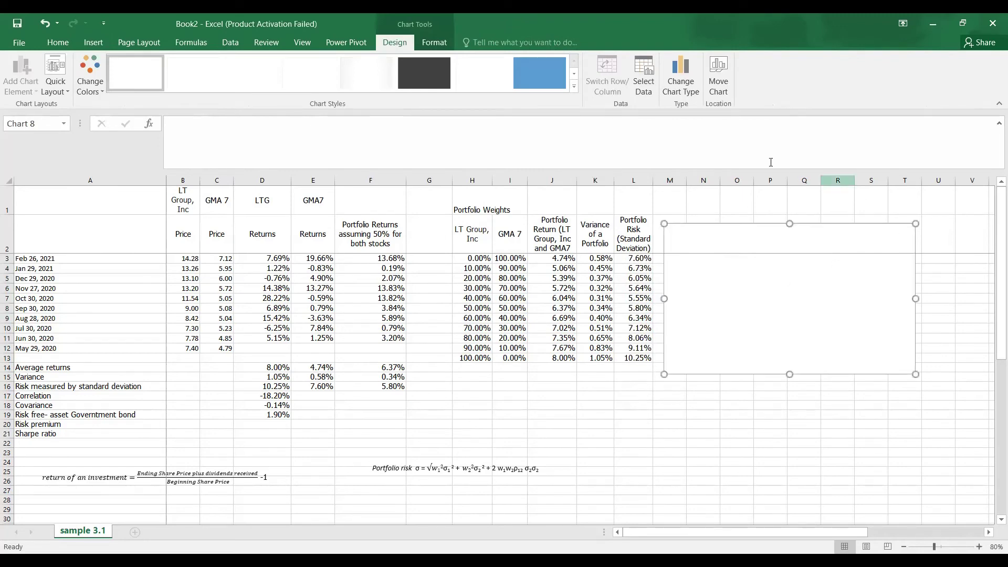
{"action": "left_click", "coordinate": [644, 78]}
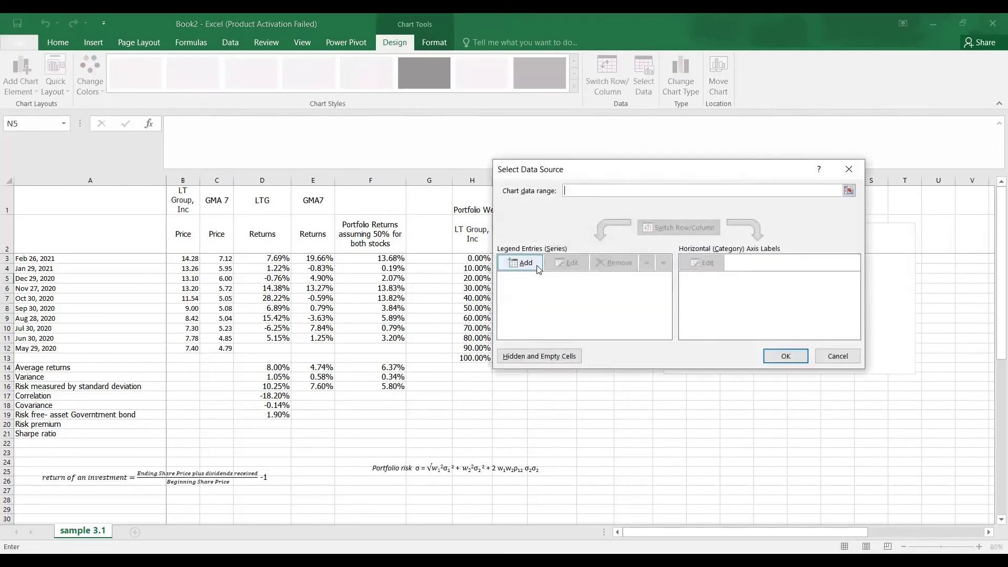
{"action": "left_click", "coordinate": [538, 265]}
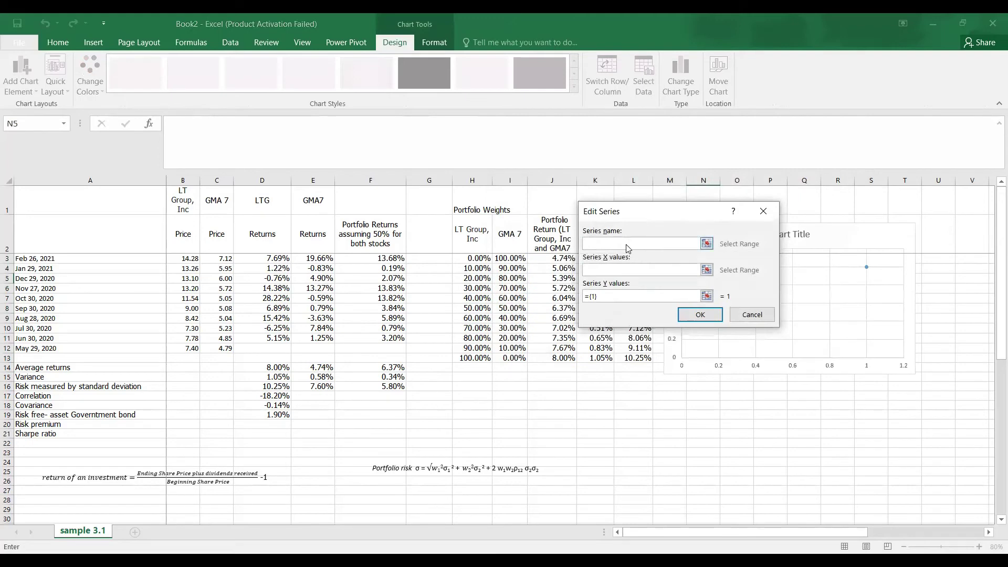
{"action": "type", "text": "Efficient Frontier"}
Set the series X values to L3:L13 and Y values to J3:J13, then confirm
{"action": "left_click", "coordinate": [685, 270]}
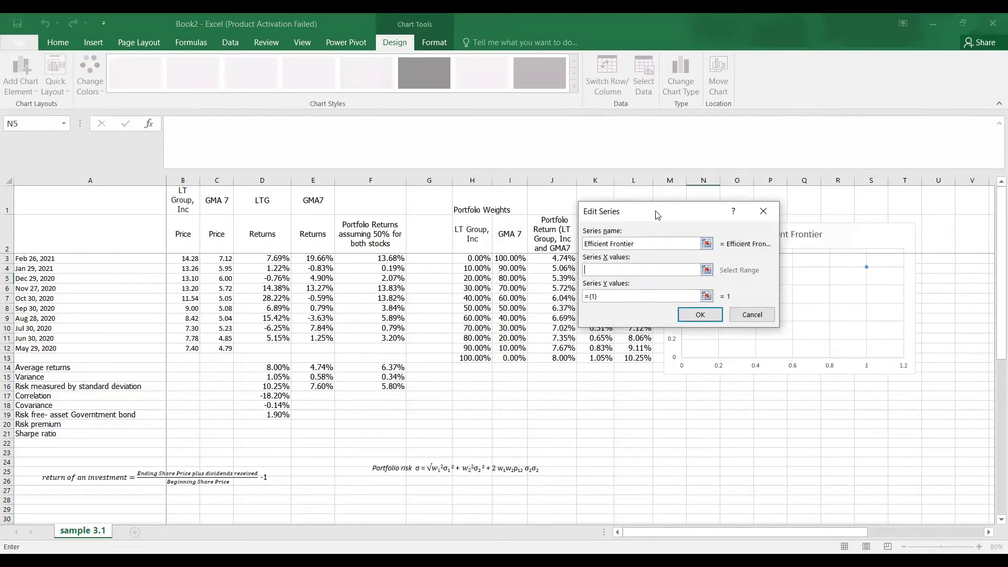
{"action": "left_click_drag", "start_coordinate": [658, 215], "coordinate": [457, 148]}
{"action": "left_click", "coordinate": [634, 258]}
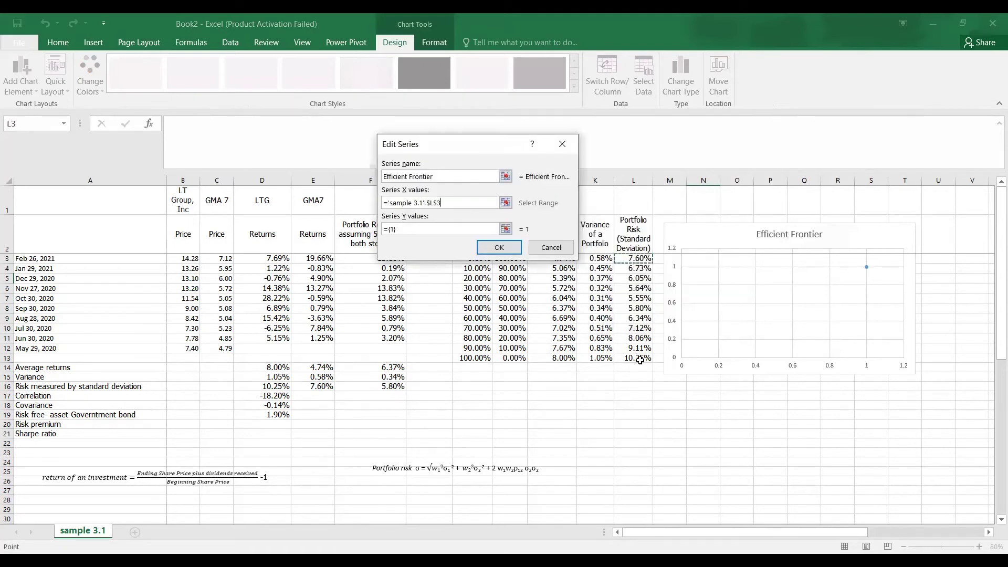
{"action": "left_click_drag", "start_coordinate": [640, 360], "coordinate": [640, 361]}
{"action": "left_click", "coordinate": [472, 229]}
{"action": "key", "text": "BackSpace"}
{"action": "key", "text": "BackSpace"}
{"action": "key", "text": "BackSpace"}
{"action": "key", "text": "BackSpace"}
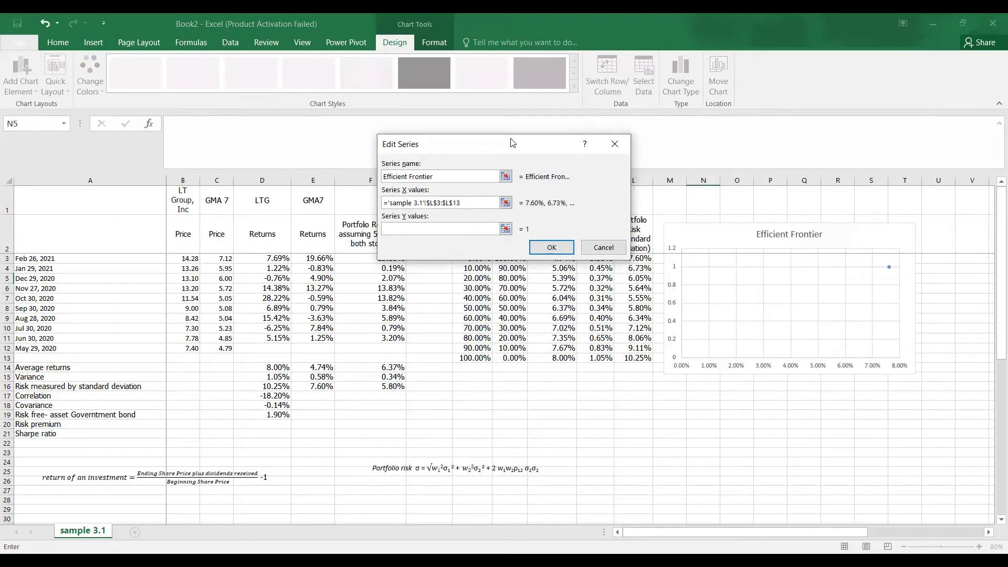
{"action": "left_click_drag", "start_coordinate": [513, 143], "coordinate": [425, 121]}
{"action": "left_click", "coordinate": [546, 258]}
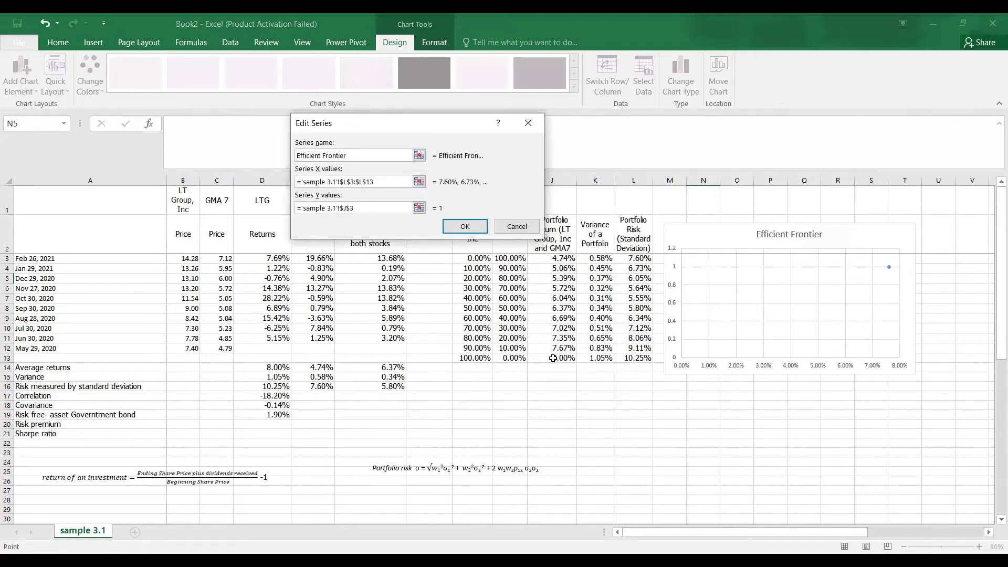
{"action": "left_click_drag", "start_coordinate": [553, 358], "coordinate": [554, 361]}
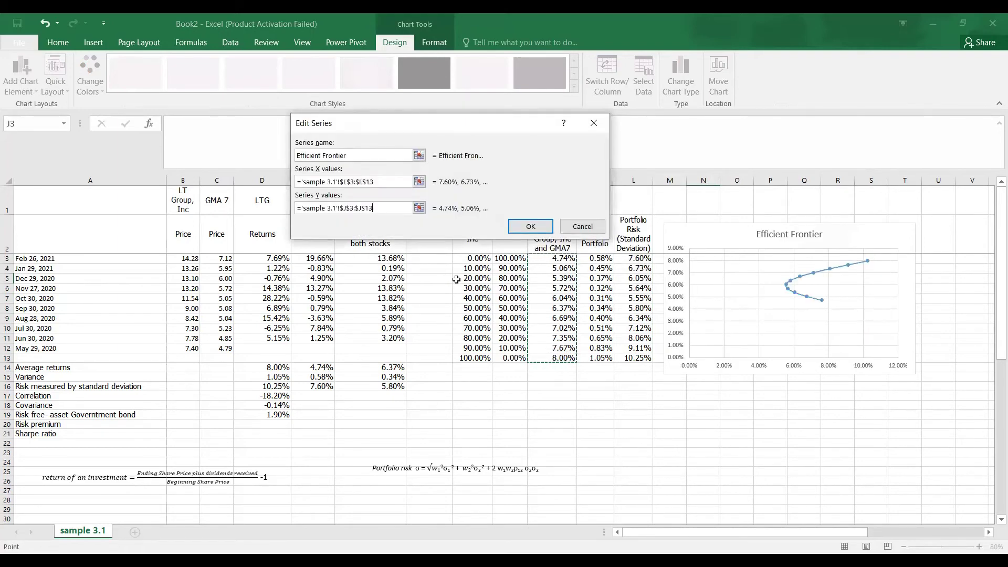
{"action": "left_click", "coordinate": [530, 226]}
{"action": "left_click", "coordinate": [786, 357]}
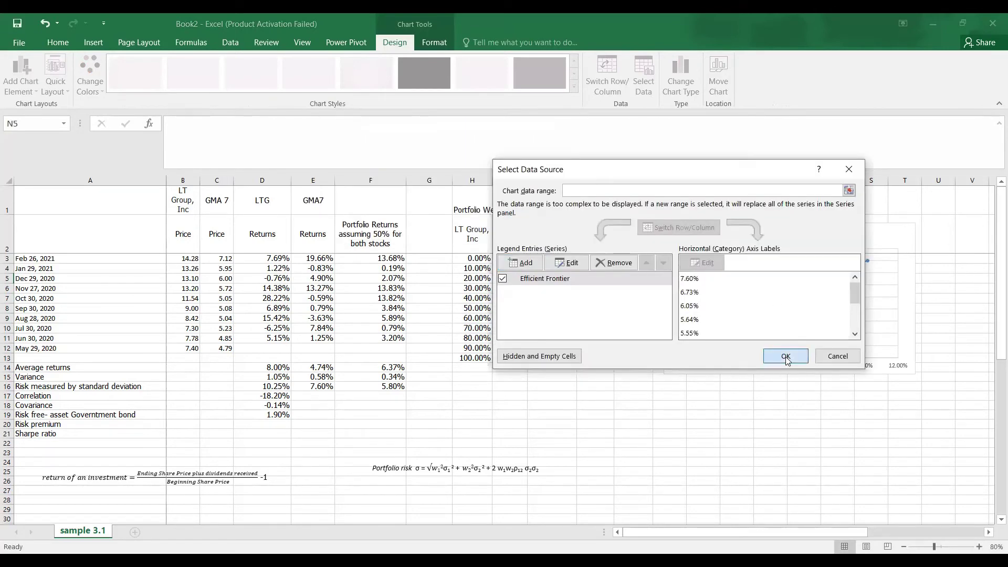
Stretch the Efficient Frontier chart taller and wider beside the portfolio table
{"action": "left_click_drag", "start_coordinate": [789, 374], "coordinate": [861, 464]}
{"action": "left_click_drag", "start_coordinate": [916, 342], "coordinate": [965, 341]}
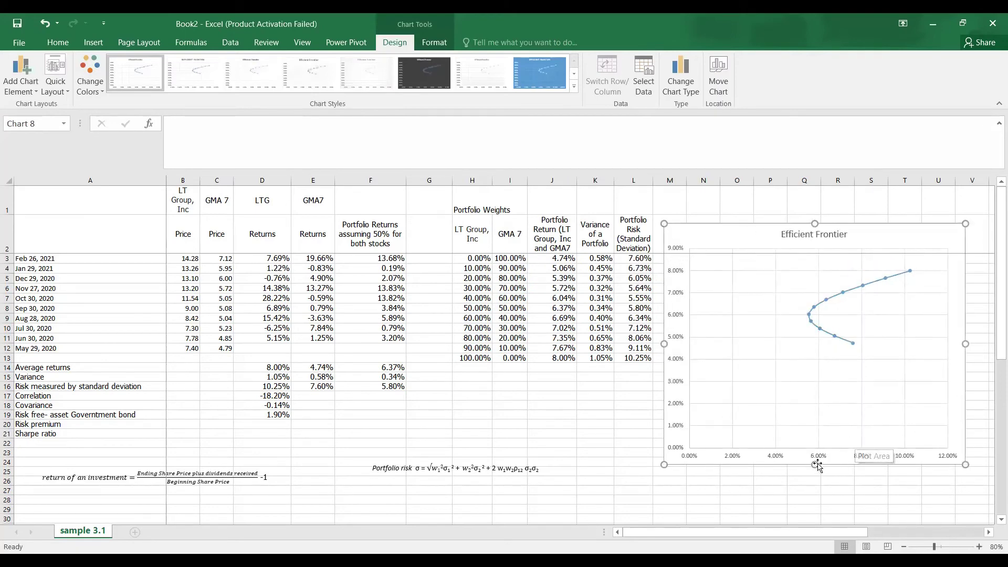
{"action": "left_click_drag", "start_coordinate": [815, 465], "coordinate": [816, 503]}
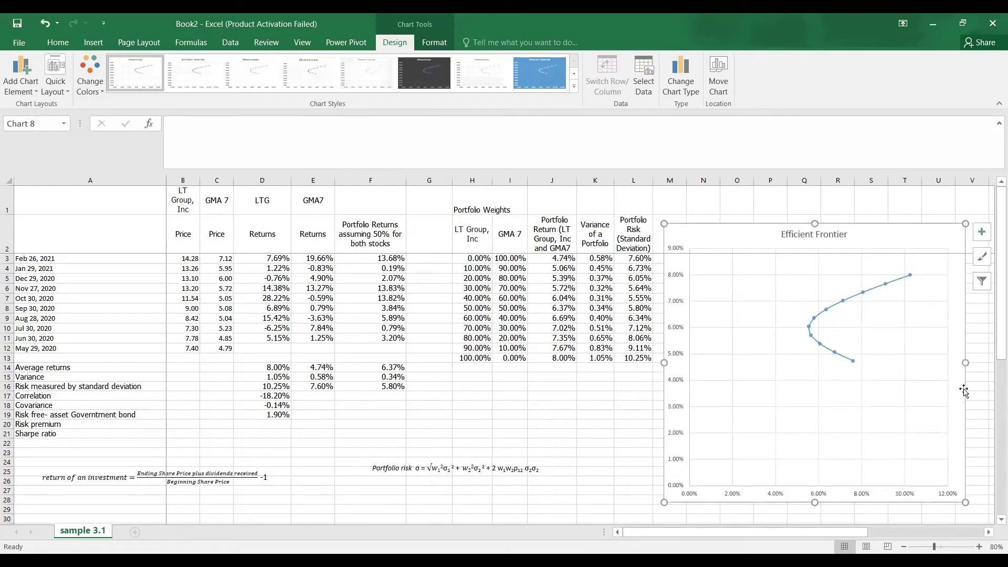
{"action": "left_click_drag", "start_coordinate": [966, 363], "coordinate": [977, 362]}
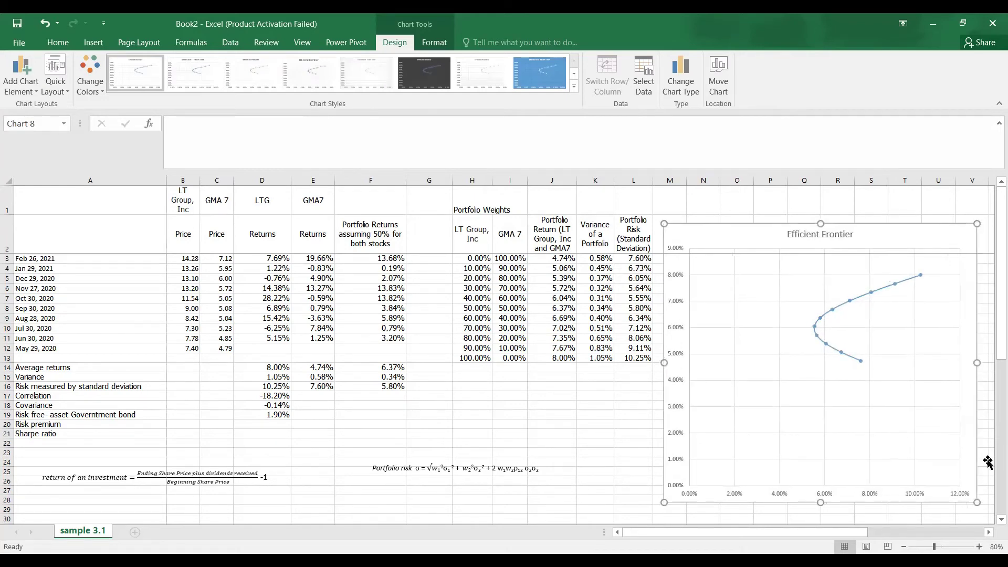
{"action": "left_click", "coordinate": [991, 533]}
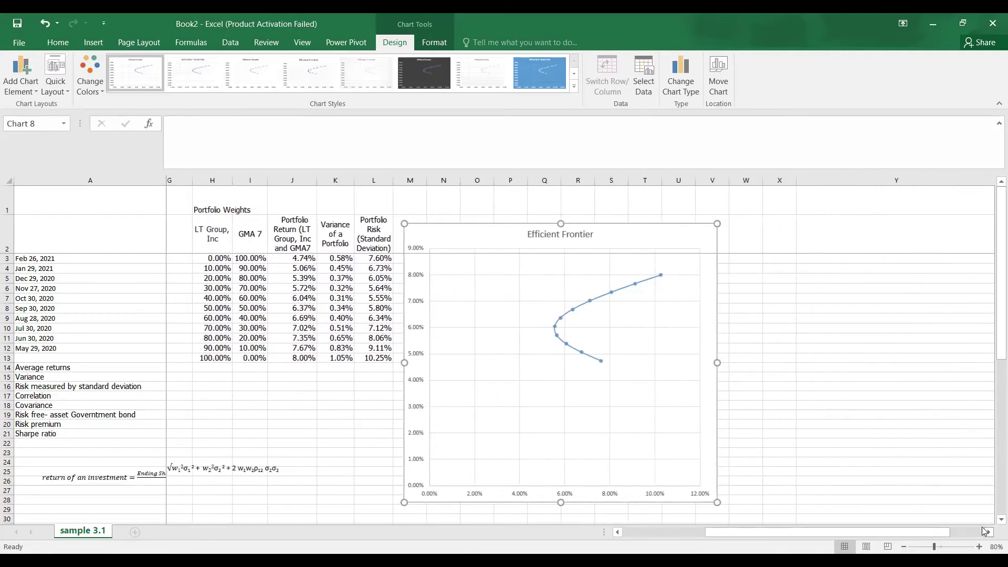
{"action": "left_click", "coordinate": [985, 531]}
{"action": "left_click_drag", "start_coordinate": [691, 362], "coordinate": [728, 363]}
{"action": "left_click_drag", "start_coordinate": [552, 503], "coordinate": [553, 510]}
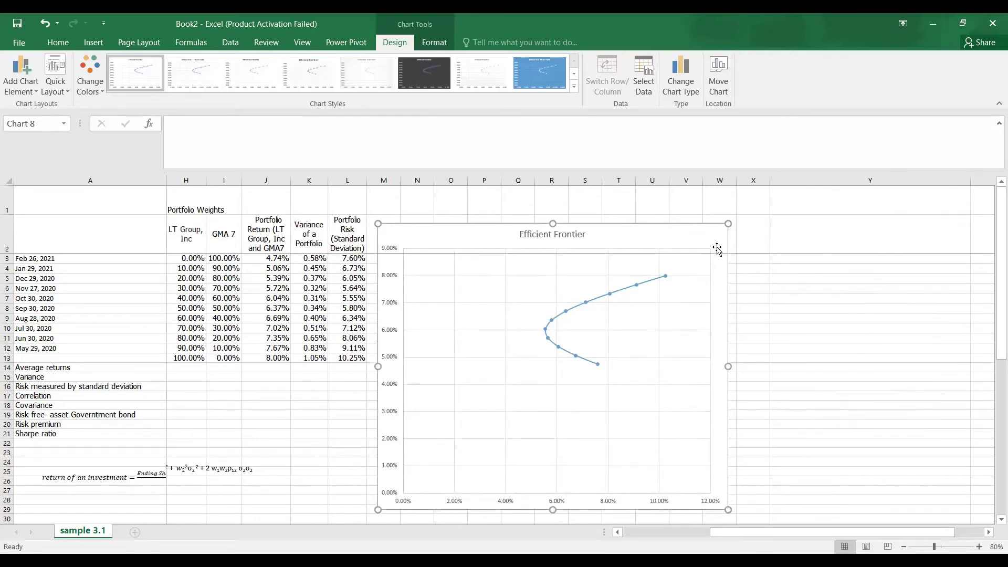
Turn on data labels showing each point's portfolio return
{"action": "left_click", "coordinate": [719, 240]}
{"action": "left_click", "coordinate": [746, 234]}
{"action": "left_click", "coordinate": [773, 282]}
{"action": "left_click", "coordinate": [840, 282]}
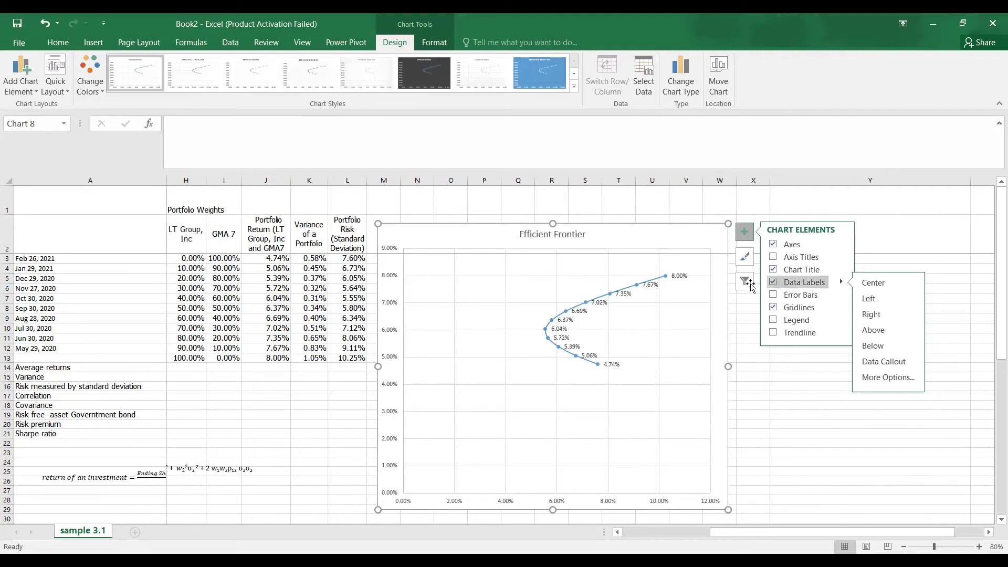
Add axis titles and name the vertical axis 'Portfolio Return'
{"action": "left_click", "coordinate": [806, 261]}
{"action": "left_click", "coordinate": [391, 371]}
{"action": "left_click_drag", "start_coordinate": [391, 371], "coordinate": [392, 349]}
{"action": "key", "text": "Delete"}
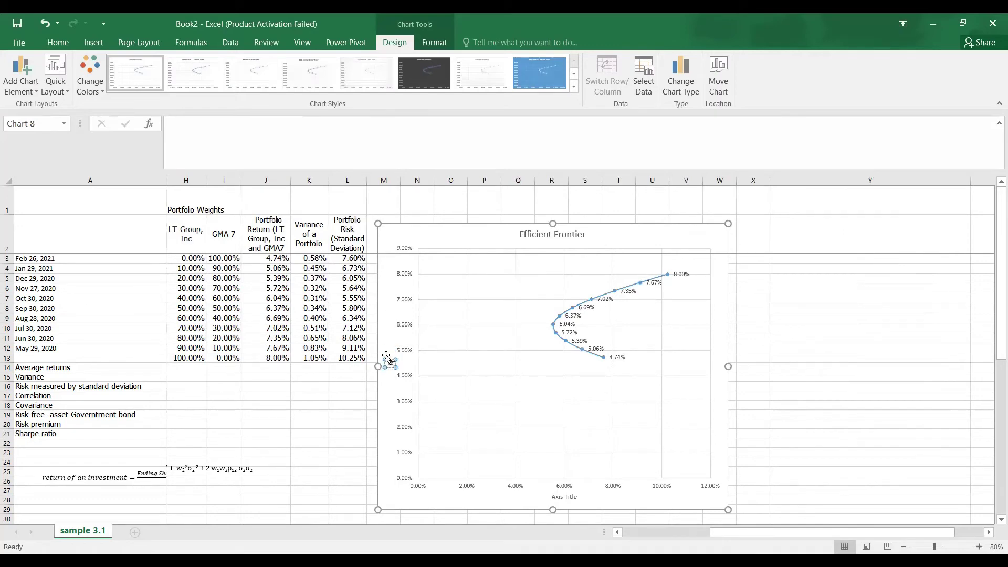
{"action": "type", "text": "Por"}
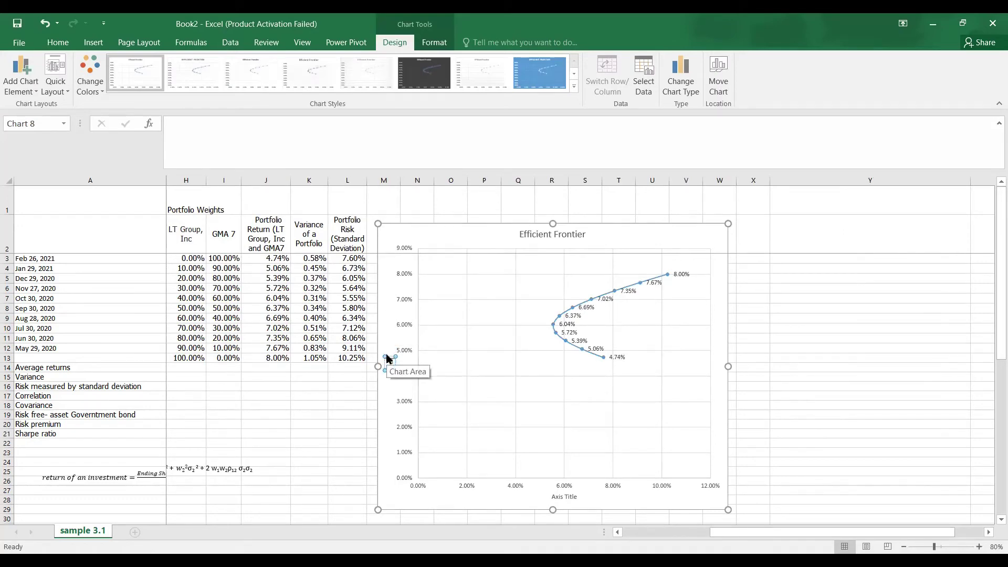
{"action": "type", "text": "tfolio"}
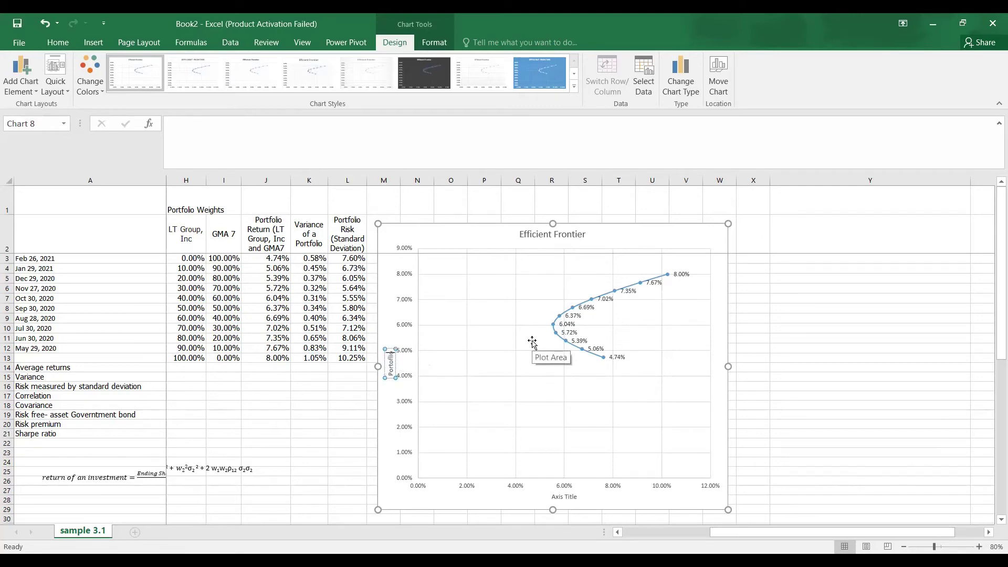
{"action": "key", "text": "BackSpace"}
{"action": "key", "text": "BackSpace"}
{"action": "type", "text": "lio Return"}
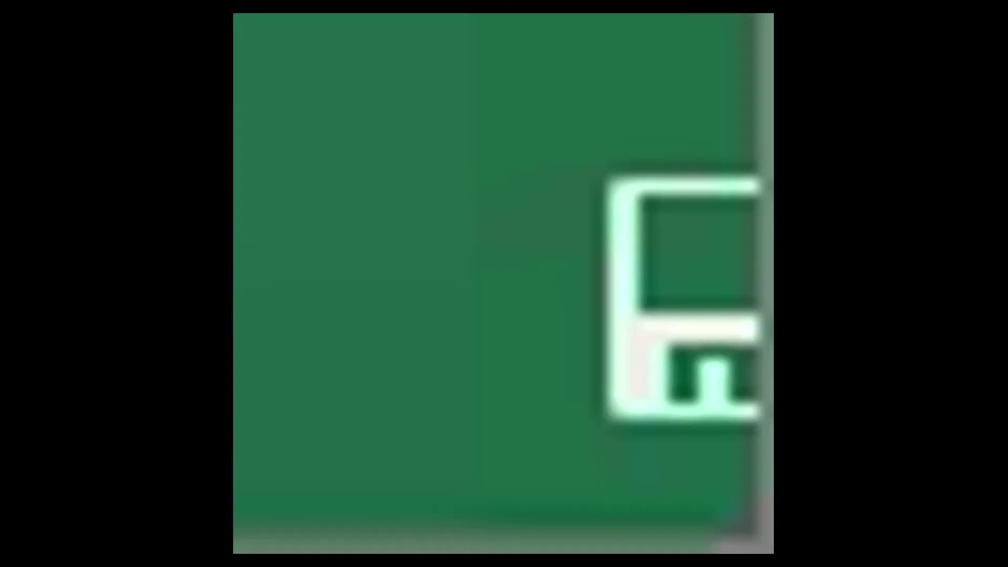
Rename the horizontal axis title to 'Portfolio Risk'
{"action": "left_click", "coordinate": [561, 496]}
{"action": "left_click", "coordinate": [573, 496]}
{"action": "triple_click", "coordinate": [574, 496]}
{"action": "type", "text": "Ri"}
{"action": "key", "text": "BackSpace"}
{"action": "key", "text": "BackSpace"}
{"action": "type", "text": "Portfolio Risk"}
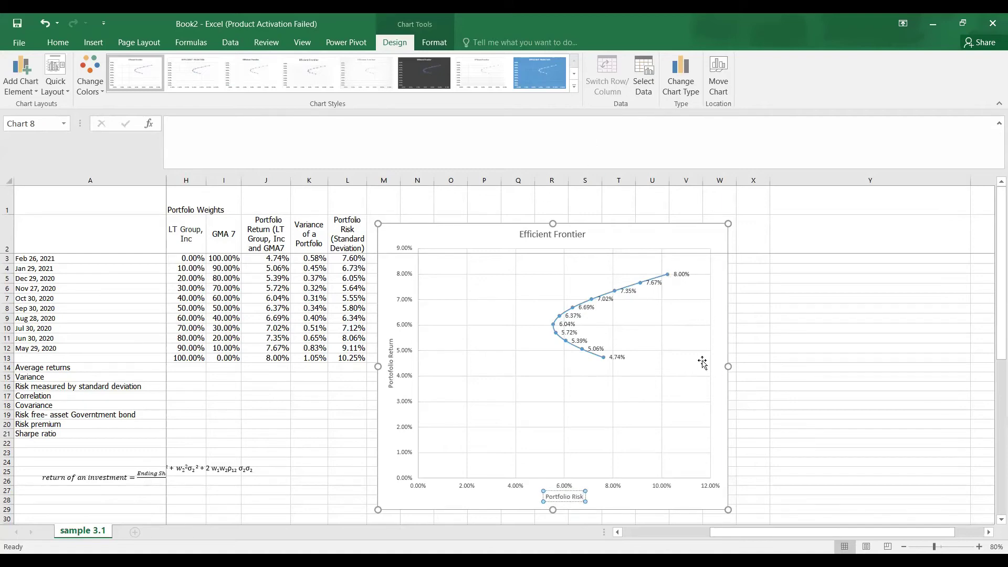
Apply the dark chart style with uppercase axis titles to the Efficient Frontier chart
{"action": "left_click", "coordinate": [717, 269]}
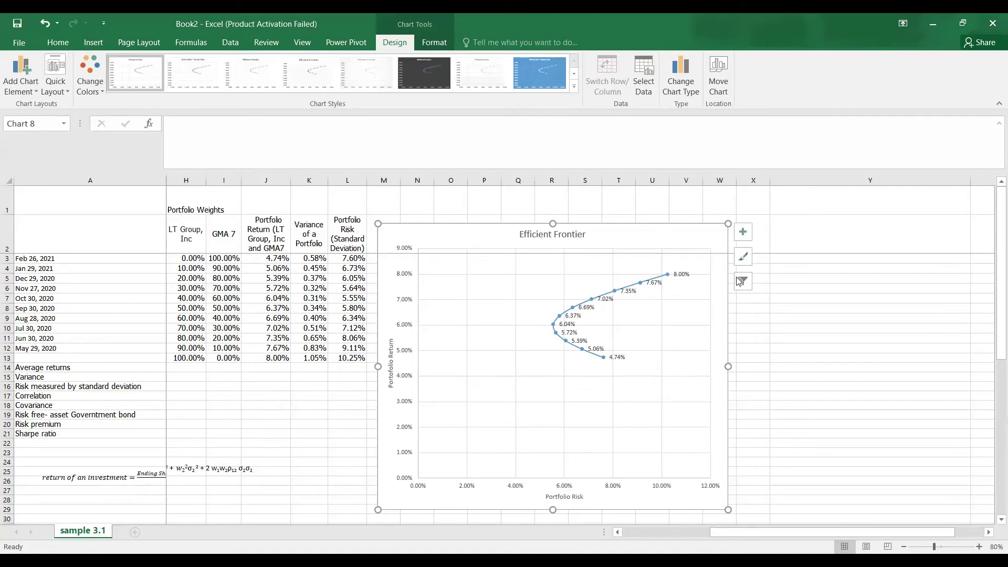
{"action": "right_click", "coordinate": [705, 268]}
{"action": "left_click", "coordinate": [745, 261]}
{"action": "left_click", "coordinate": [746, 261]}
{"action": "scroll", "coordinate": [817, 386], "scroll_direction": "down", "scroll_amount": 3}
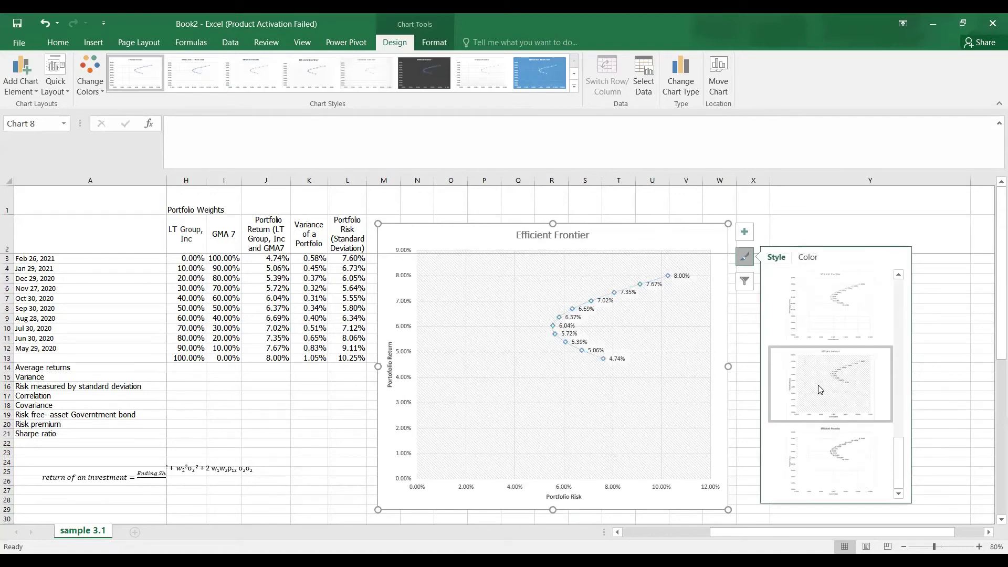
{"action": "left_click", "coordinate": [901, 317]}
{"action": "left_click_drag", "start_coordinate": [902, 317], "coordinate": [897, 431]}
{"action": "left_click", "coordinate": [811, 387]}
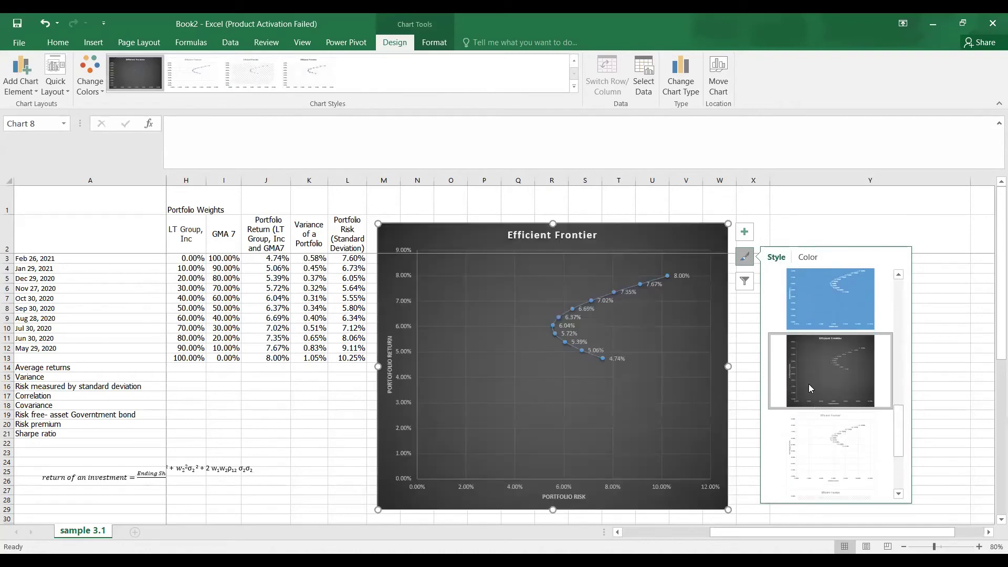
{"action": "left_click", "coordinate": [809, 258]}
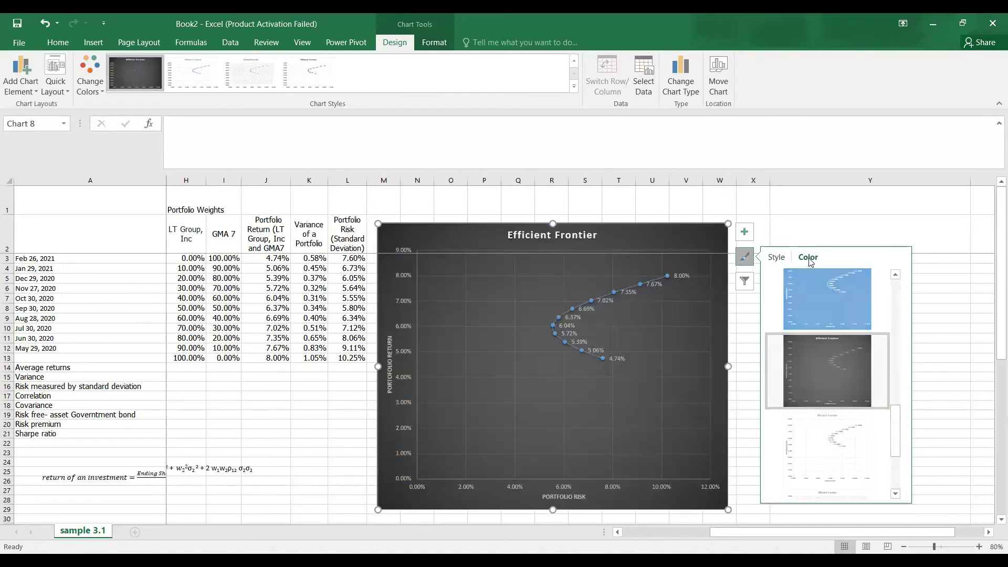
Recolour the frontier curve and markers with the colorful palette row starting with orange
{"action": "left_click", "coordinate": [805, 333]}
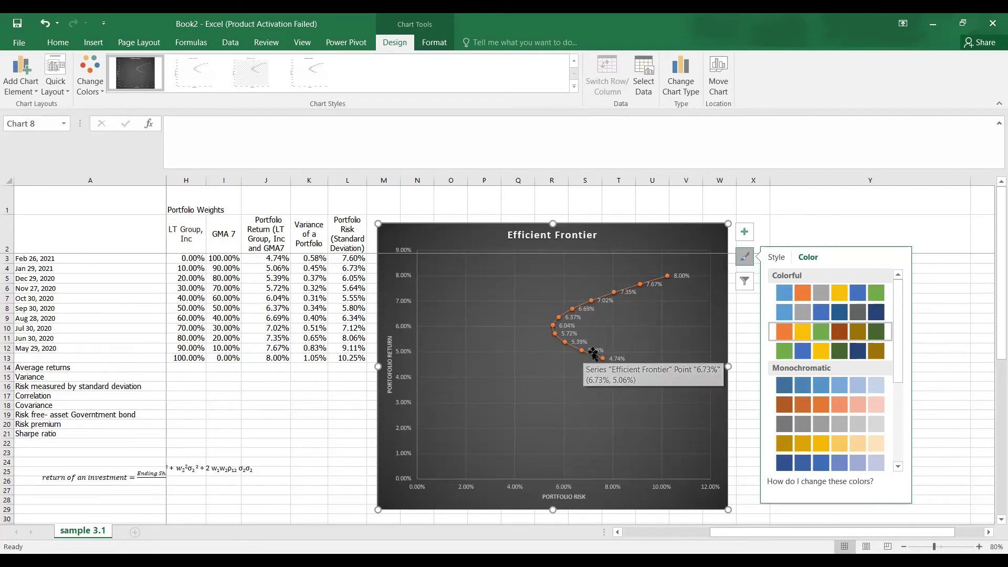
{"action": "mouse_move", "coordinate": [584, 357]}
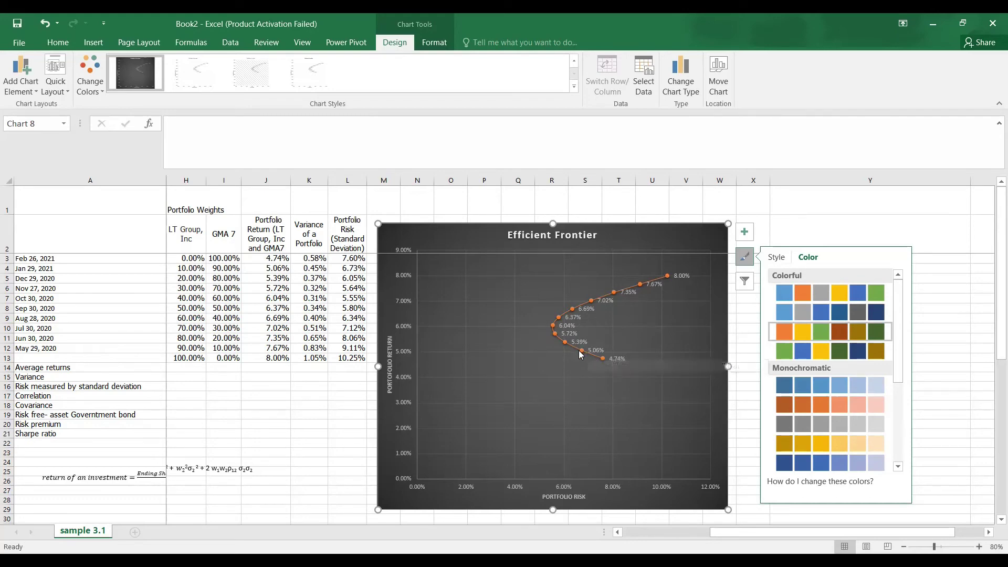
{"action": "left_click", "coordinate": [582, 309]}
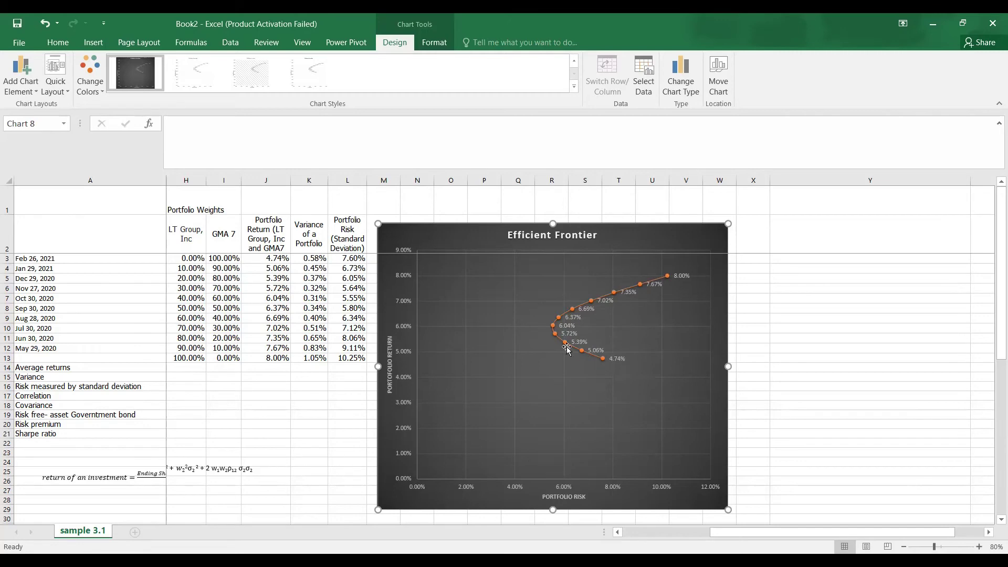
{"action": "mouse_move", "coordinate": [593, 344]}
{"action": "left_click_drag", "start_coordinate": [832, 532], "coordinate": [745, 532]}
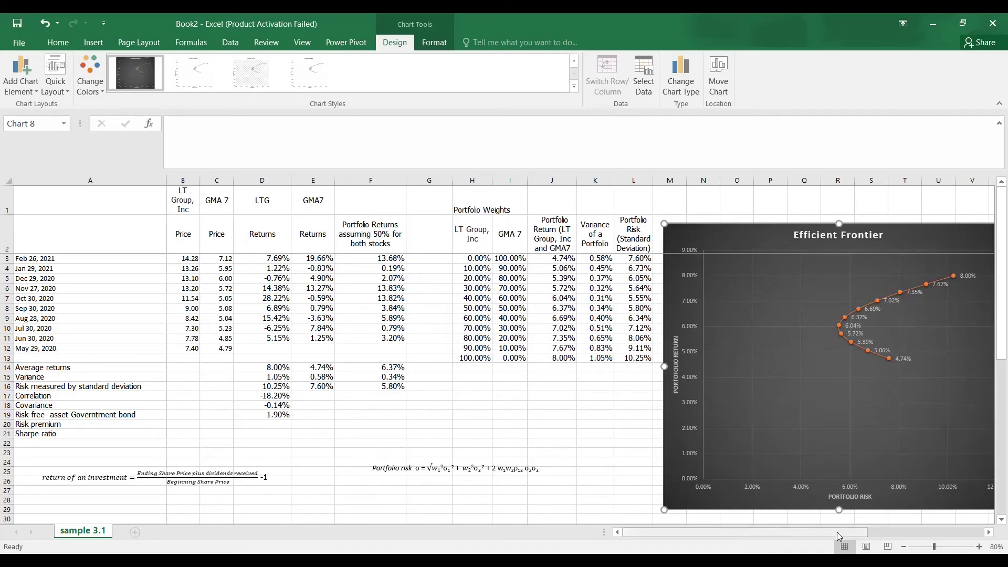
{"action": "left_click_drag", "start_coordinate": [837, 532], "coordinate": [881, 531]}
{"action": "left_click", "coordinate": [905, 256]}
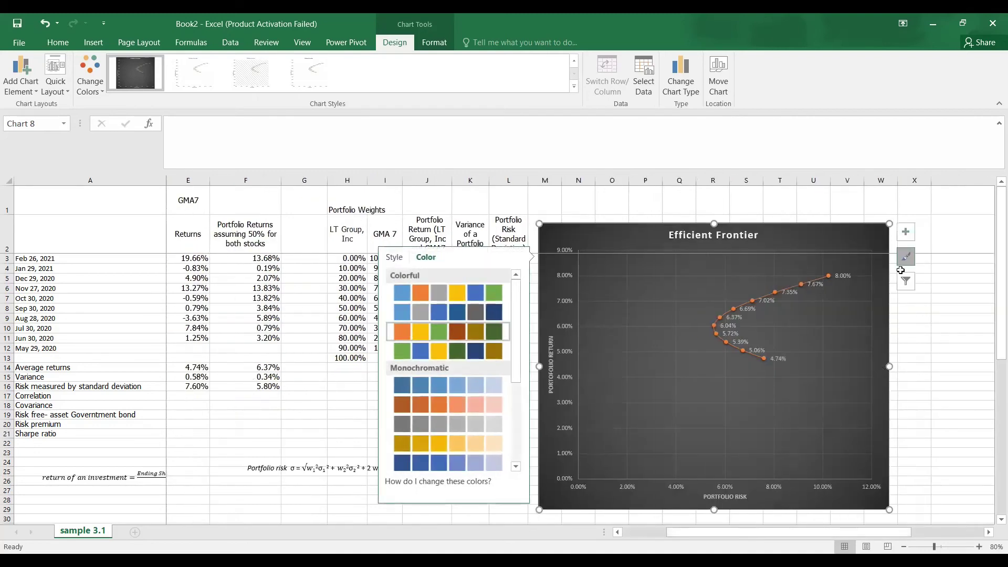
Start a new chart data series named 'risk free asset'
{"action": "left_click", "coordinate": [903, 236]}
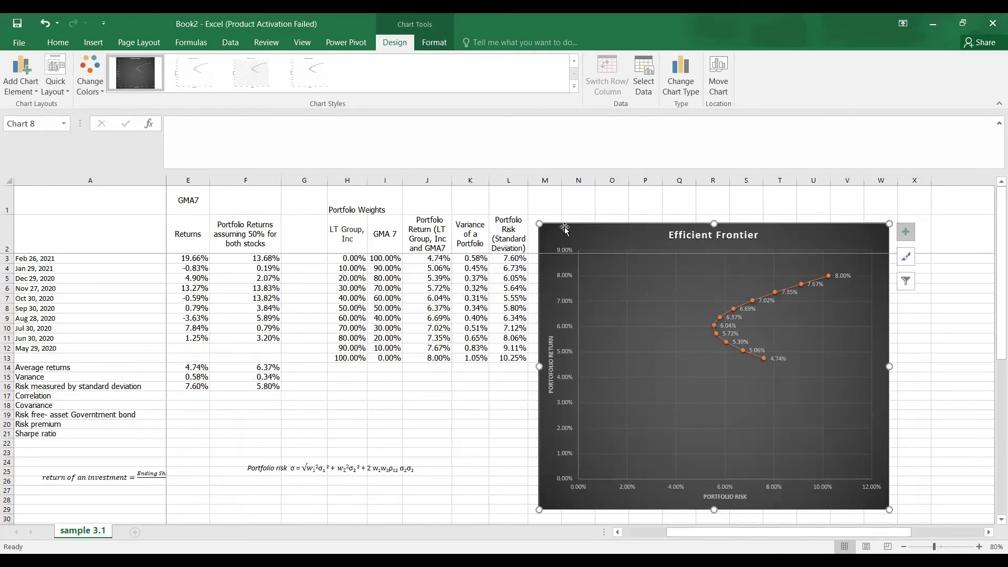
{"action": "left_click", "coordinate": [904, 236]}
{"action": "left_click", "coordinate": [905, 256]}
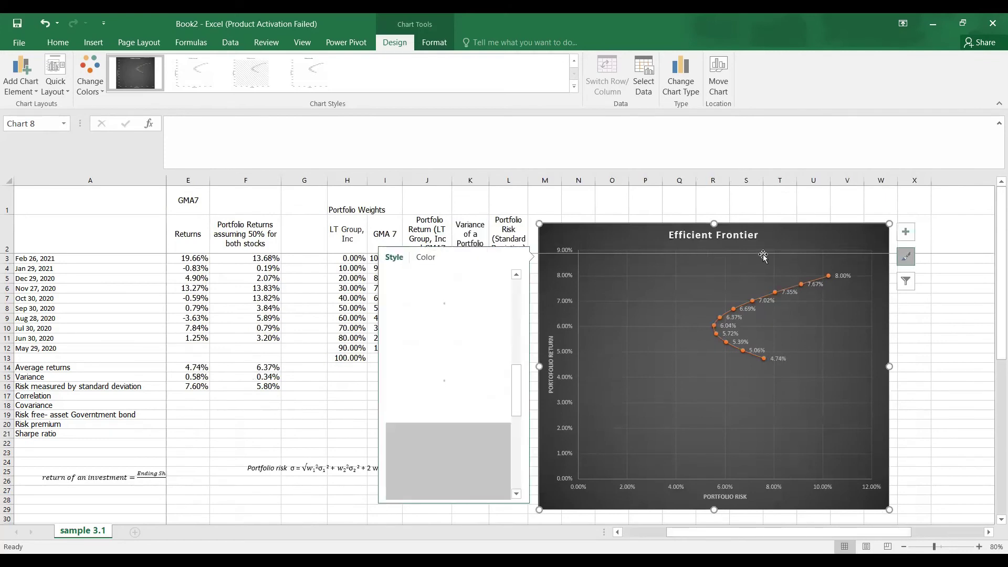
{"action": "left_click", "coordinate": [642, 77]}
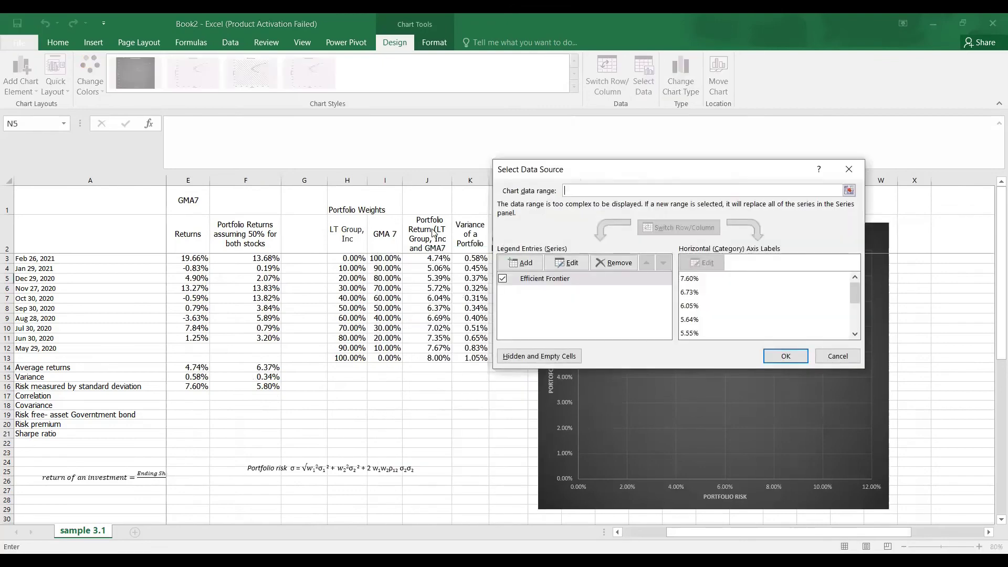
{"action": "left_click", "coordinate": [526, 263]}
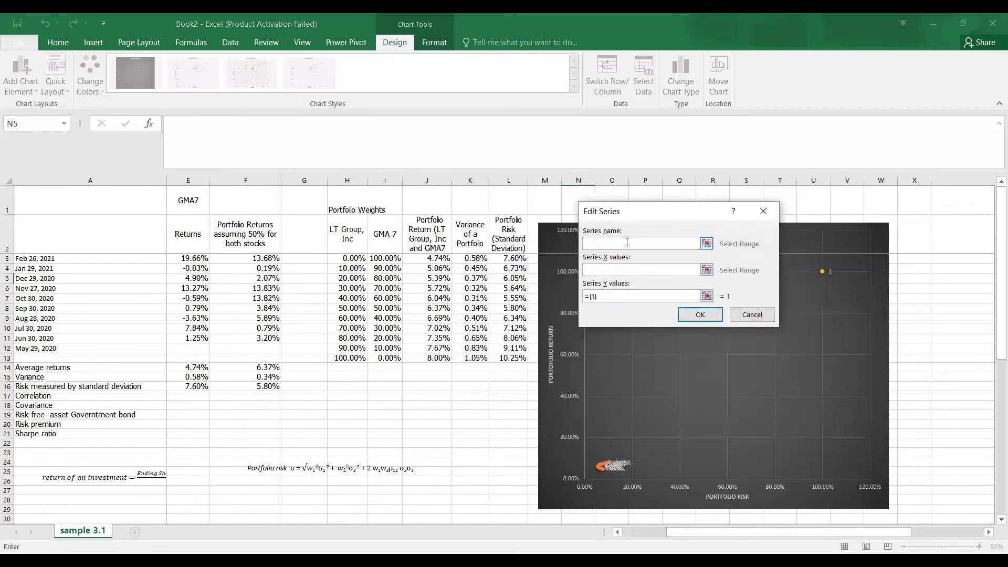
{"action": "type", "text": "risk free asset"}
{"action": "left_click", "coordinate": [608, 272]}
Give the risk free asset series X value 0 and Y value 0.019, and confirm
{"action": "type", "text": "0"}
{"action": "left_click_drag", "start_coordinate": [600, 297], "coordinate": [586, 297]}
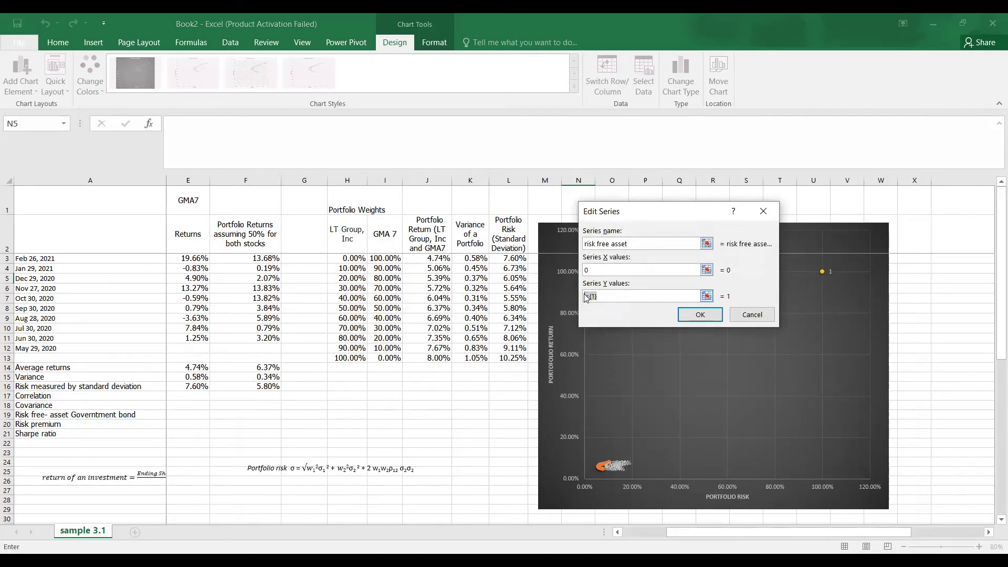
{"action": "type", "text": "019"}
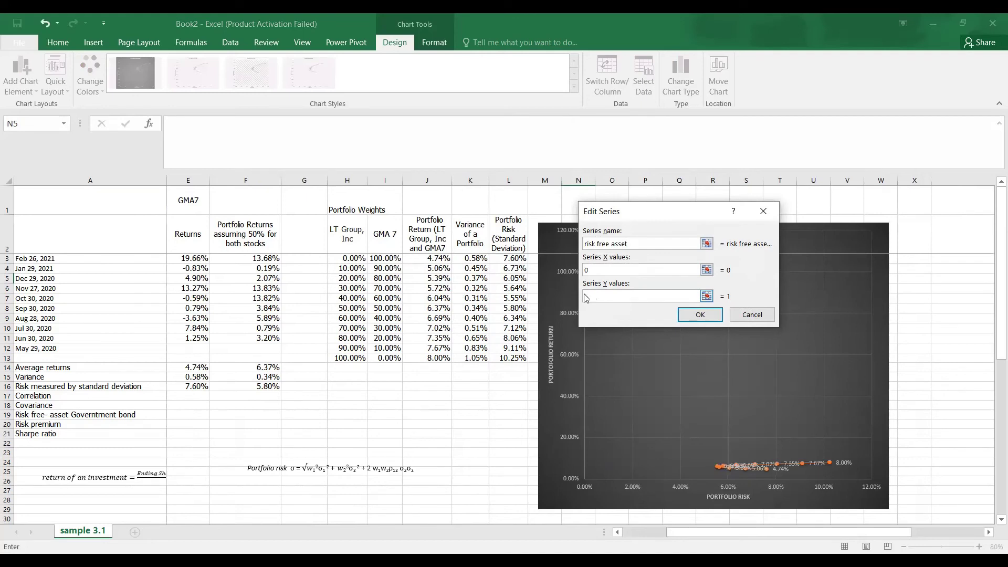
{"action": "left_click", "coordinate": [699, 314]}
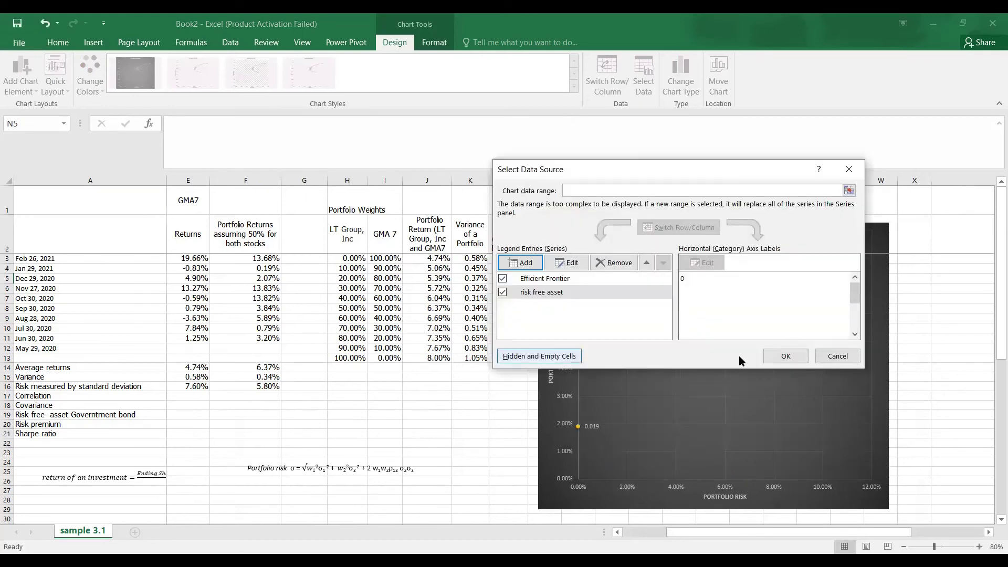
{"action": "left_click", "coordinate": [787, 355]}
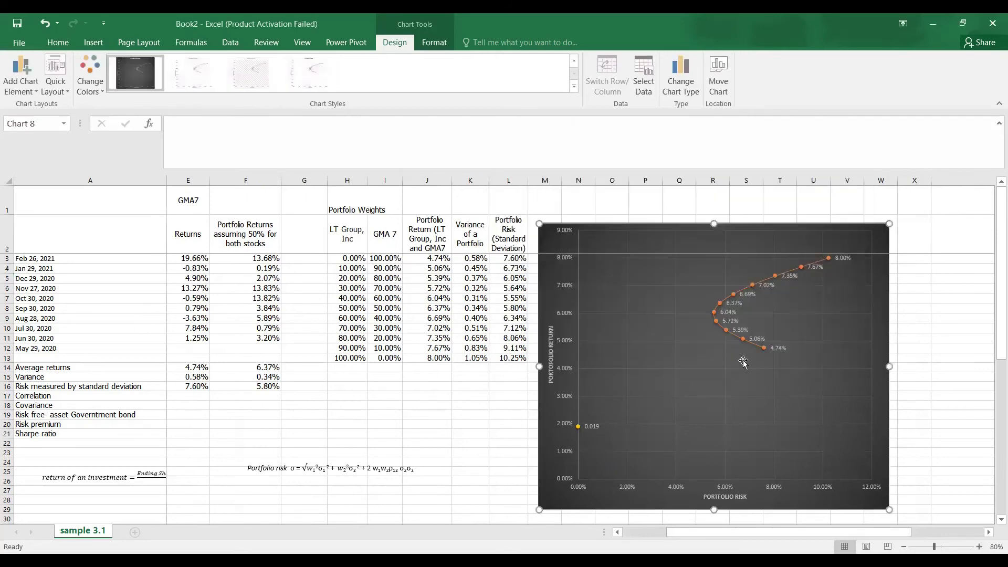
{"action": "left_click", "coordinate": [58, 43]}
{"action": "left_click", "coordinate": [93, 43]}
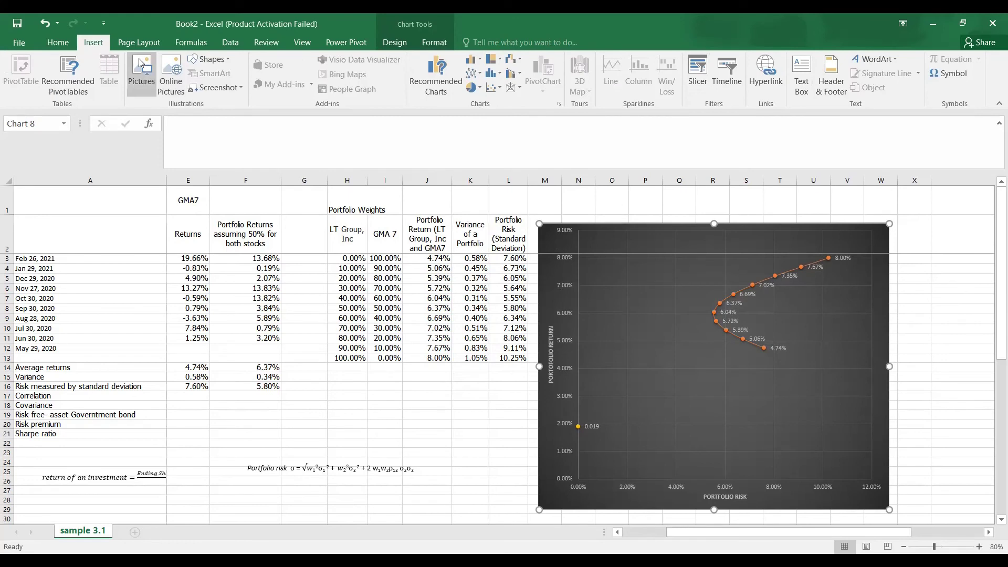
Add a chart title and draw a line from the 0.019 point tangent to the frontier
{"action": "left_click", "coordinate": [447, 269]}
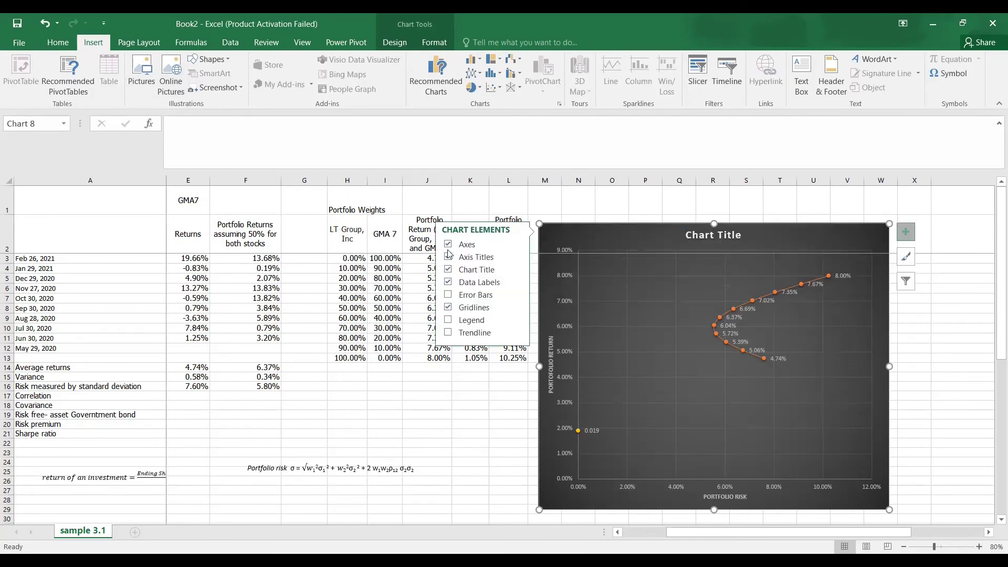
{"action": "left_click", "coordinate": [216, 62]}
{"action": "left_click", "coordinate": [212, 94]}
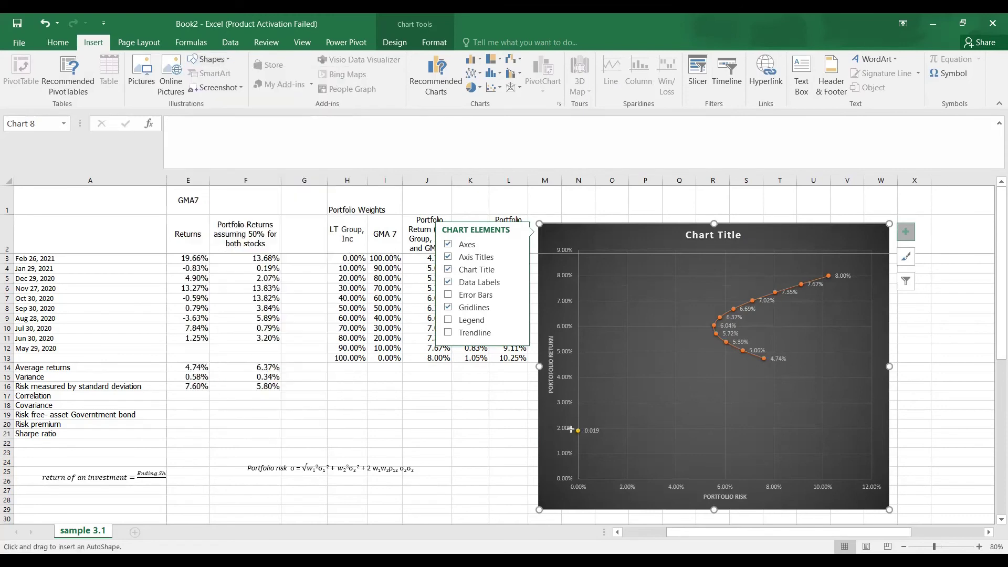
{"action": "left_click_drag", "start_coordinate": [578, 430], "coordinate": [714, 316]}
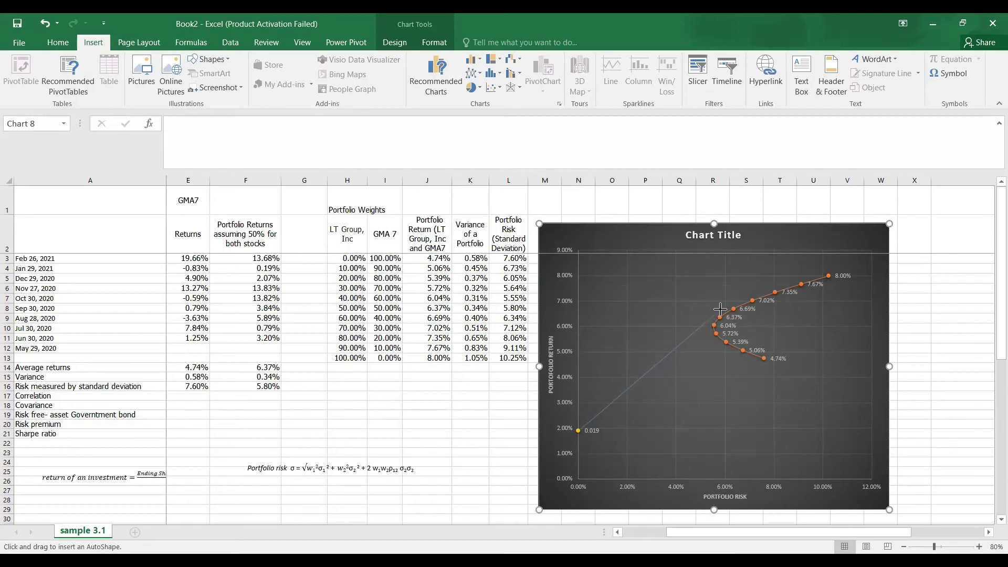
{"action": "left_click_drag", "start_coordinate": [764, 281], "coordinate": [792, 256]}
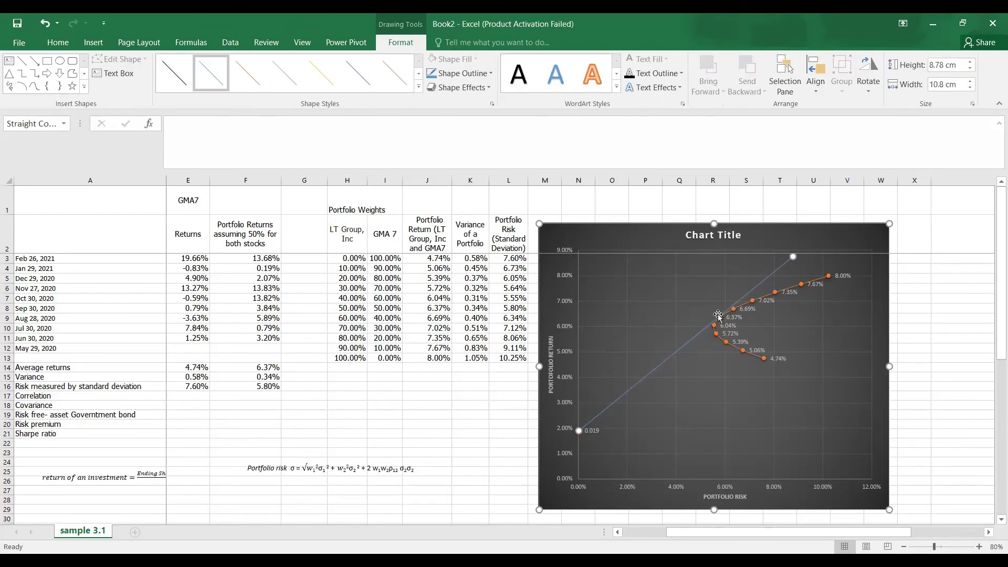
{"action": "mouse_move", "coordinate": [718, 318]}
{"action": "left_click_drag", "start_coordinate": [746, 531], "coordinate": [702, 531]}
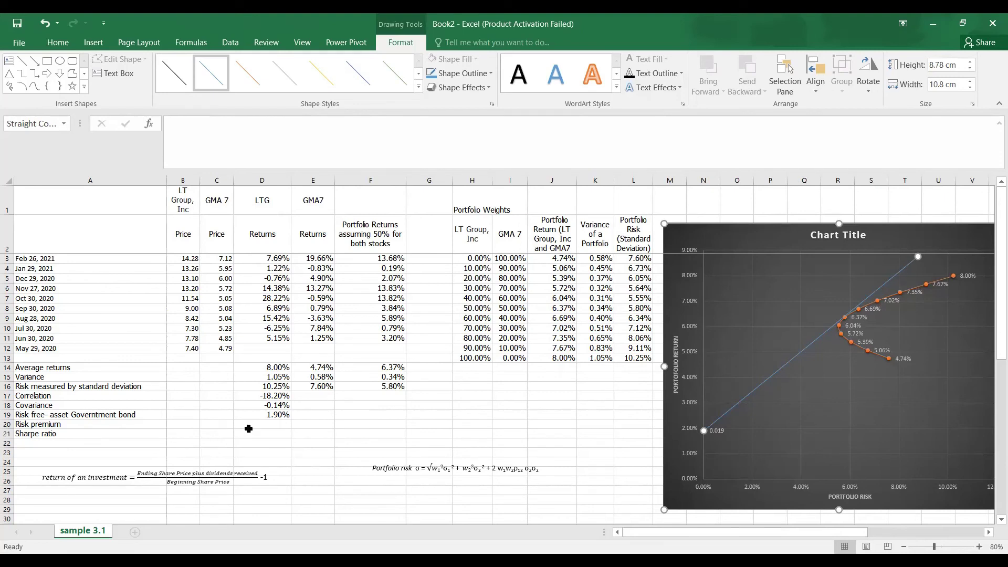
{"action": "left_click", "coordinate": [257, 424]}
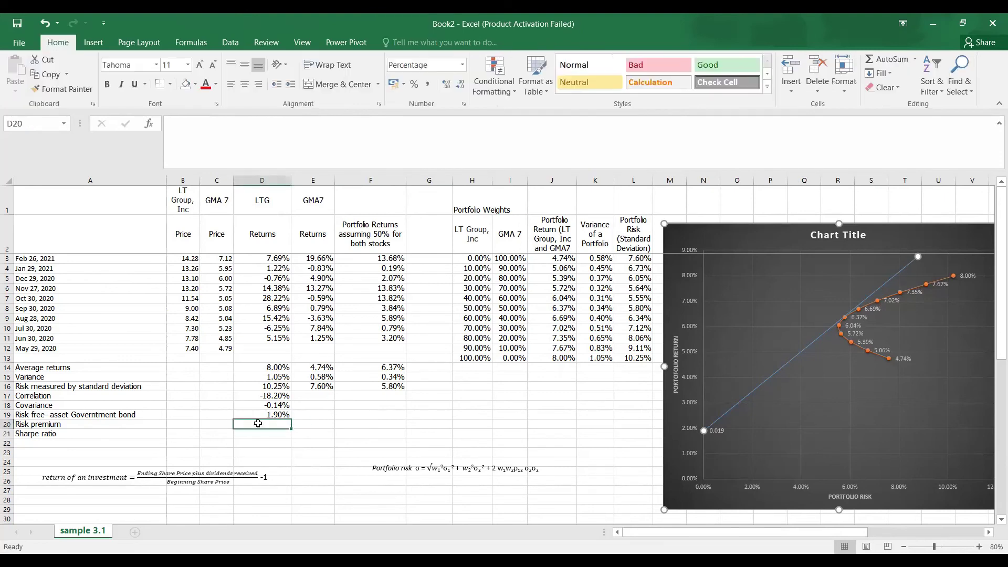
Move the 50/50 portfolio row H8:L8 to H17:L17 and refill row 8
{"action": "type", "text": "="}
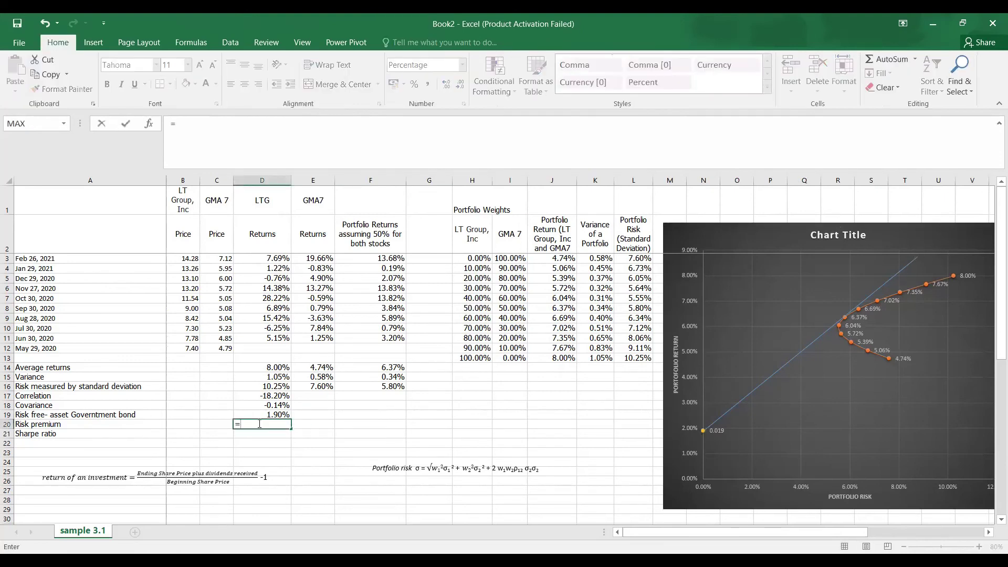
{"action": "key", "text": "Escape"}
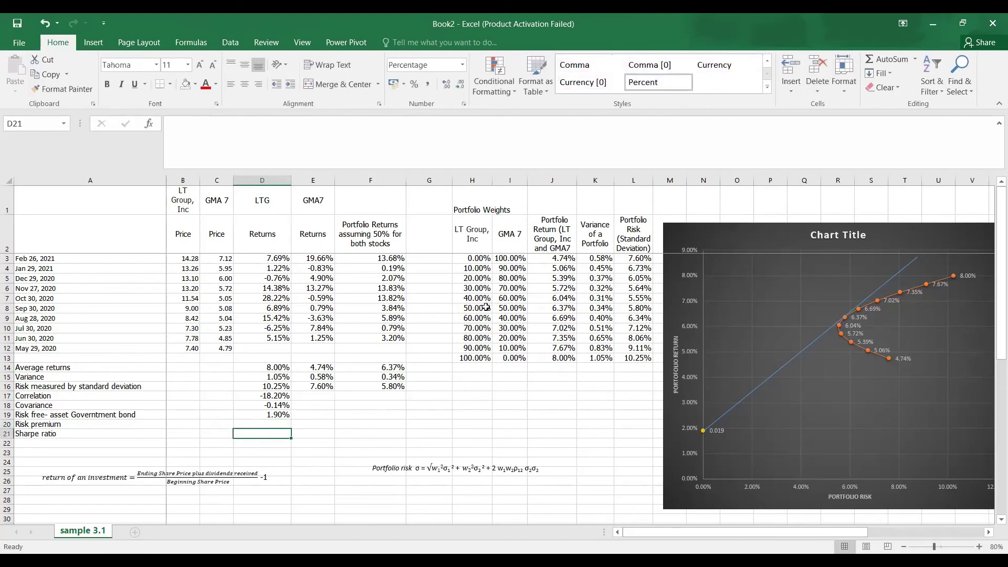
{"action": "left_click", "coordinate": [484, 308]}
{"action": "left_click_drag", "start_coordinate": [497, 309], "coordinate": [635, 308]}
{"action": "key", "text": "ctrl+c"}
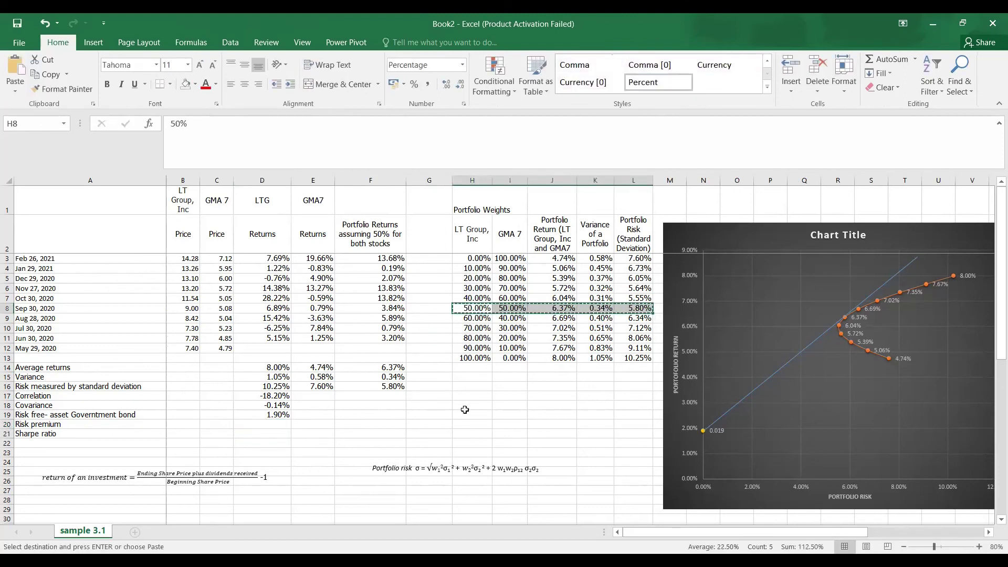
{"action": "left_click", "coordinate": [474, 396]}
{"action": "key", "text": "ctrl+v"}
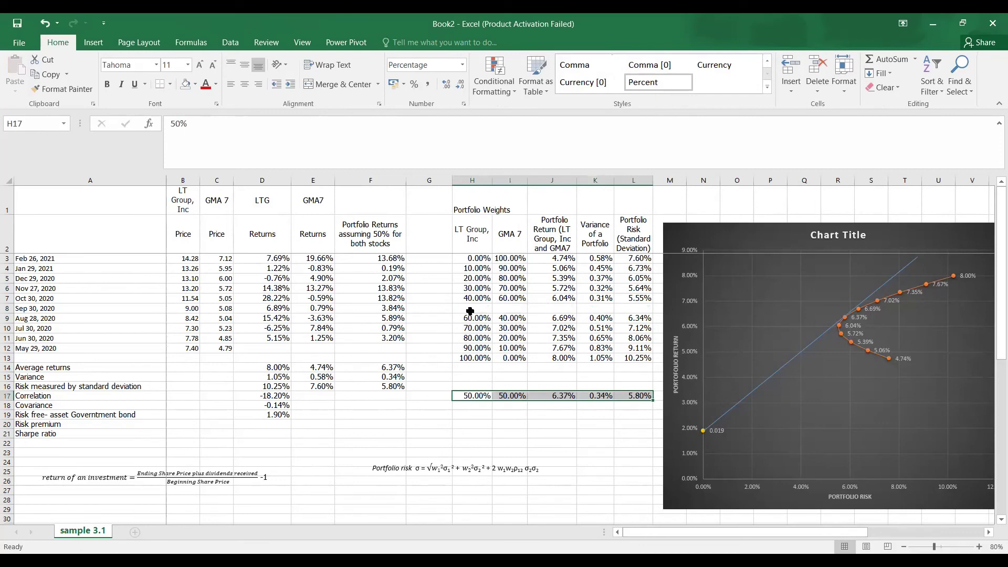
{"action": "left_click_drag", "start_coordinate": [473, 289], "coordinate": [652, 312]}
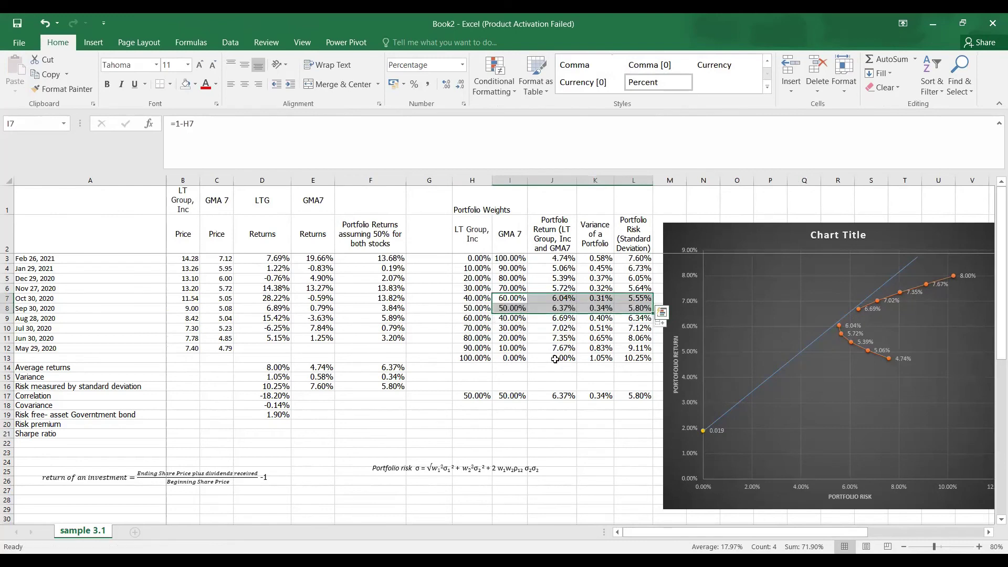
Enter the risk premium =J17-D19 in D20, giving 4.47%
{"action": "left_click", "coordinate": [278, 425]}
{"action": "type", "text": "="}
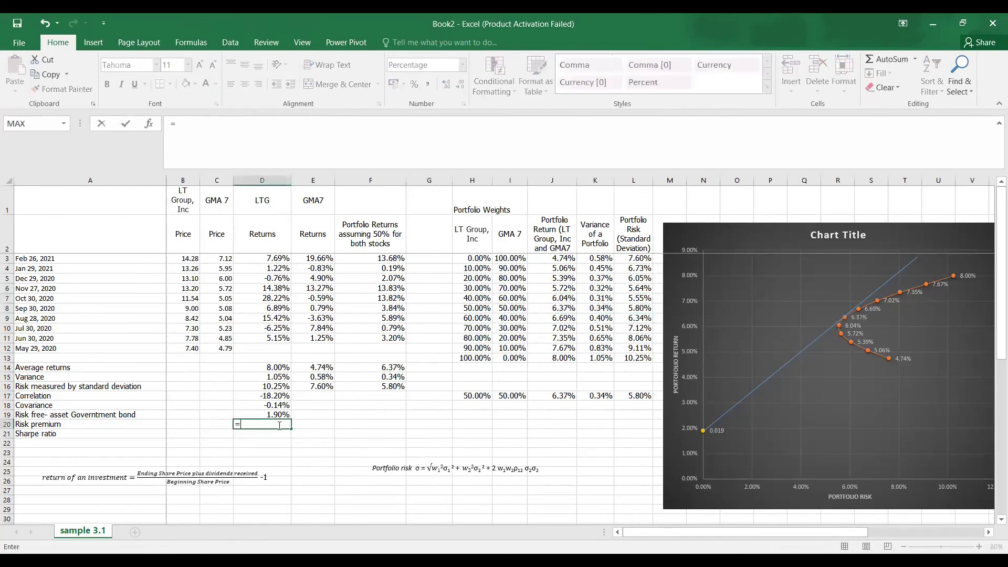
{"action": "left_click", "coordinate": [562, 396]}
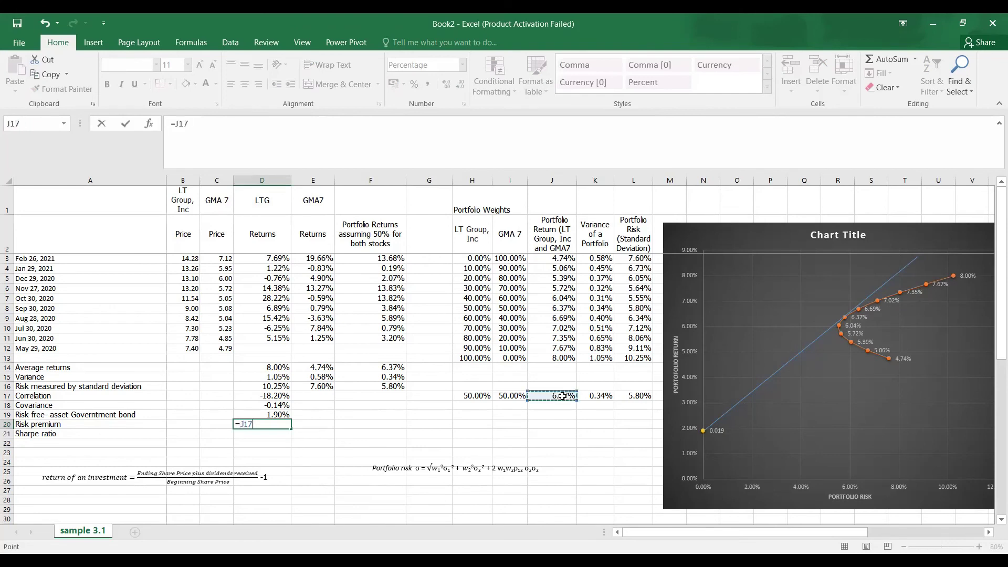
{"action": "type", "text": "-"}
{"action": "left_click", "coordinate": [264, 415]}
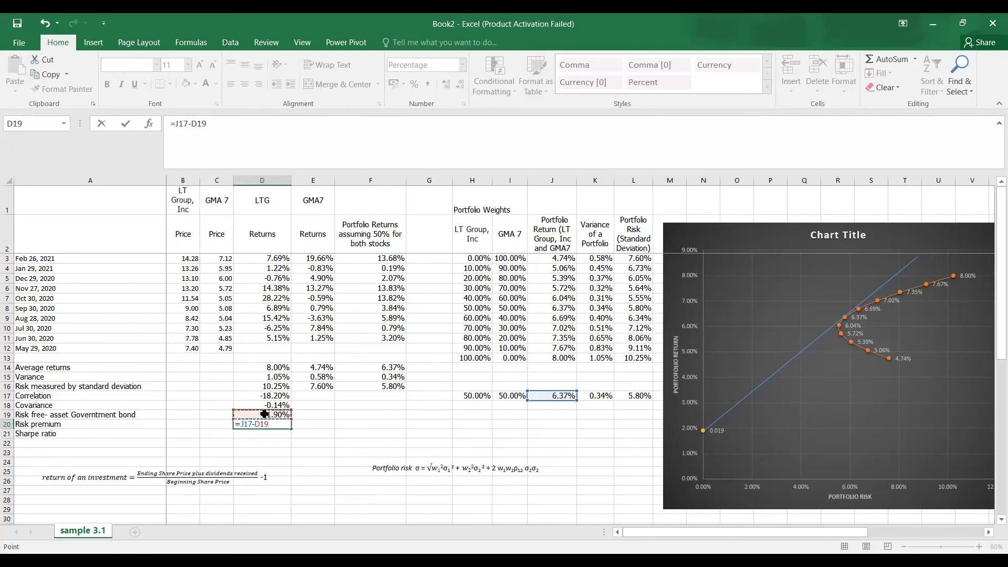
{"action": "key", "text": "Return"}
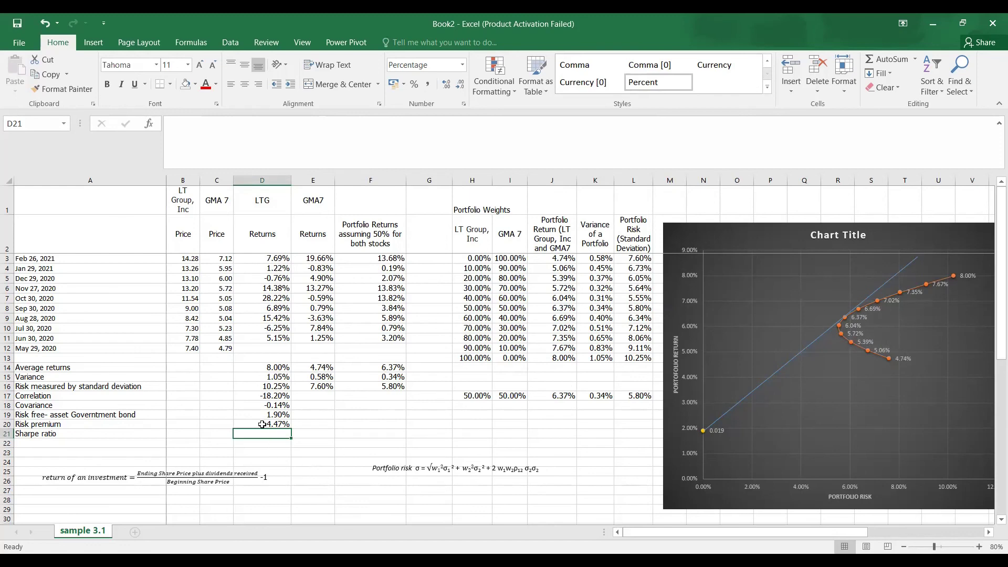
Enter =D20/L17 in D21 and format it as a percentage, showing 77.08%
{"action": "type", "text": "="}
{"action": "key", "text": "Up"}
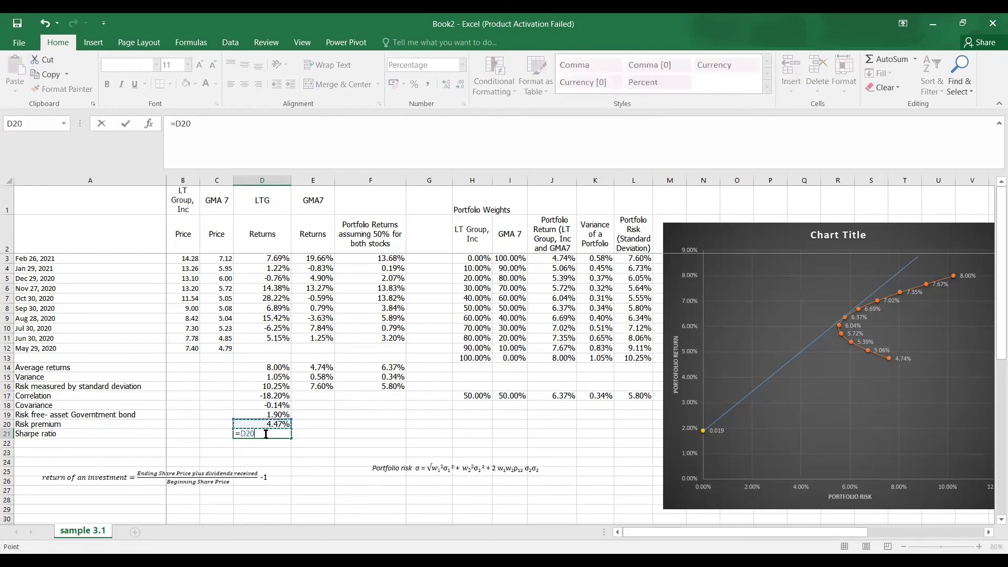
{"action": "type", "text": "/"}
{"action": "left_click", "coordinate": [625, 398]}
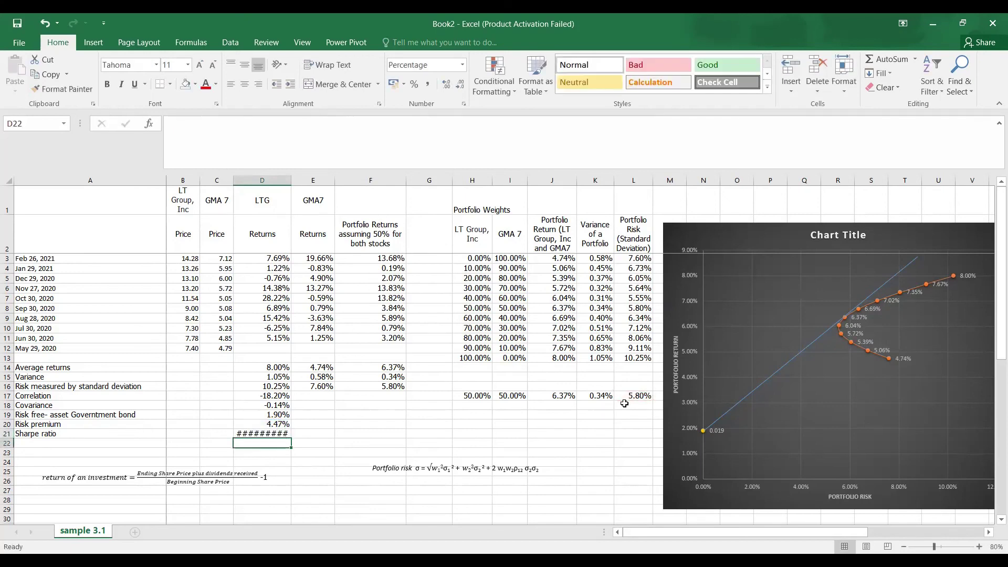
{"action": "key", "text": "ctrl+Return"}
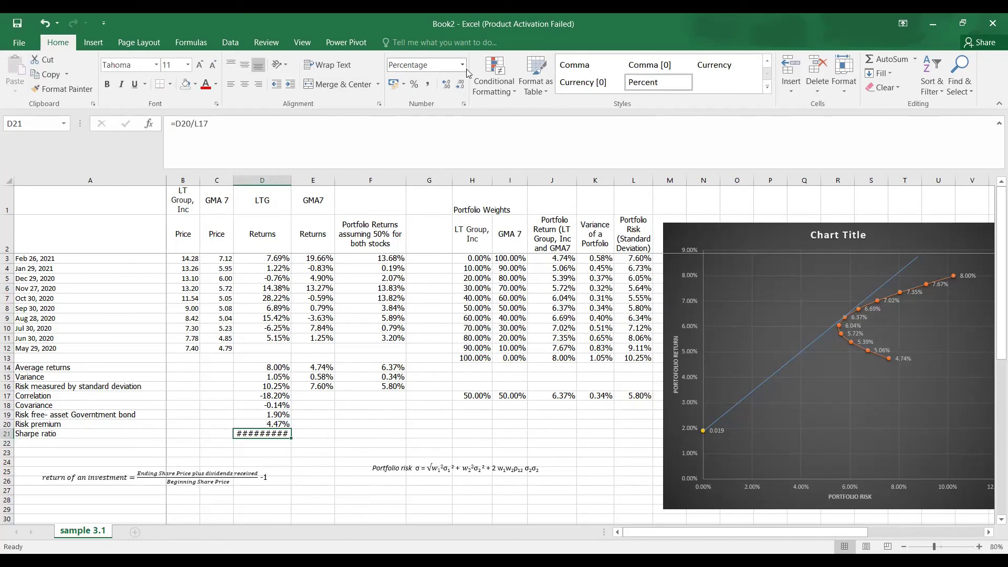
{"action": "left_click", "coordinate": [462, 64]}
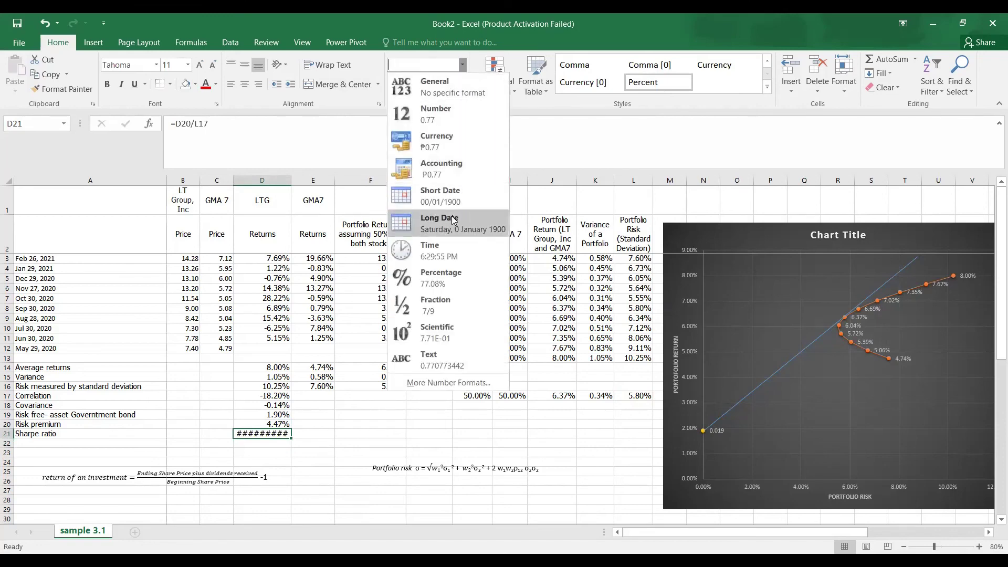
{"action": "left_click", "coordinate": [441, 279]}
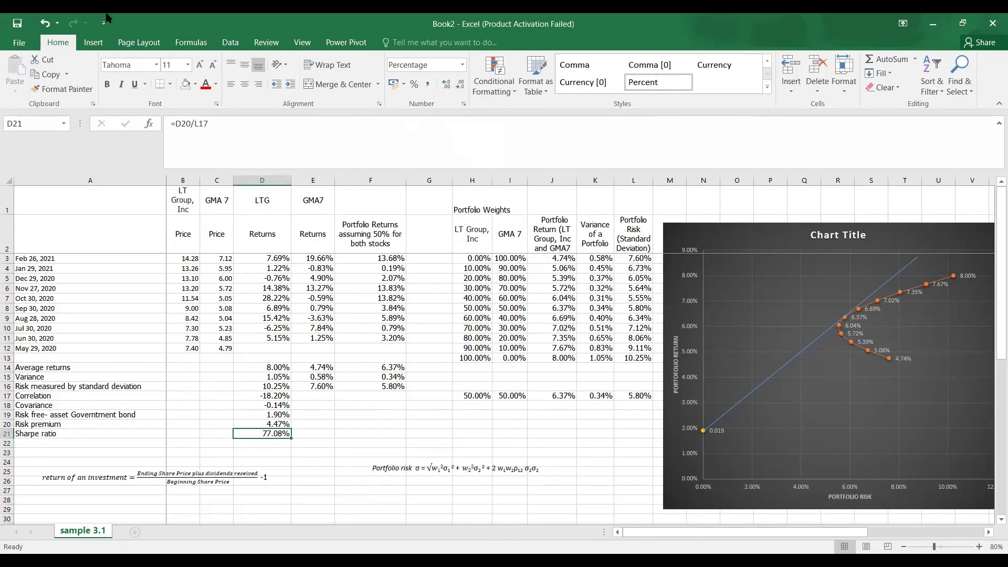
Use Solver to maximise D21 by changing H17, keeping the 50.53%/49.47% weights
{"action": "left_click", "coordinate": [237, 46]}
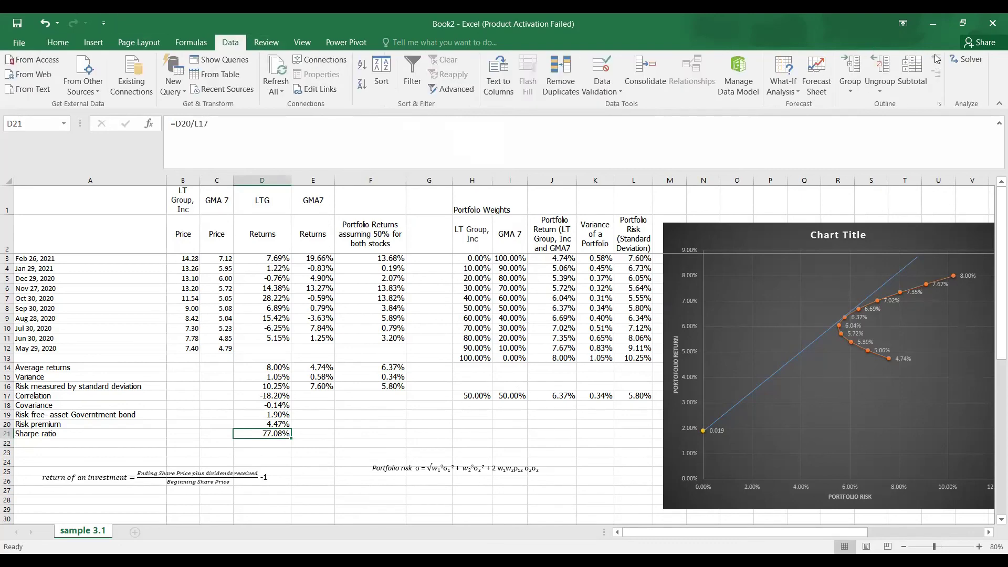
{"action": "left_click", "coordinate": [967, 59]}
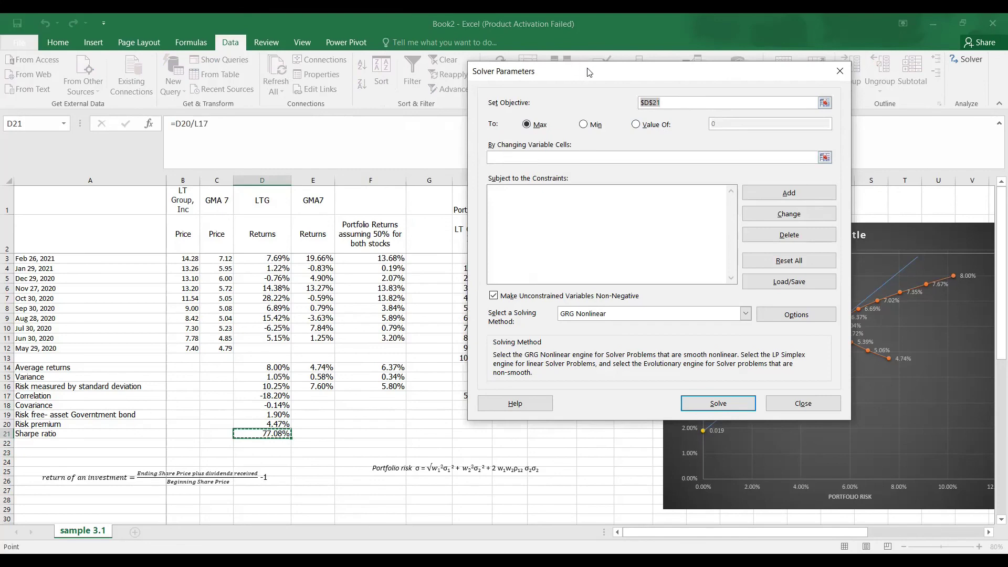
{"action": "left_click_drag", "start_coordinate": [589, 73], "coordinate": [695, 67]}
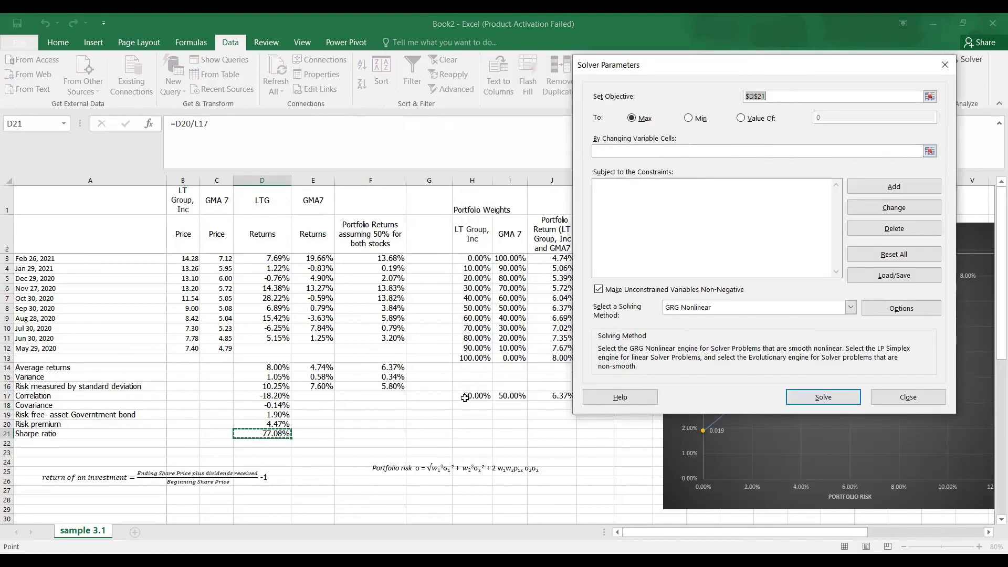
{"action": "left_click", "coordinate": [609, 151]}
{"action": "left_click", "coordinate": [483, 396]}
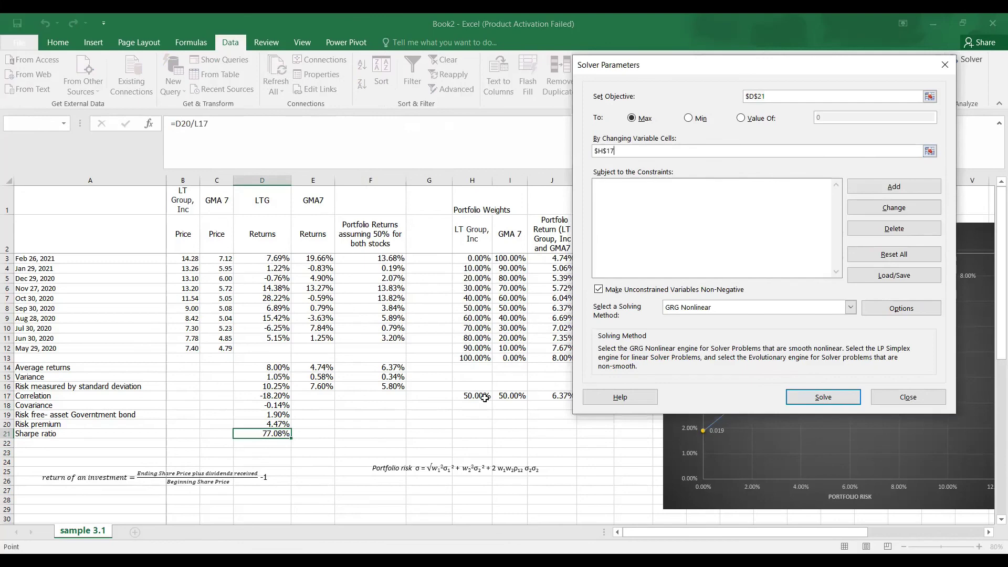
{"action": "left_click", "coordinate": [829, 399]}
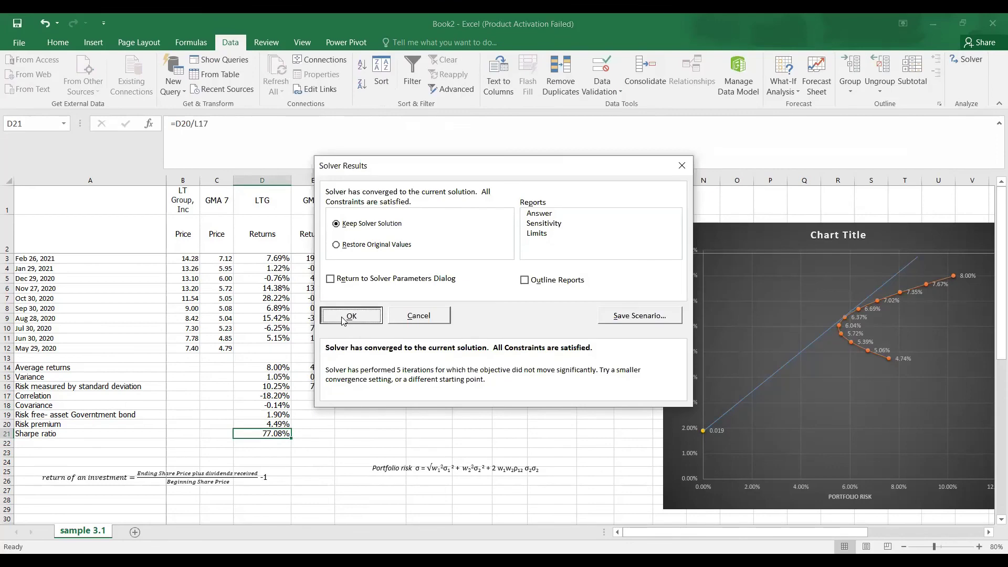
{"action": "left_click", "coordinate": [349, 315]}
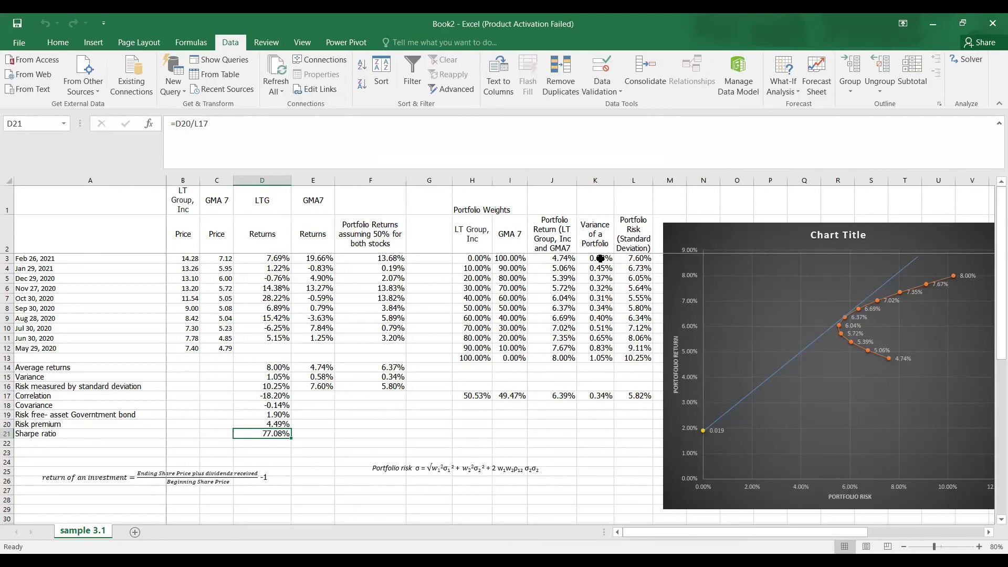
{"action": "left_click_drag", "start_coordinate": [831, 528], "coordinate": [902, 534]}
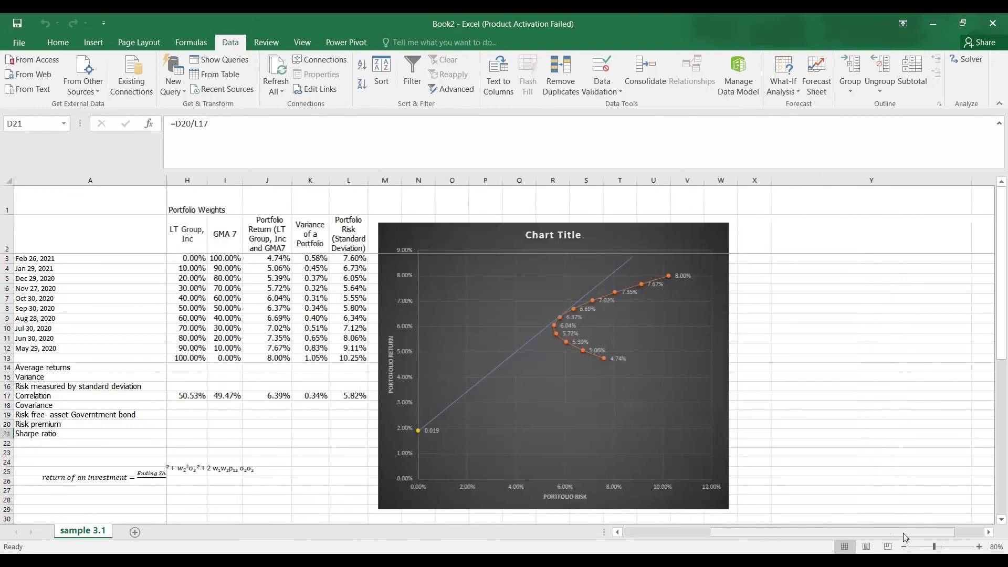